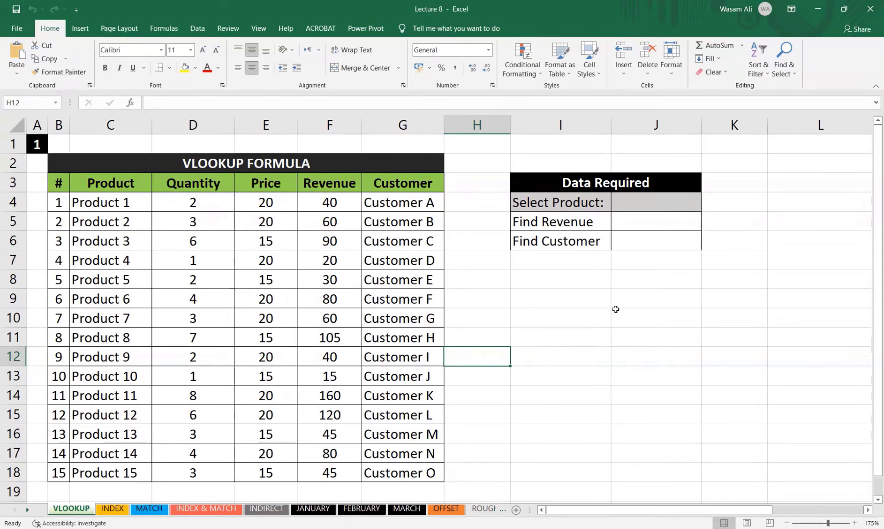
click(650, 200)
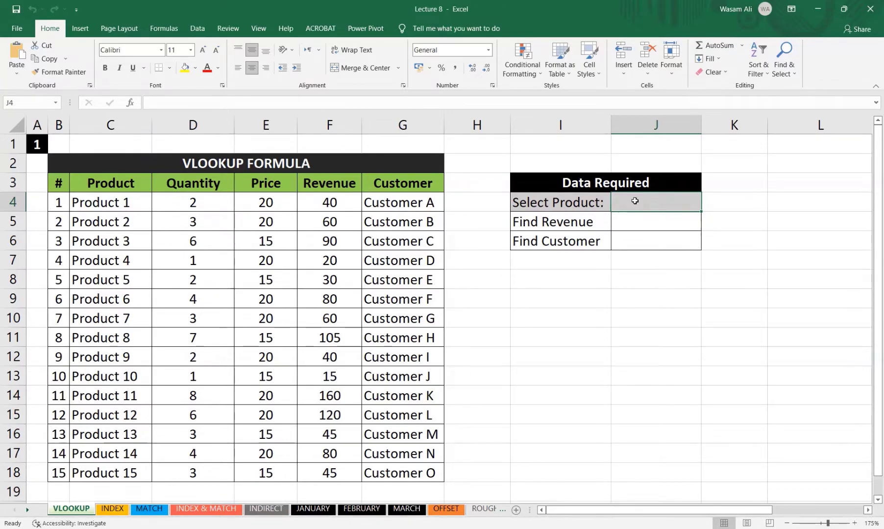
click(628, 226)
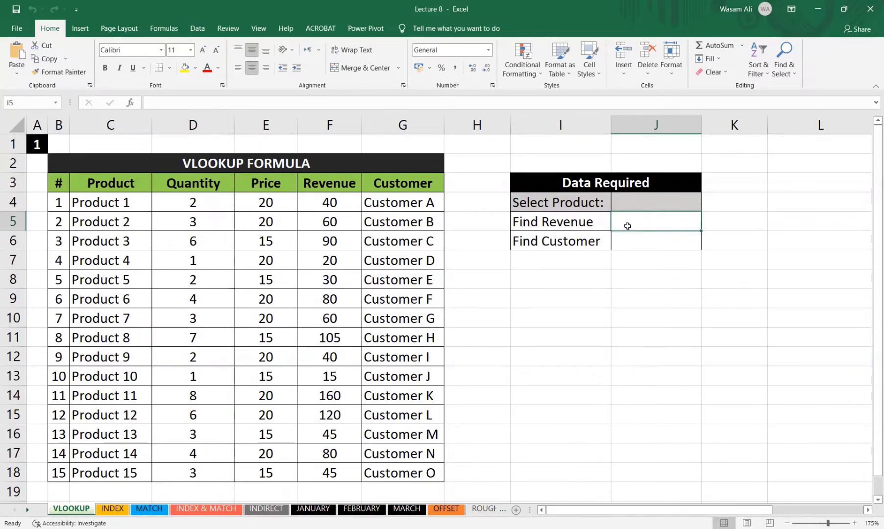
click(672, 246)
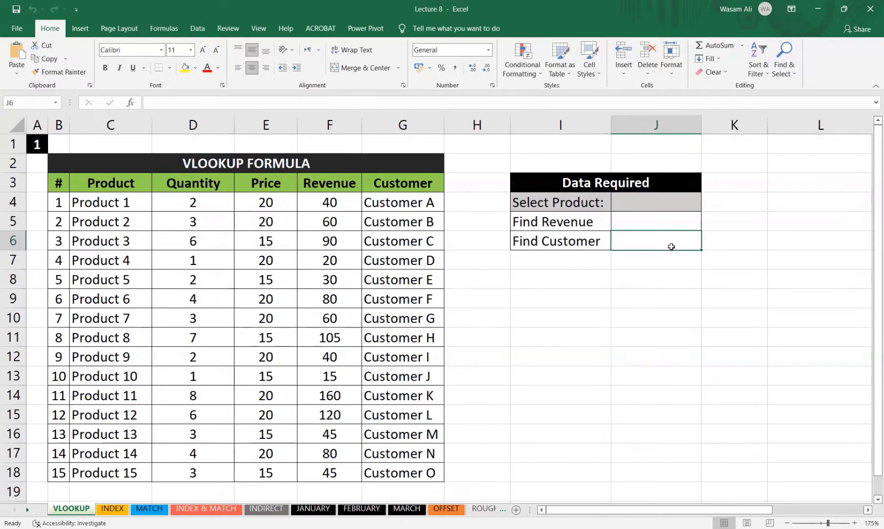
Step: Add list data validation to the Select Product cell J4, using the product names in =$C$4:$C$18 as the source
click(650, 200)
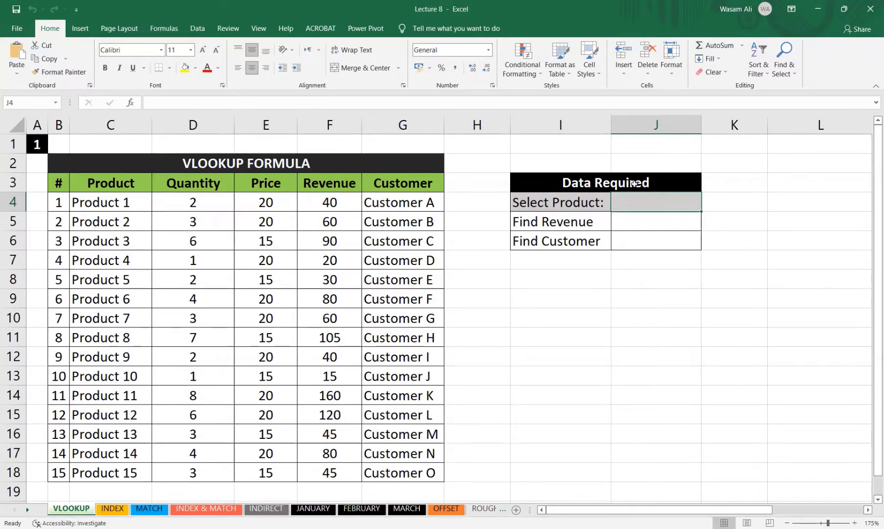
click(198, 29)
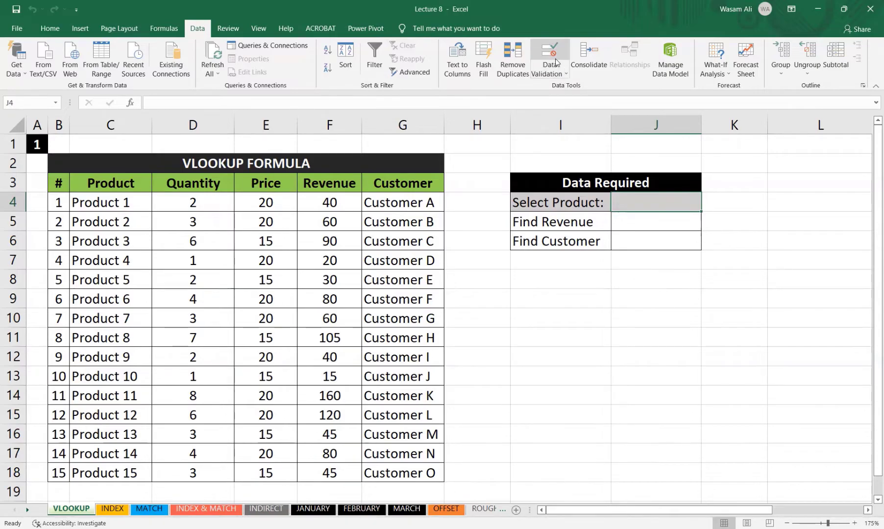
click(557, 61)
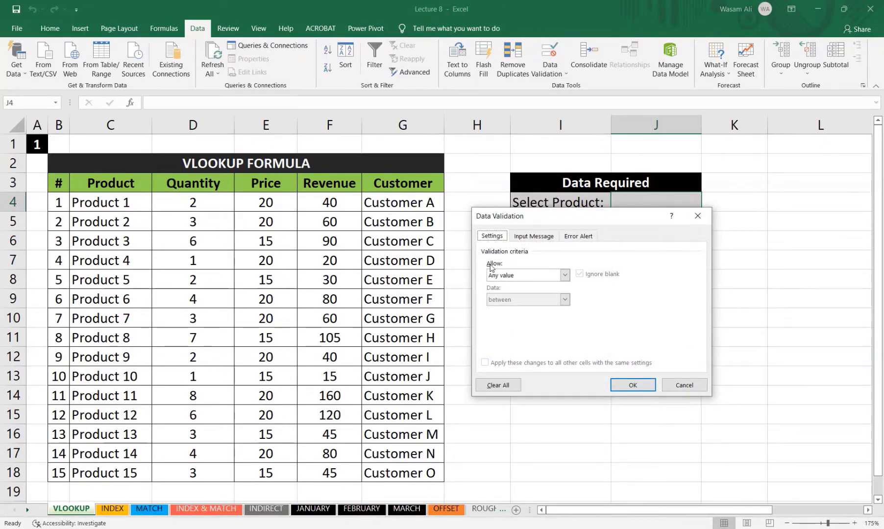
click(510, 275)
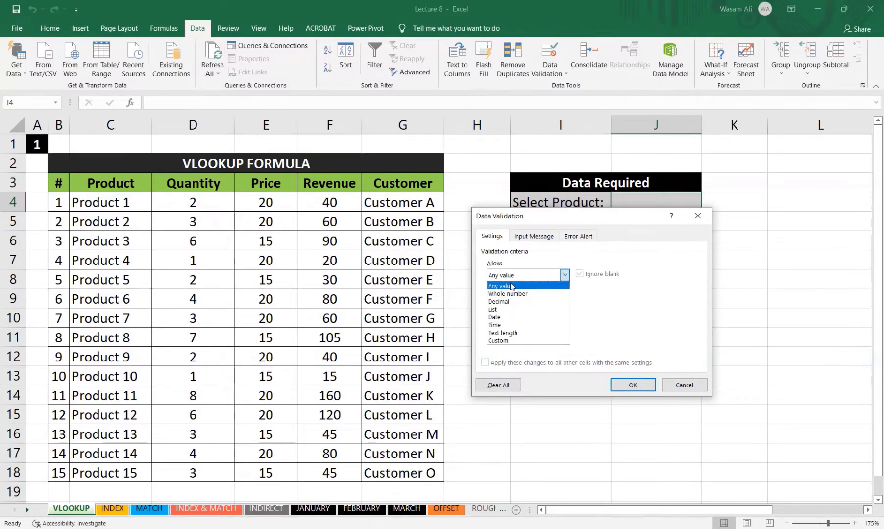
click(512, 311)
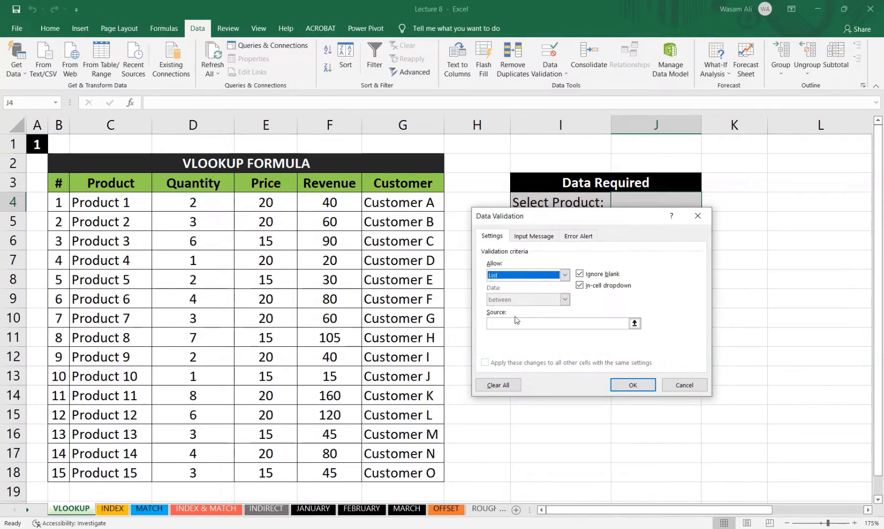
click(510, 323)
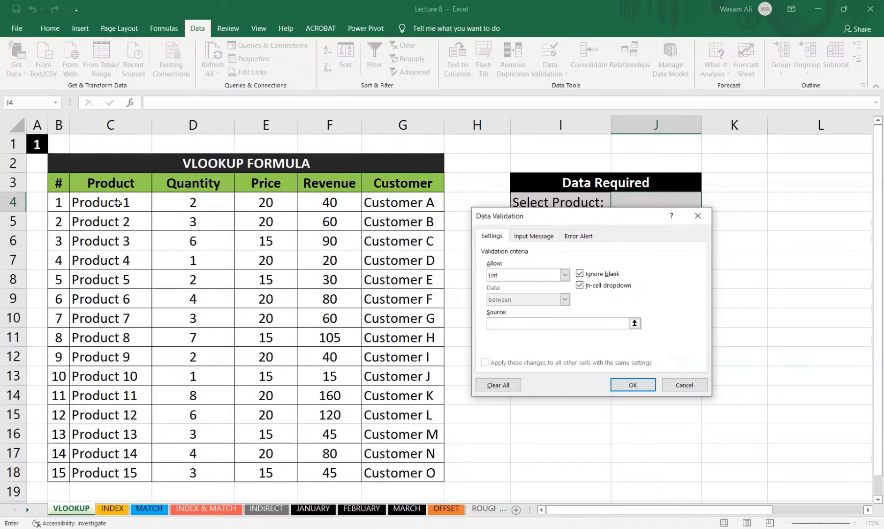
drag(115, 204, 130, 473)
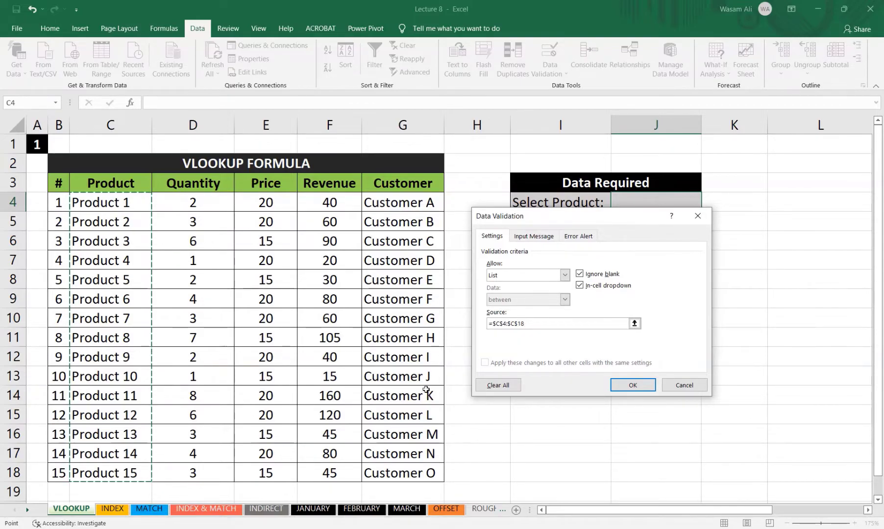
click(633, 386)
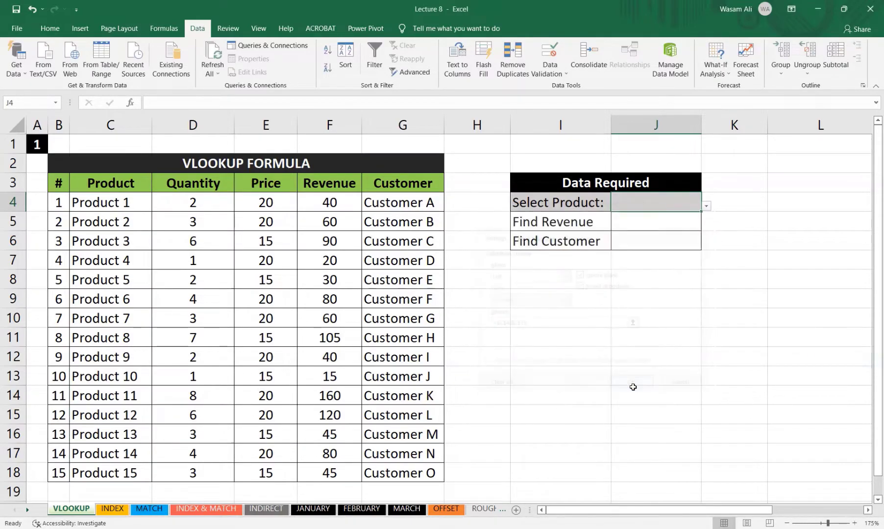
Step: Try the product dropdown in J4 with Product 2 and Product 5, leaving Product 1 selected
click(706, 206)
click(675, 229)
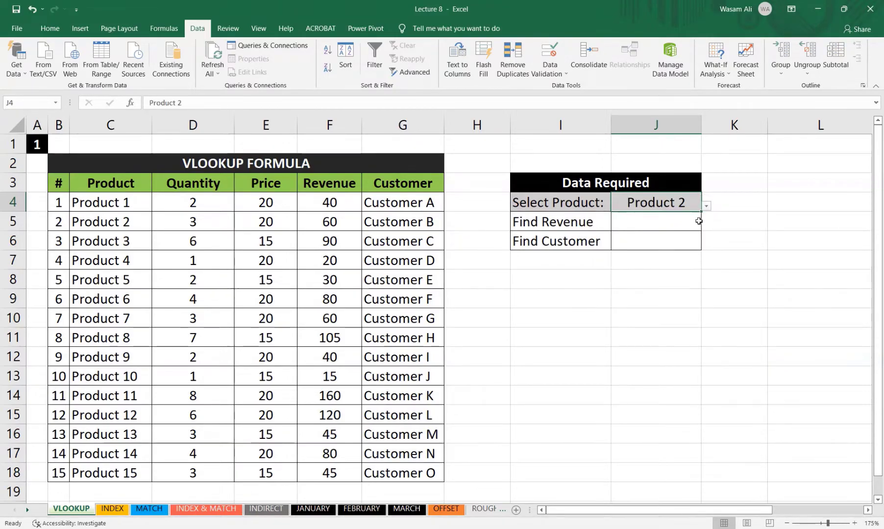
click(706, 206)
click(640, 259)
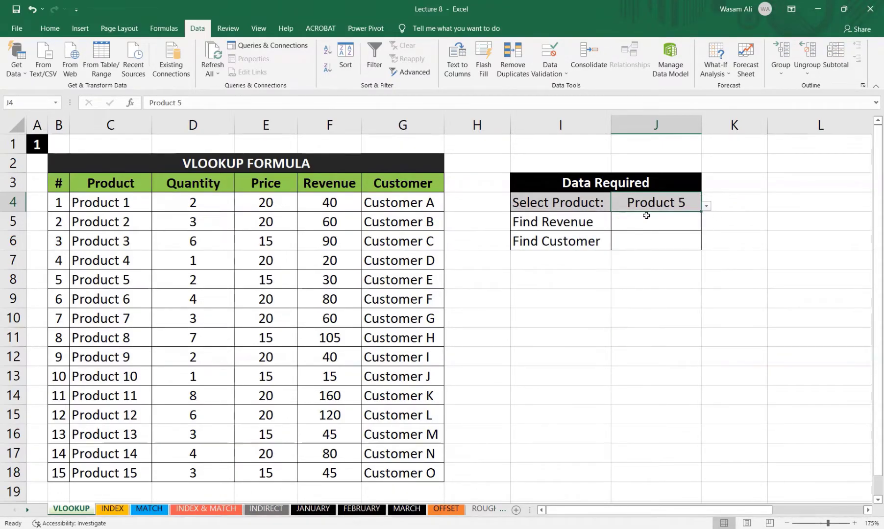
key(ctrl+z)
key(ctrl+z)
Step: Start a VLOOKUP formula in the Find Revenue cell J5 with J4 as lookup value and C4:G18 as table array
click(646, 218)
text(=vlookup)
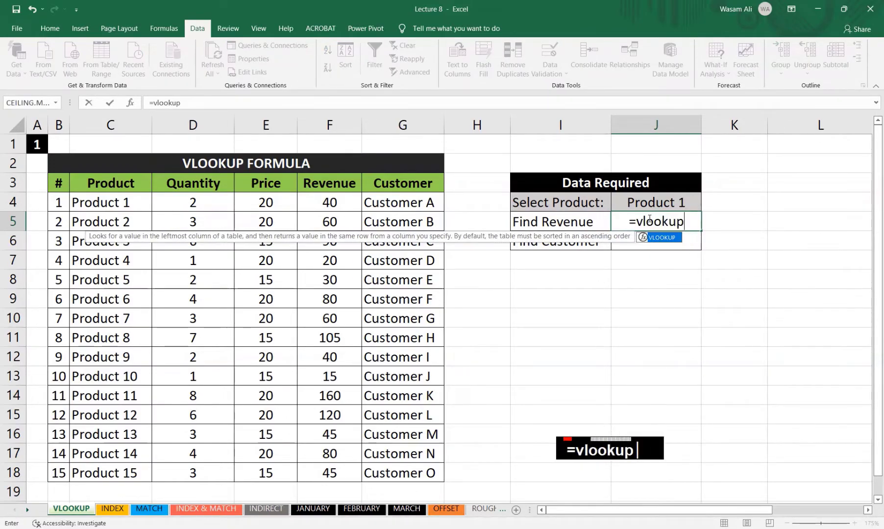
text(()
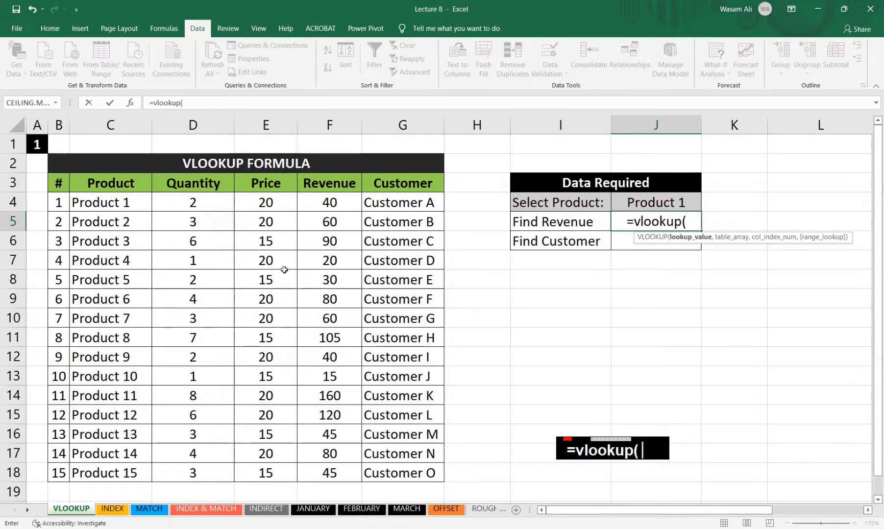
click(649, 203)
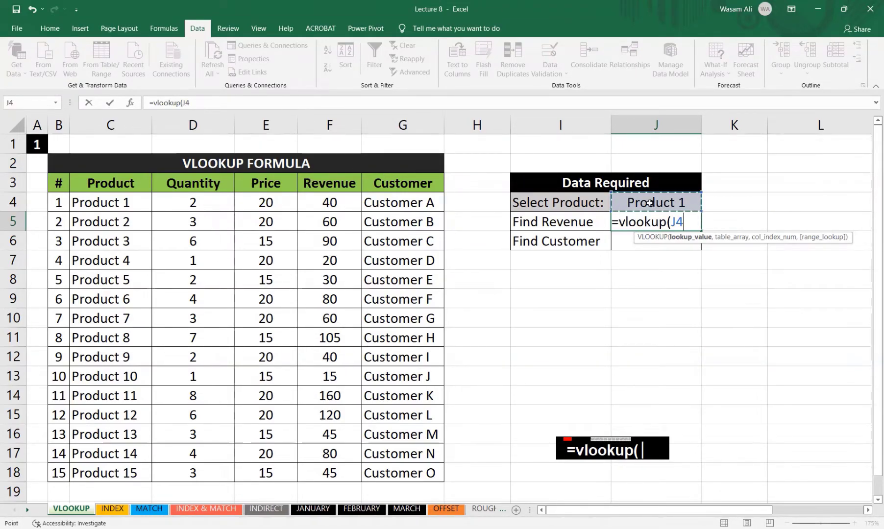
text(,)
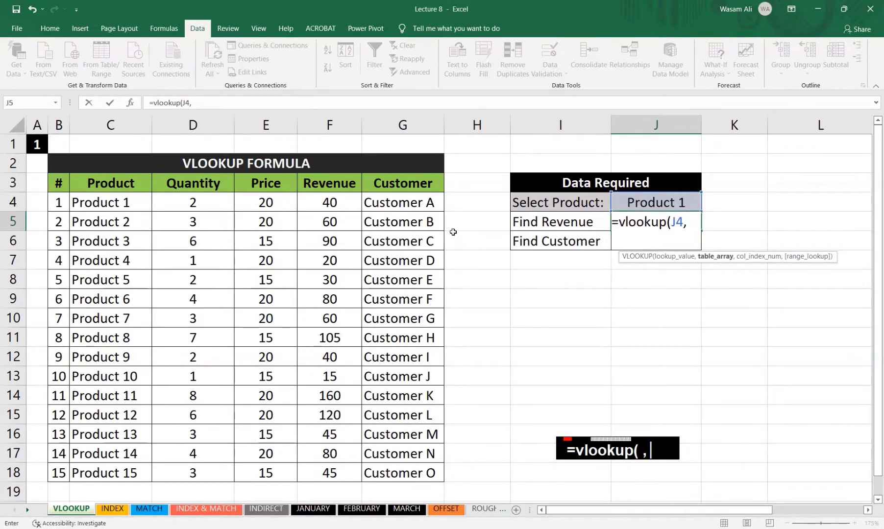
drag(105, 201, 436, 474)
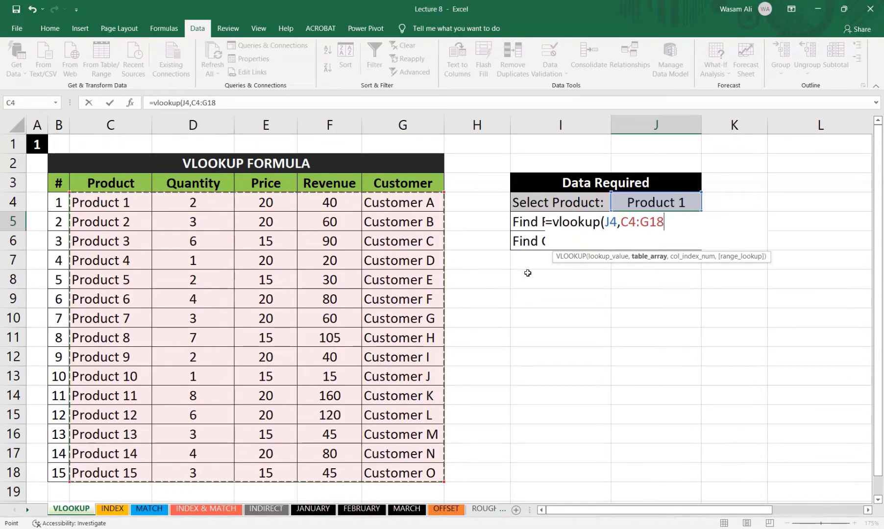
Step: Complete the J5 formula as =VLOOKUP(J4,C4:G18,4,) with column index 4 and an empty range lookup argument
text(,)
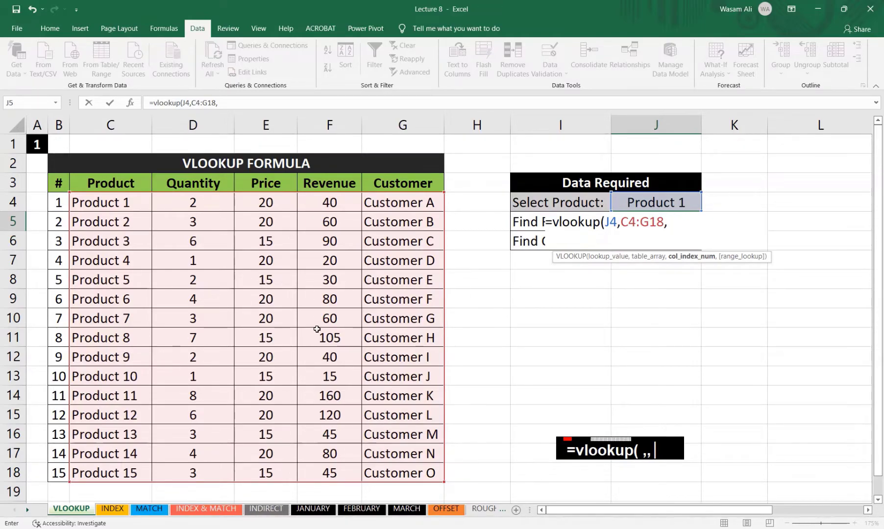
text(4)
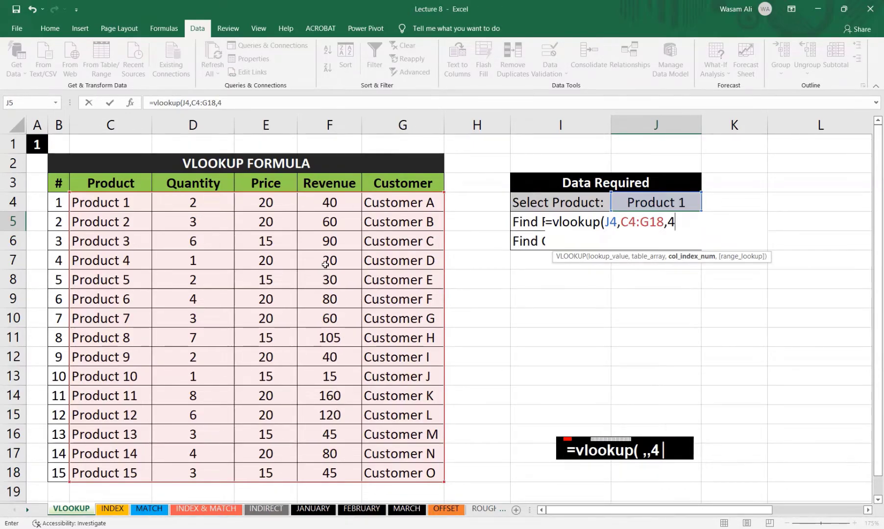
text(,)
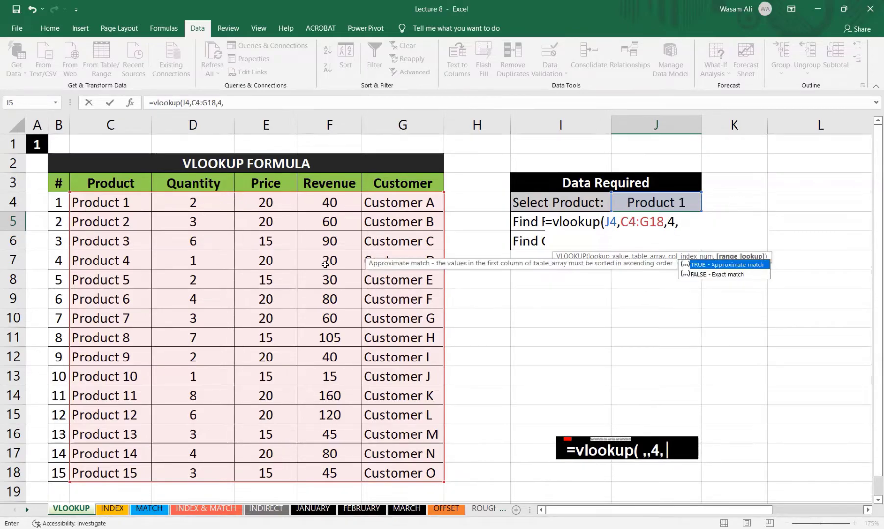
double_click(713, 275)
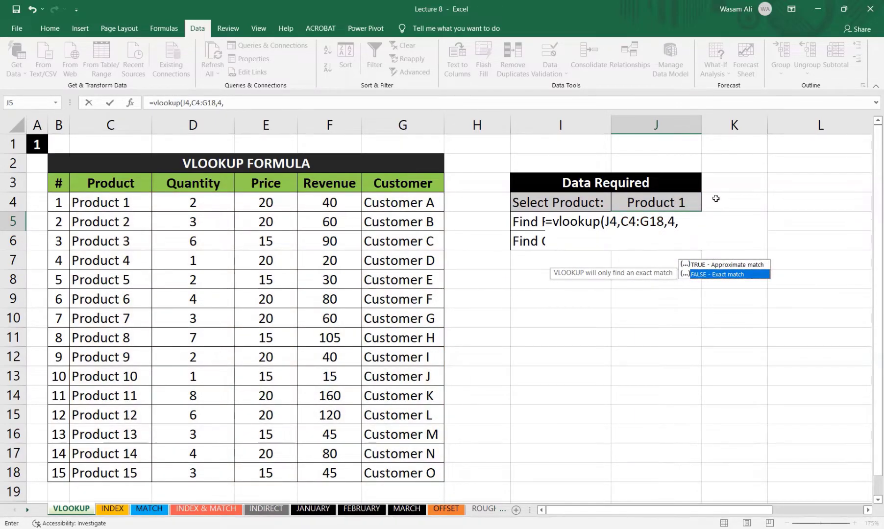
text())
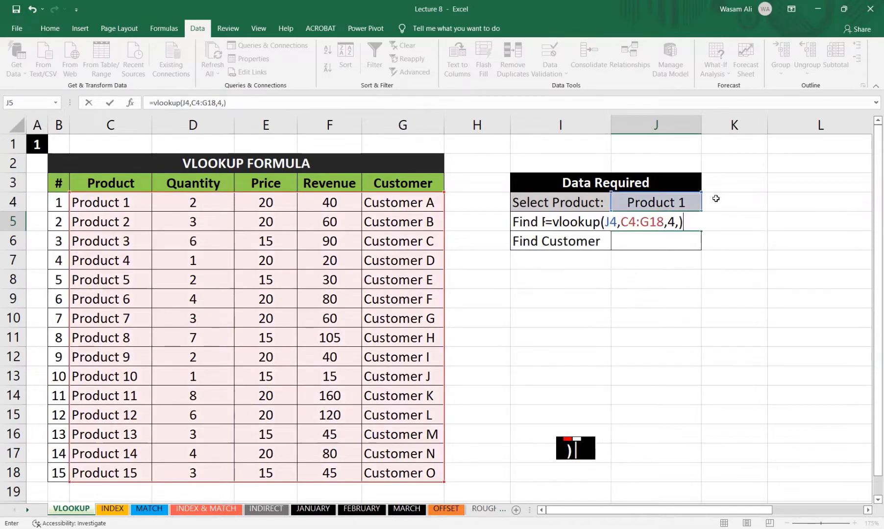
key(Return)
key(Up)
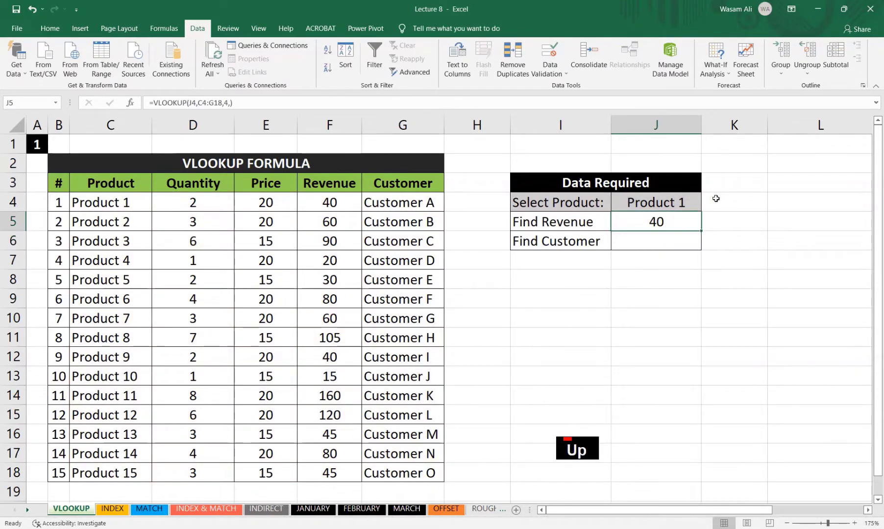
Step: Compare the looked-up revenue for Product 1 with its revenue in the source table
click(689, 202)
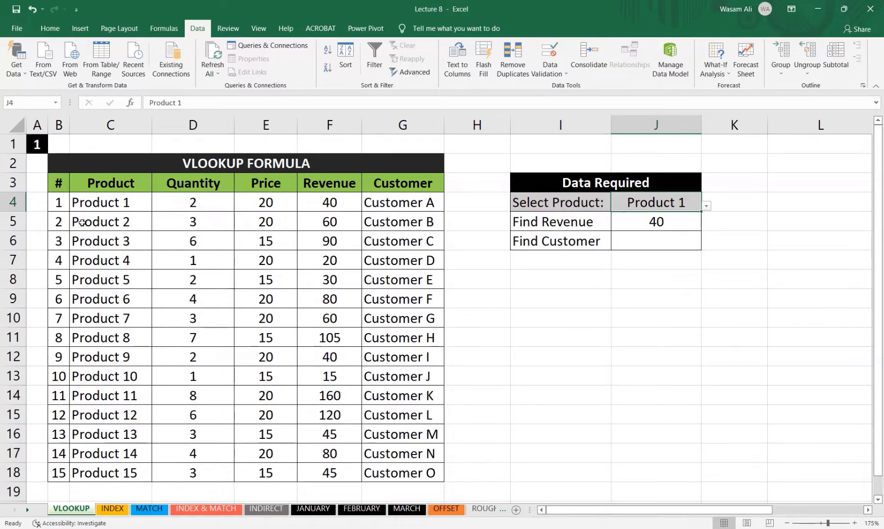
click(84, 203)
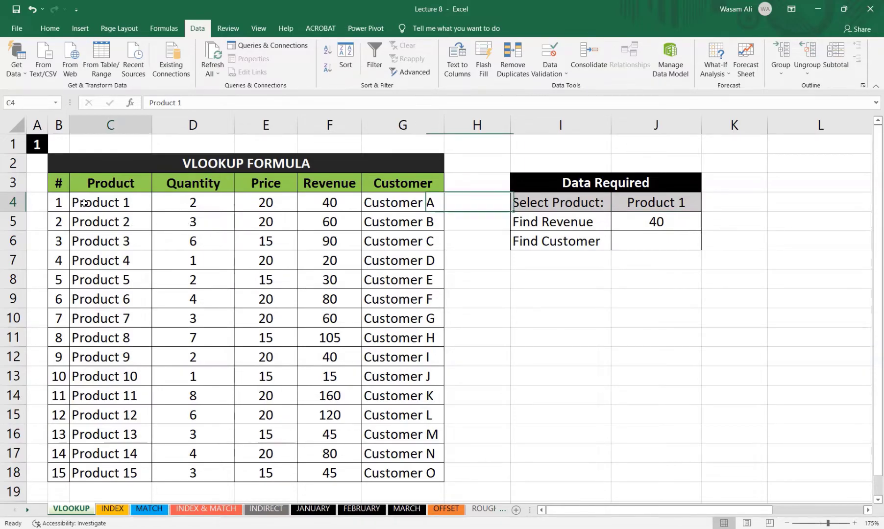
click(318, 200)
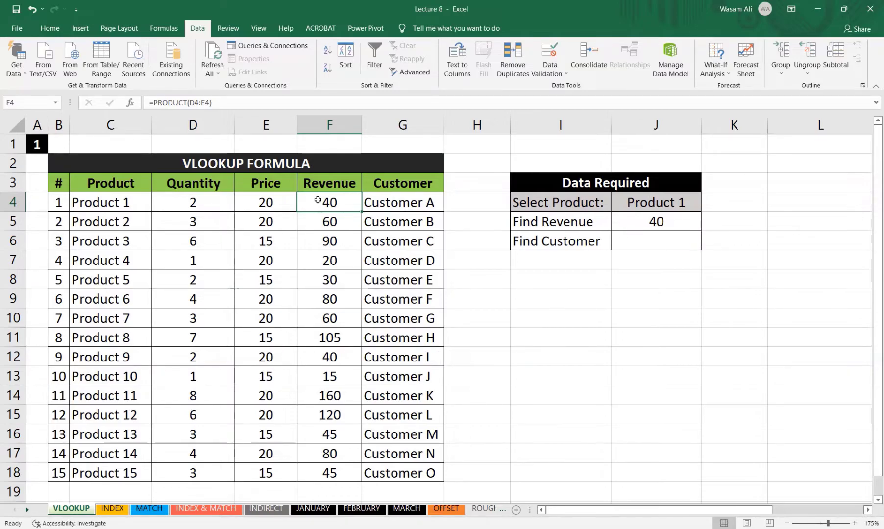
Step: Choose Product 8 in the J4 dropdown and check the looked-up revenue against the Product 8 row of the table
click(700, 209)
click(707, 206)
click(639, 312)
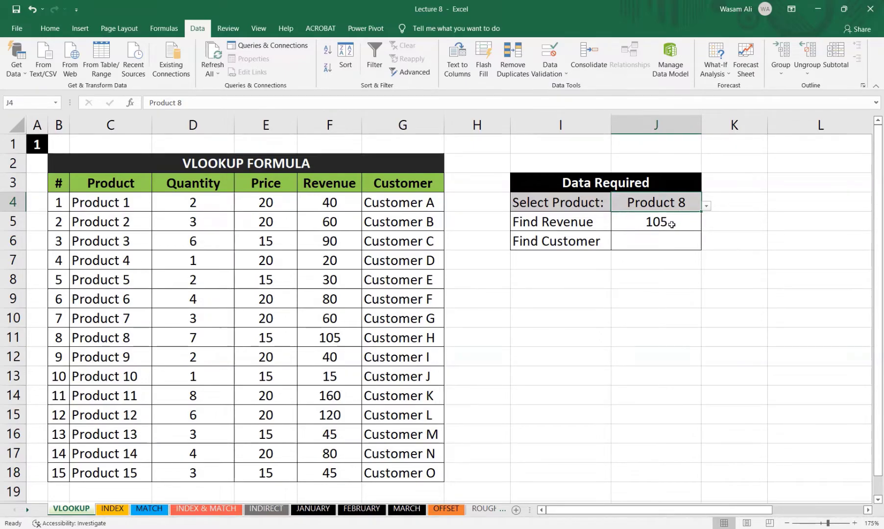
click(117, 338)
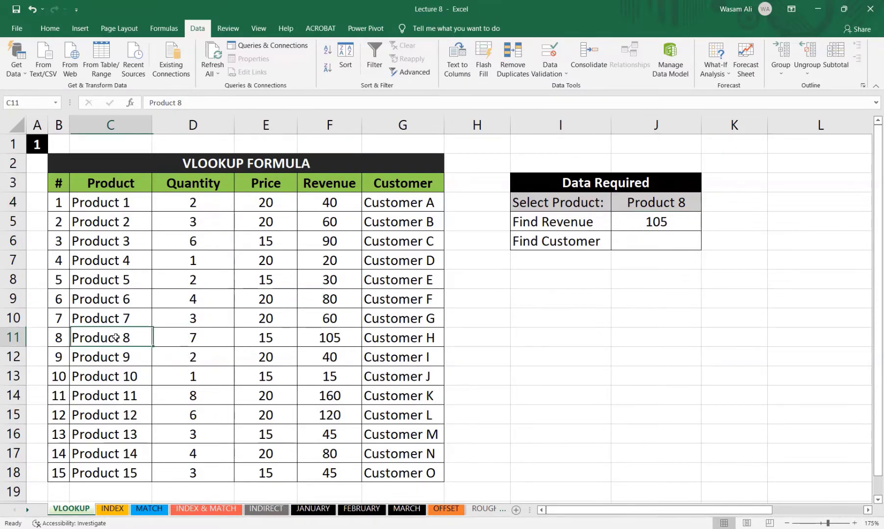
click(339, 334)
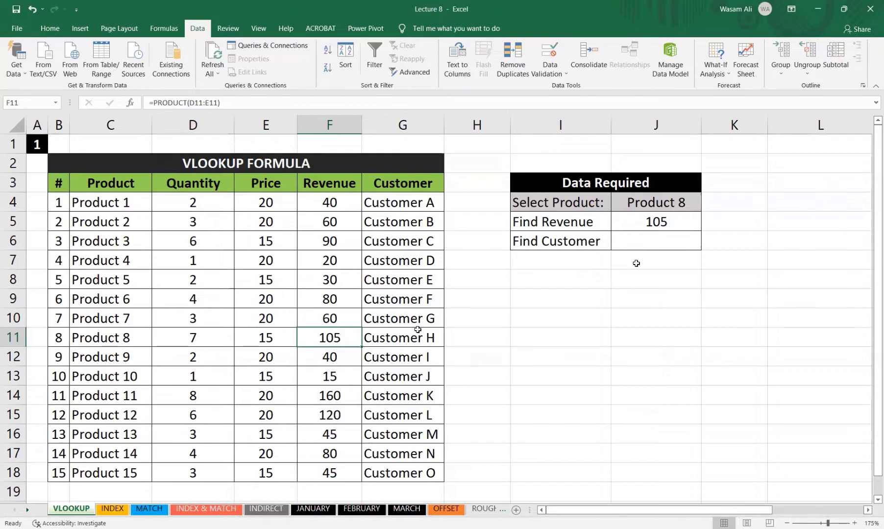
click(698, 200)
click(707, 206)
click(537, 294)
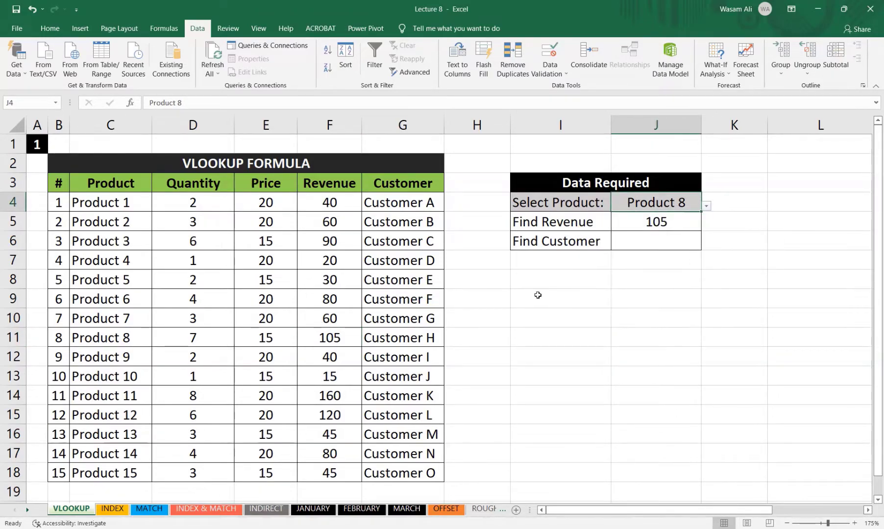
click(629, 234)
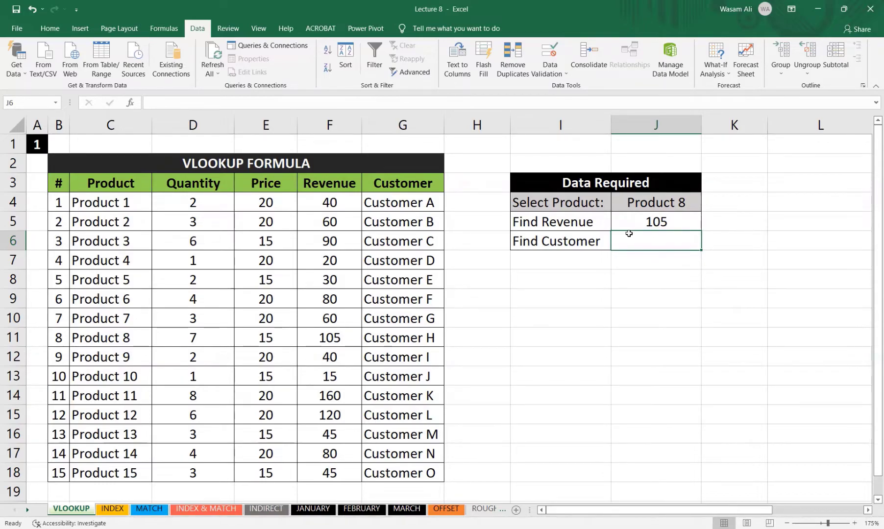
click(630, 227)
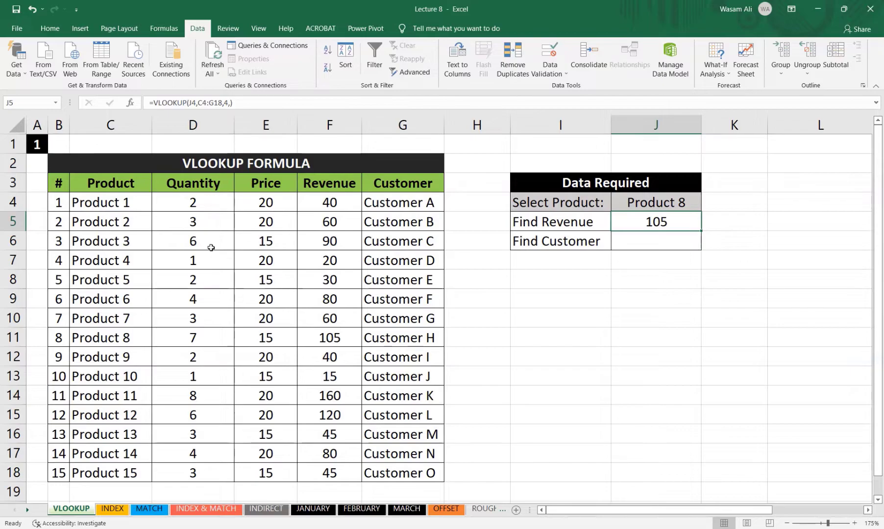
click(669, 209)
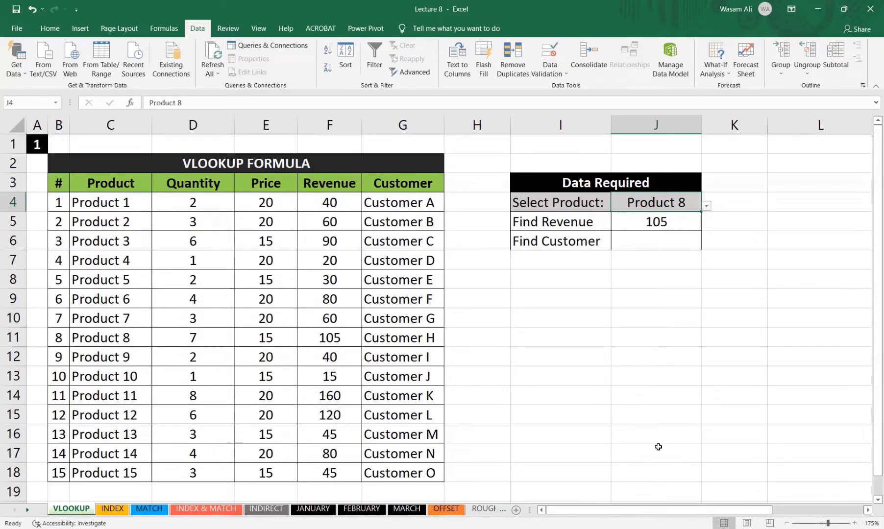
click(657, 221)
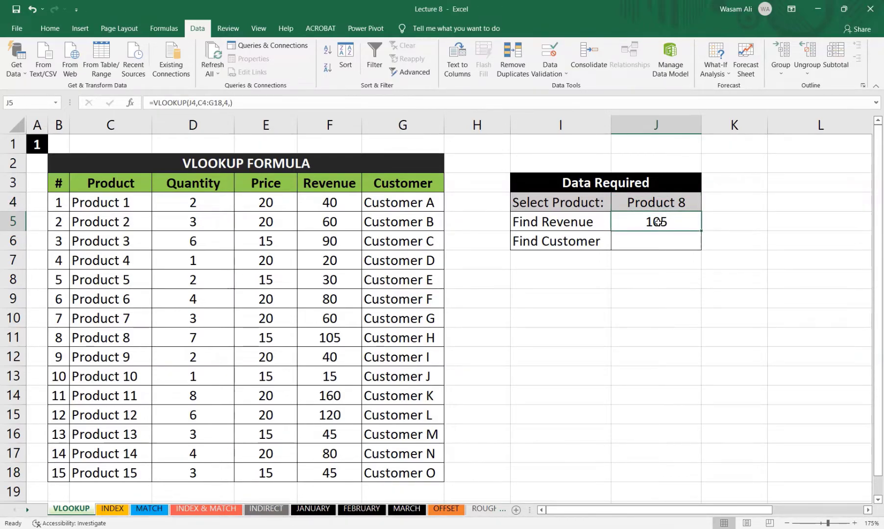
click(658, 241)
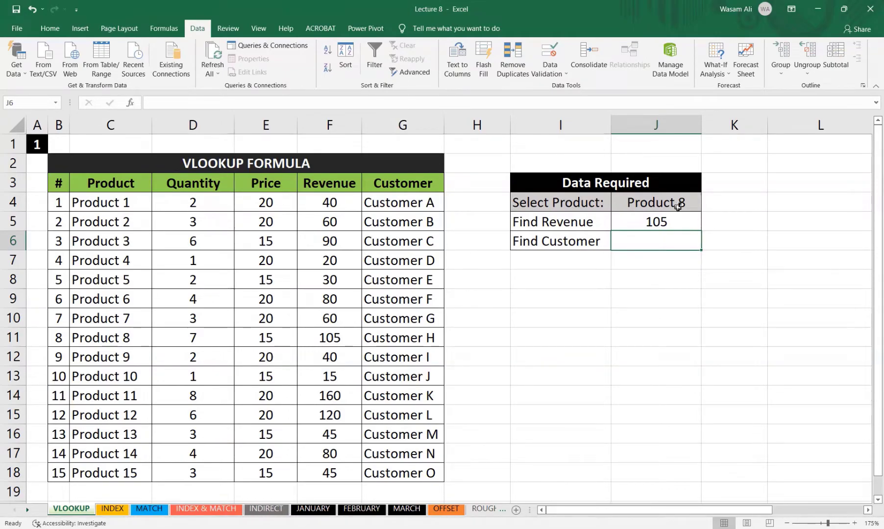
double_click(659, 226)
click(622, 222)
key(Escape)
click(650, 241)
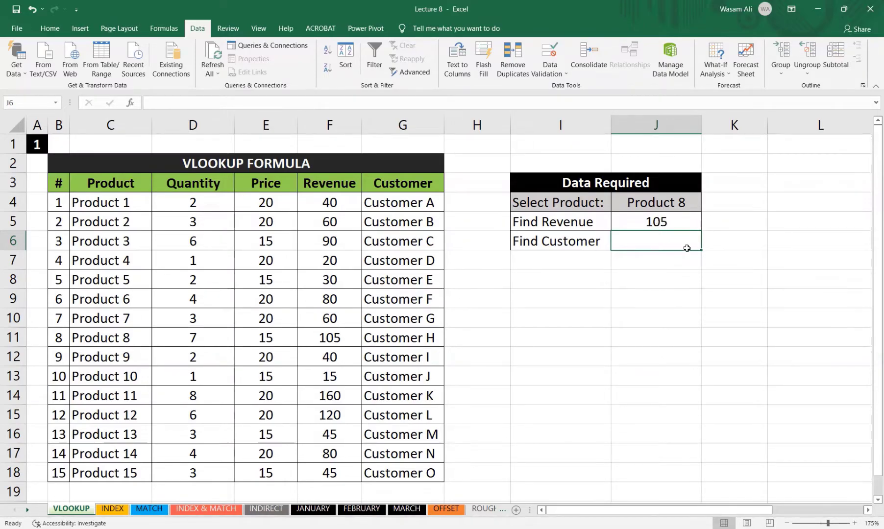
Step: Make the references in the J5 formula absolute so it reads =VLOOKUP($J$4,$C$4:$G$18,4,)
click(665, 221)
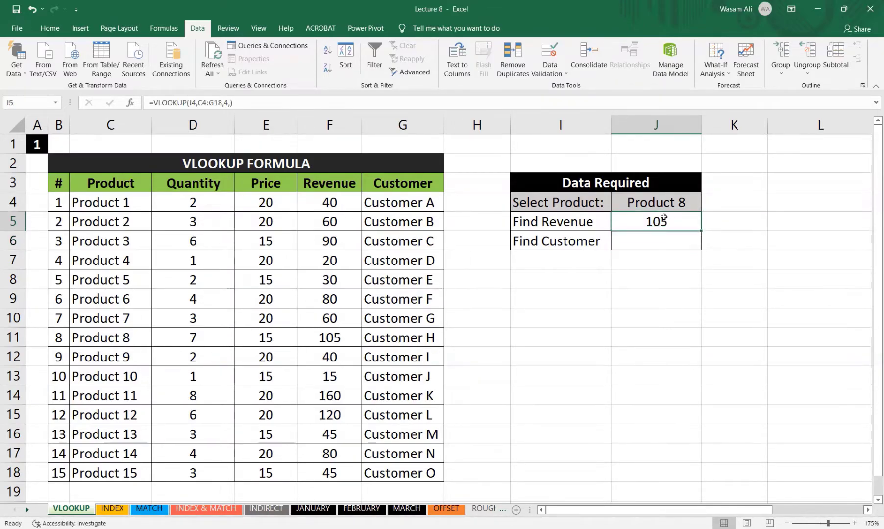
double_click(664, 221)
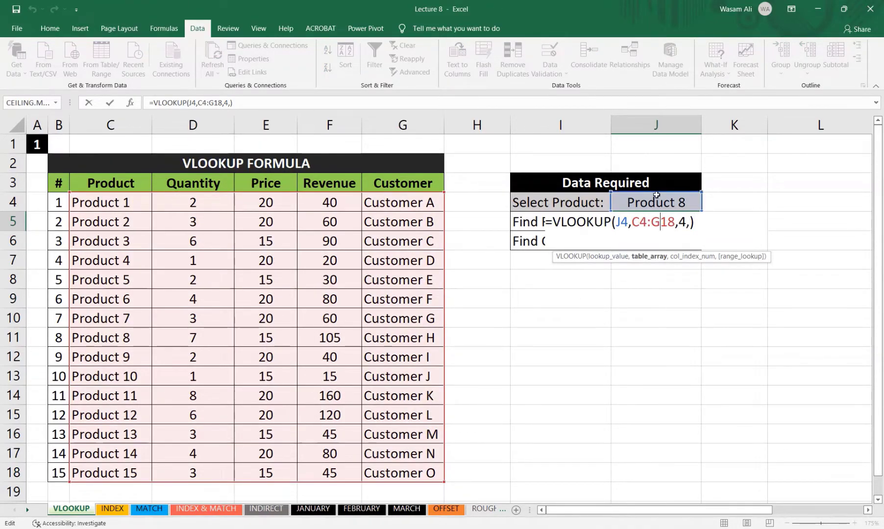
click(622, 222)
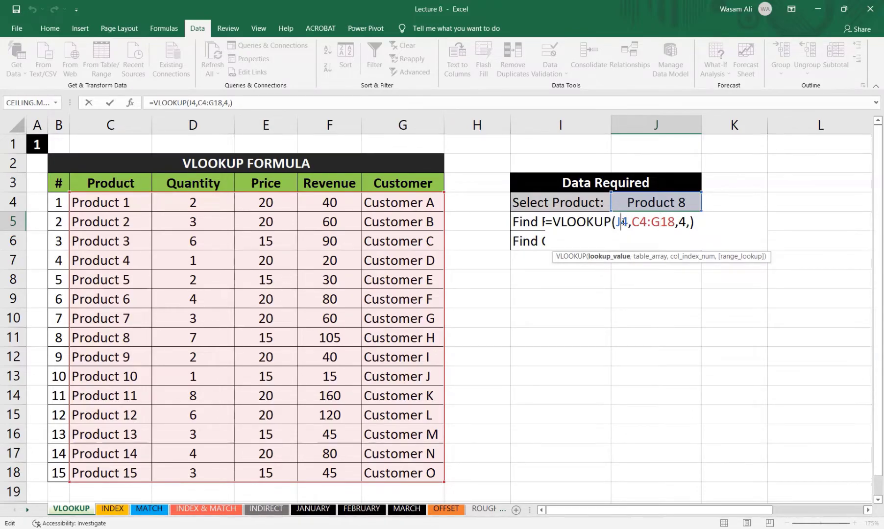
key(F4)
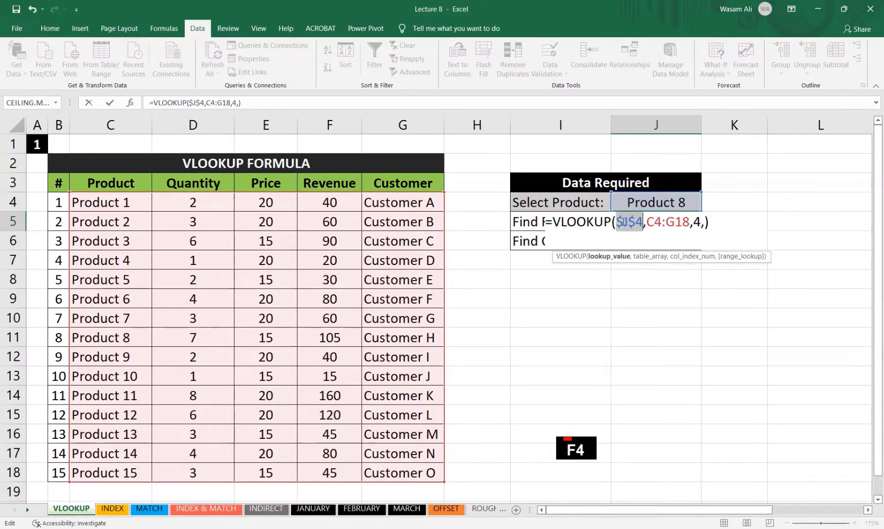
click(658, 222)
key(F4)
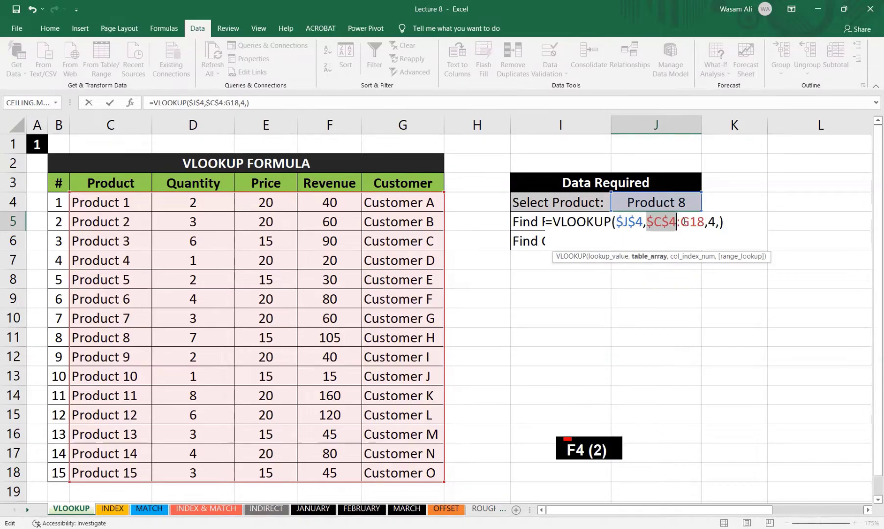
click(694, 222)
key(F4)
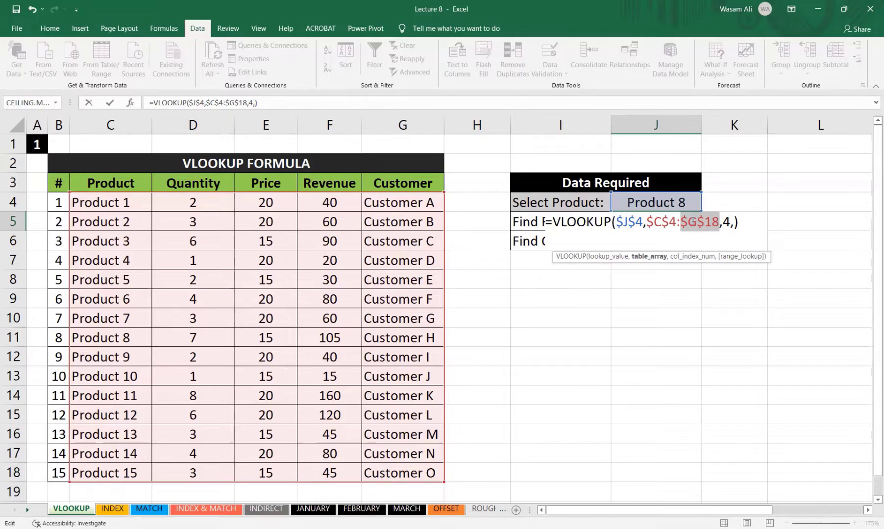
key(Return)
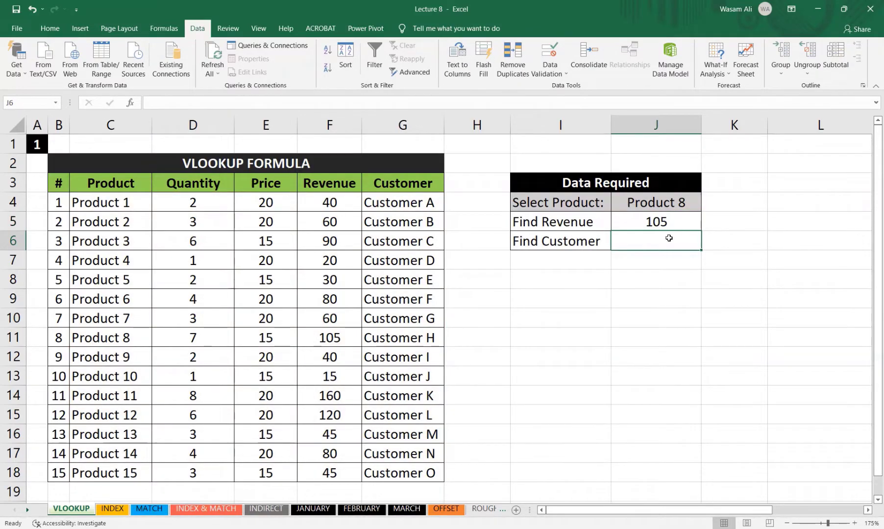
Step: Fill the revenue formula down into the Find Customer cell J6 and set its column index to 5
key(ctrl+d)
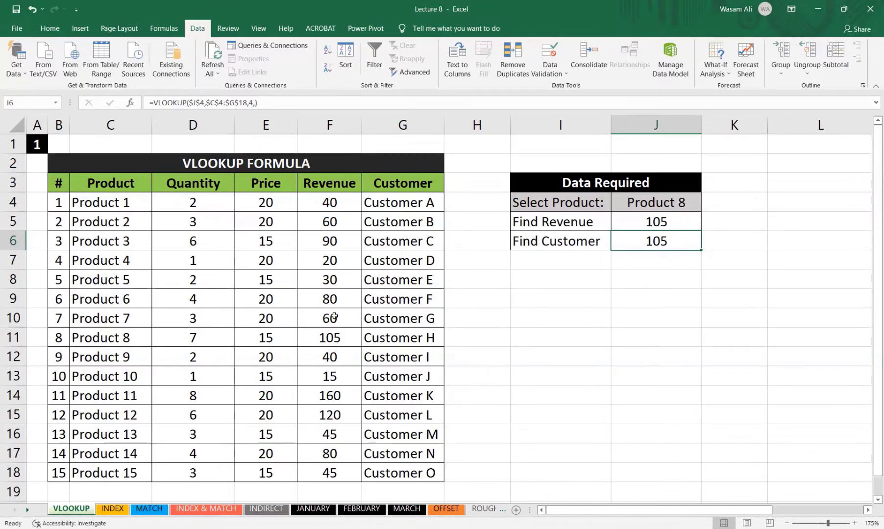
double_click(671, 240)
click(725, 242)
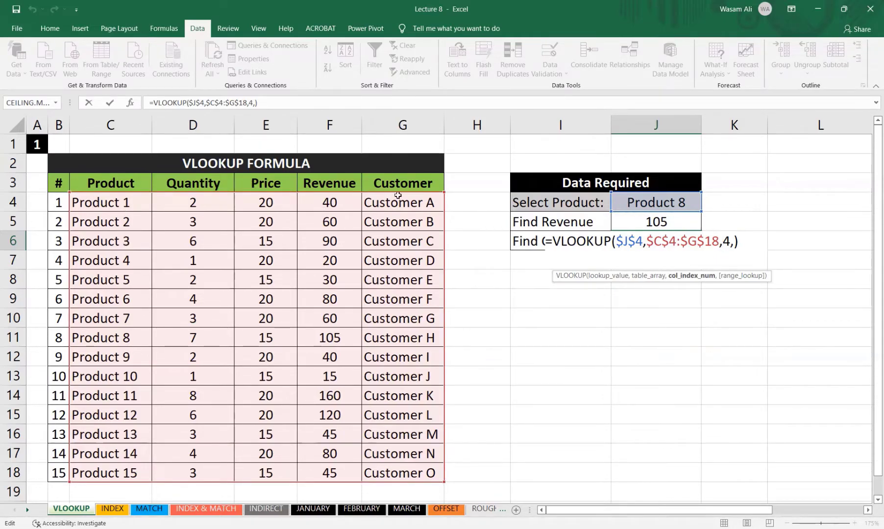
key(Delete)
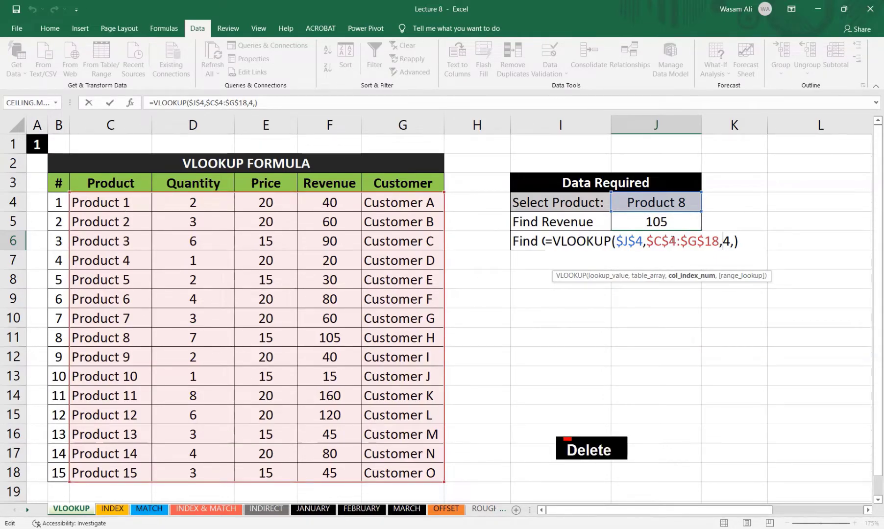
text(5)
key(Return)
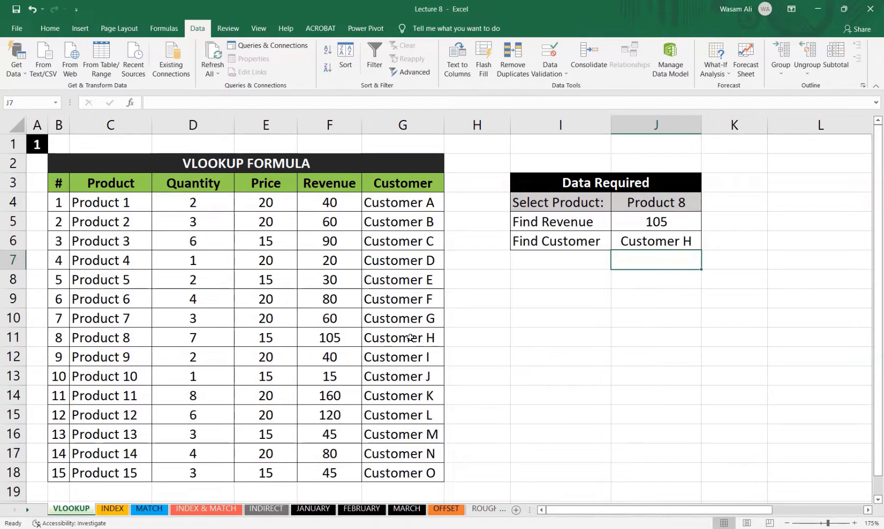
Step: Fill the customer lookup formula down into cells J7 and J8
key(ctrl+d)
key(Down)
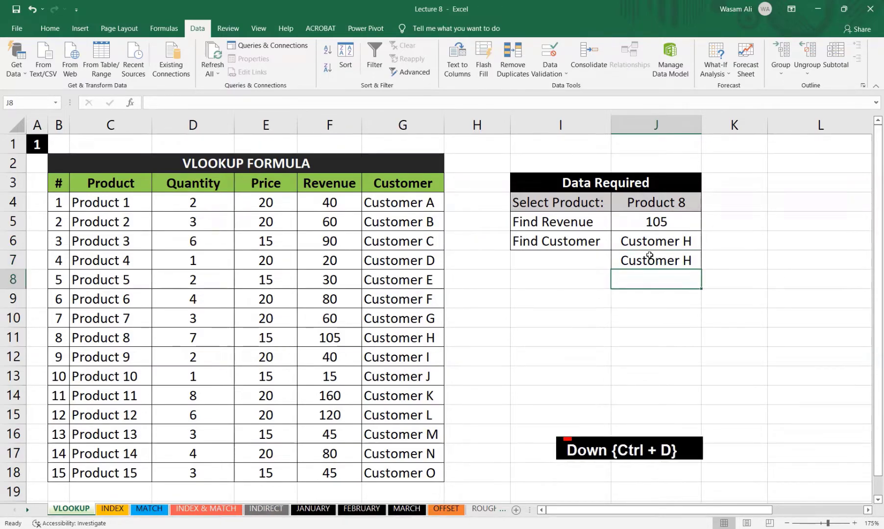
text(d)
key(BackSpace)
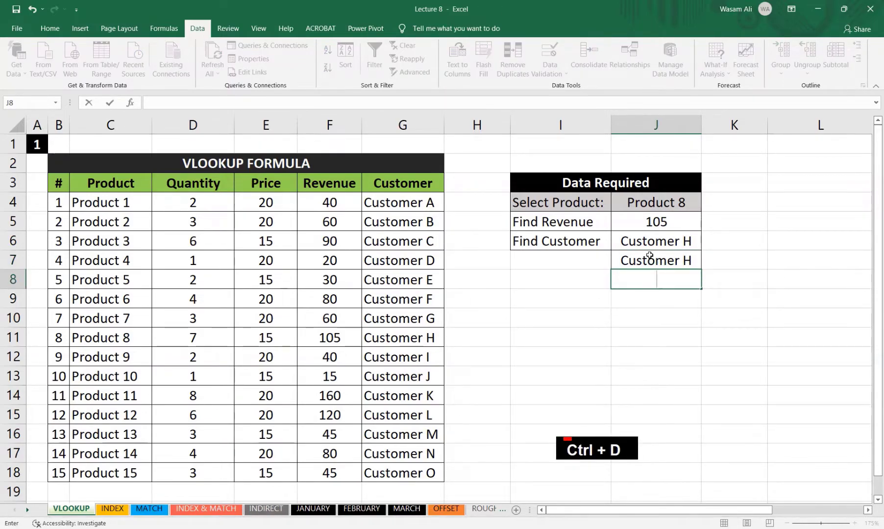
key(Escape)
key(ctrl+d)
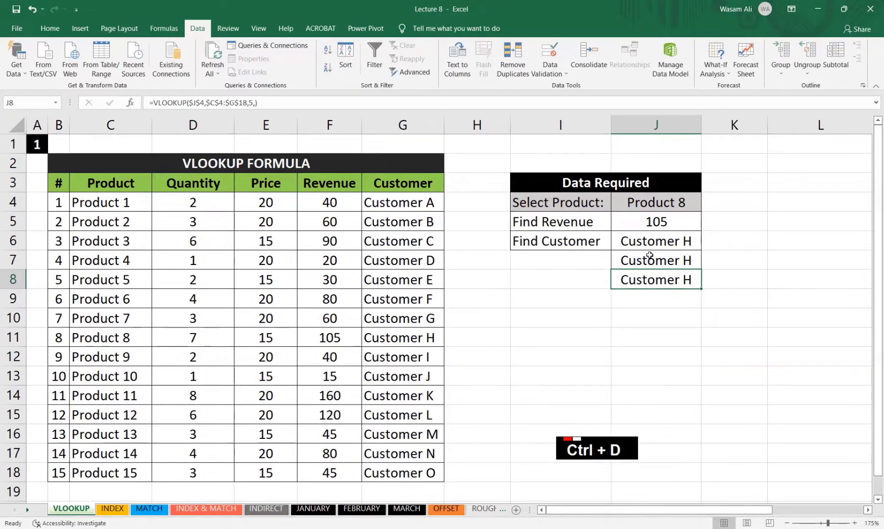
Step: Set the column index of the J7 formula to 2 to look up the quantity
key(Up)
key(F2)
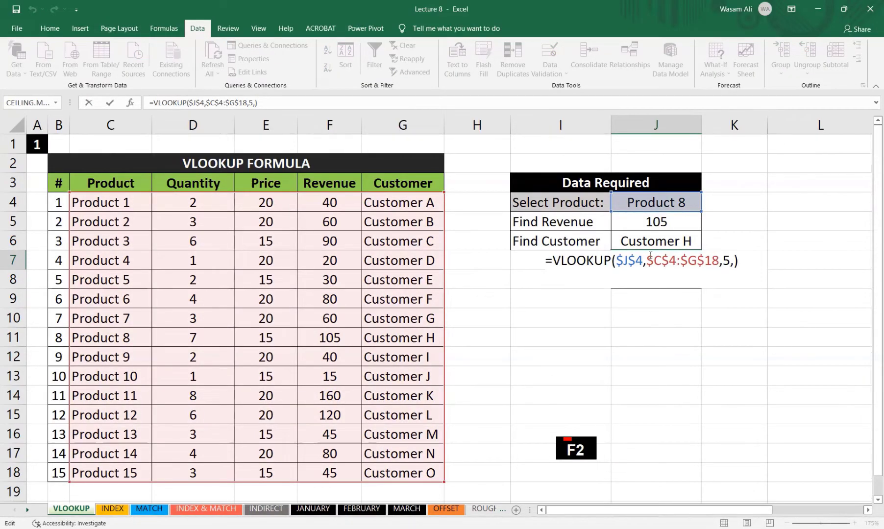
key(Left)
key(Left)
key(BackSpace)
text(2)
key(Return)
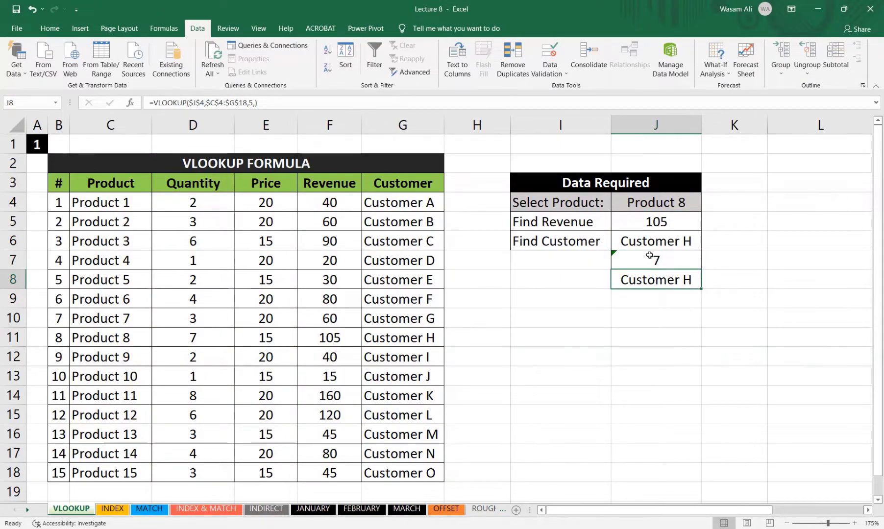
click(648, 255)
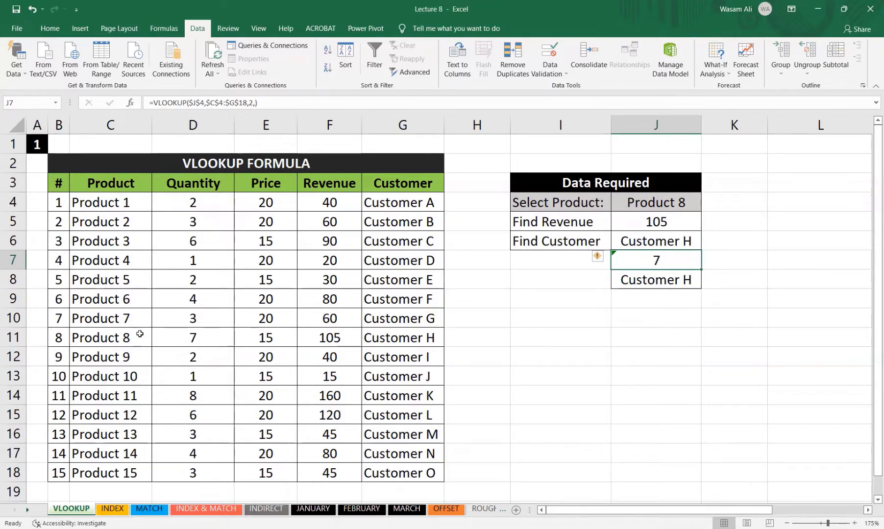
Step: Set the column index of the J8 formula to 3 to look up the price
click(682, 280)
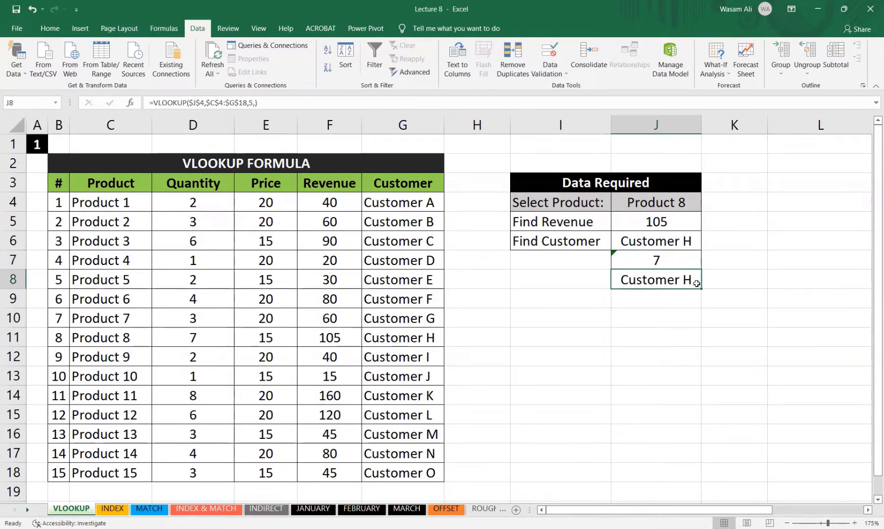
double_click(679, 279)
click(725, 280)
key(Delete)
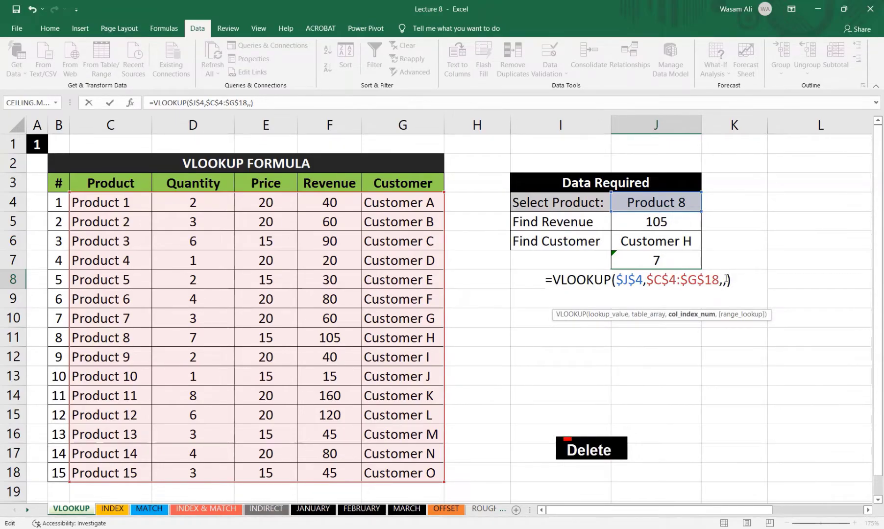
text(3)
key(Return)
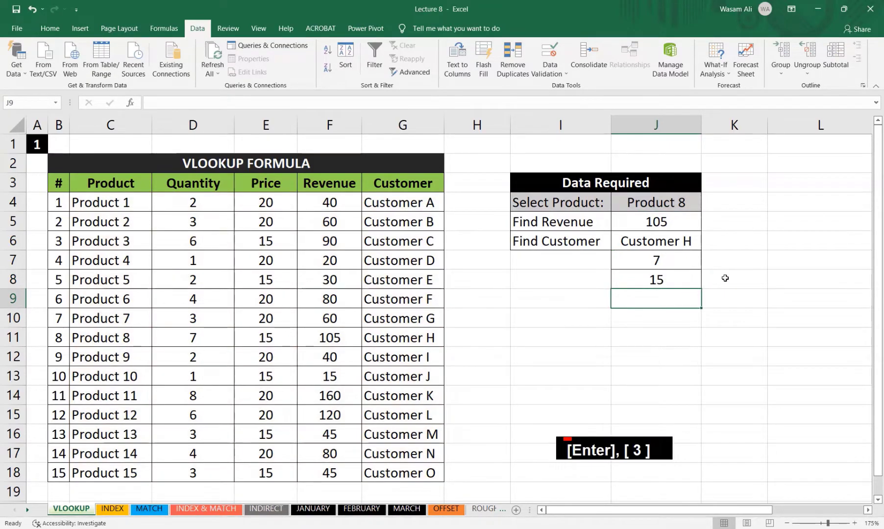
Step: Fill the Find Customer label down into cells I7 and I8
click(569, 260)
key(ctrl+d)
key(Down)
key(ctrl+d)
Step: Change the label in I7 to Find Quantity
key(Up)
key(F2)
key(BackSpace)
key(BackSpace)
key(BackSpace)
key(BackSpace)
key(BackSpace)
key(BackSpace)
key(BackSpace)
key(BackSpace)
text(Quantity)
key(Return)
Step: Change the label in I8 to Find Price
key(F2)
key(BackSpace)
key(BackSpace)
key(BackSpace)
key(BackSpace)
key(BackSpace)
key(BackSpace)
key(BackSpace)
key(BackSpace)
text(Price)
key(Return)
Step: Test the lookups by choosing Product 10, Product 3 and Product 15 in turn in the J4 dropdown
click(700, 209)
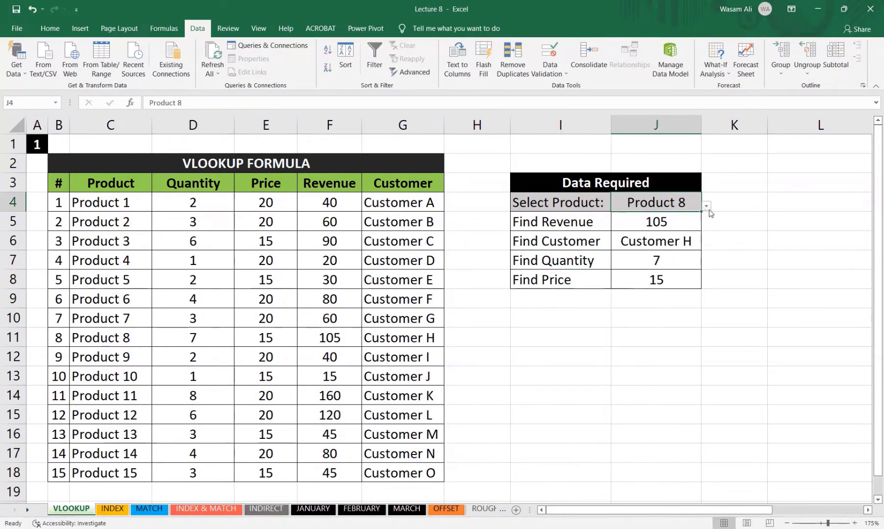
click(707, 207)
click(678, 245)
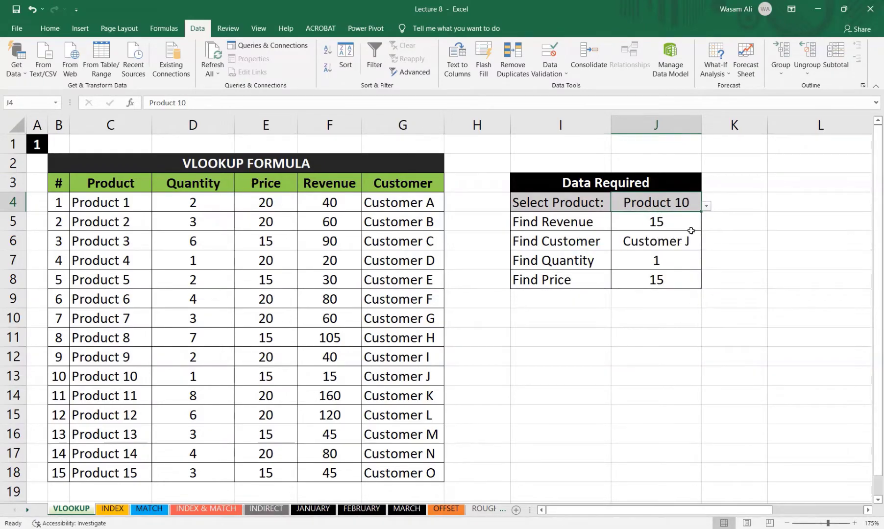
click(707, 206)
scroll(686, 264, up, 2)
click(608, 248)
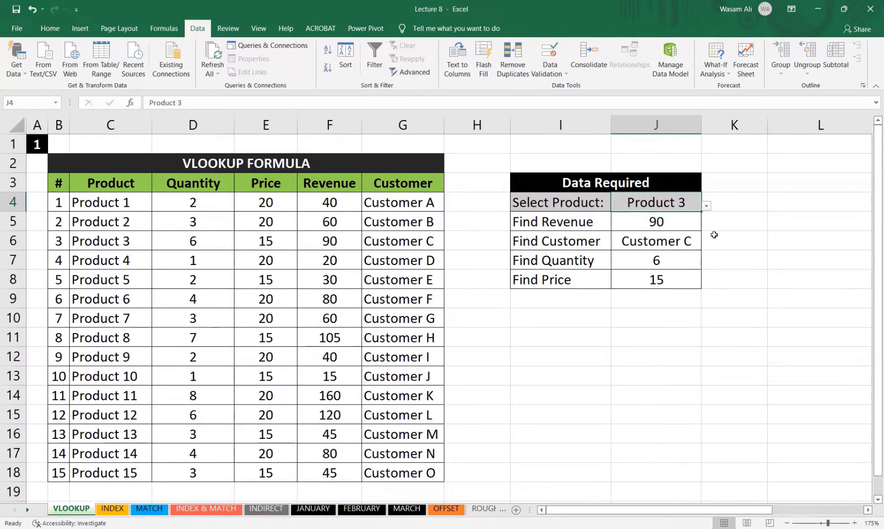
click(707, 206)
click(700, 309)
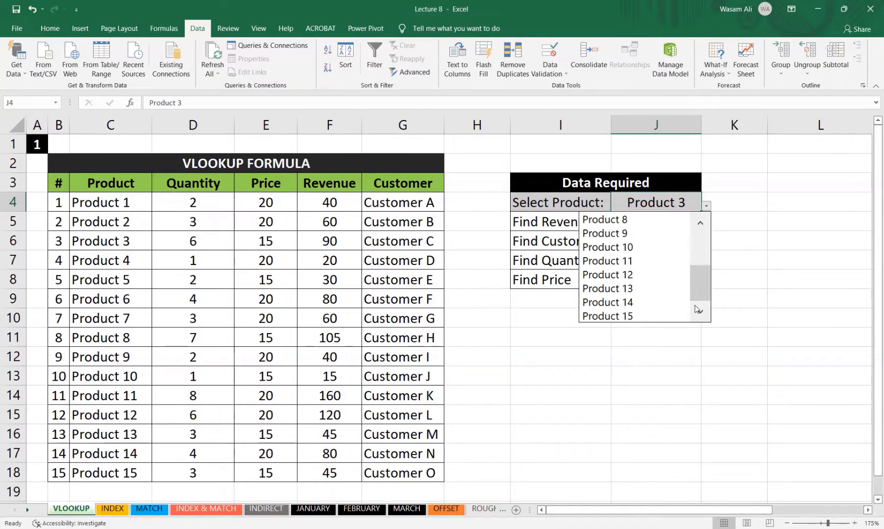
click(630, 316)
Step: On the INDEX sheet, enter =INDEX(C4:G18,7,1) in the Find Product 7 cell J4
key(ctrl+Page_Down)
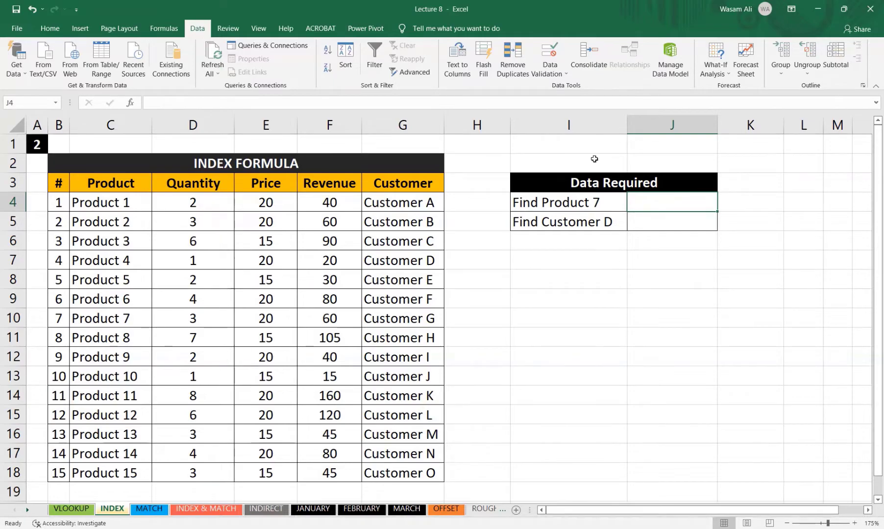
drag(117, 205, 415, 476)
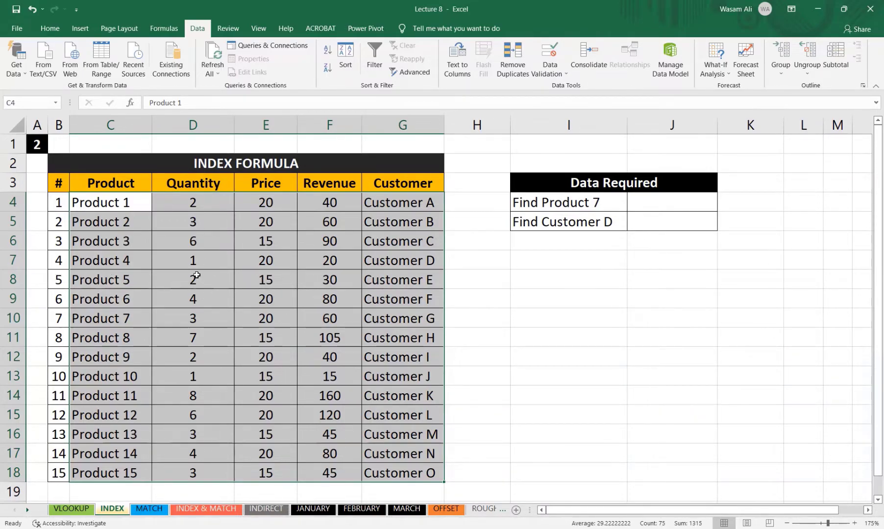
click(682, 197)
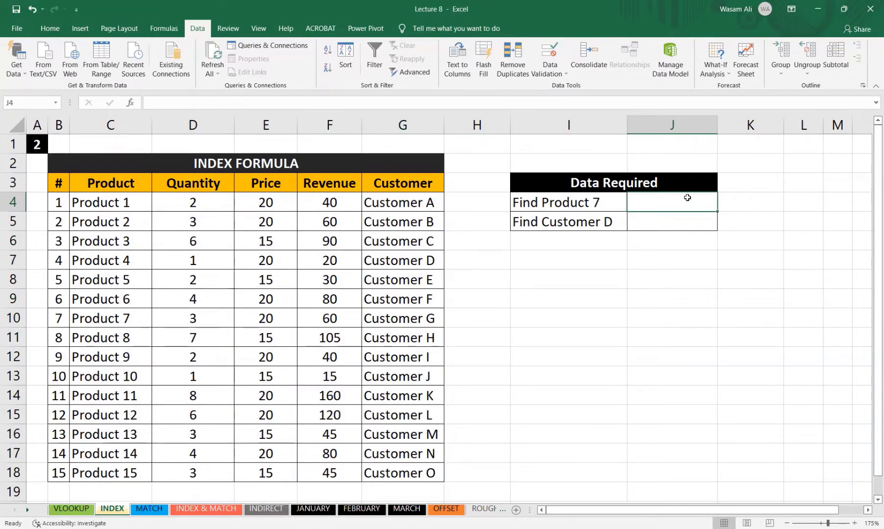
text(=index()
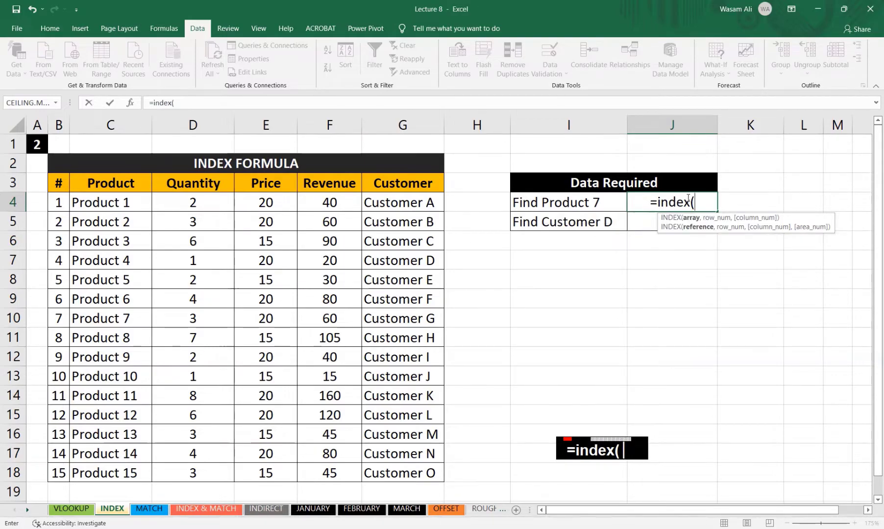
drag(110, 202, 402, 473)
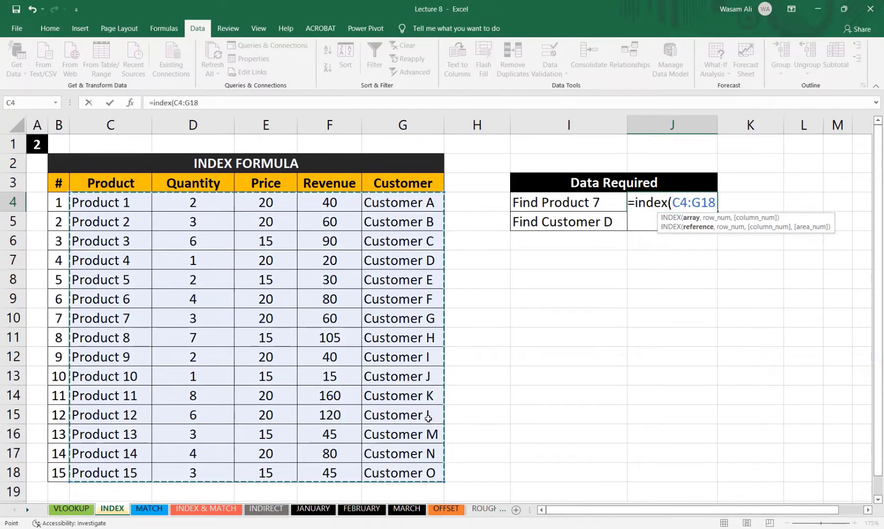
text(,)
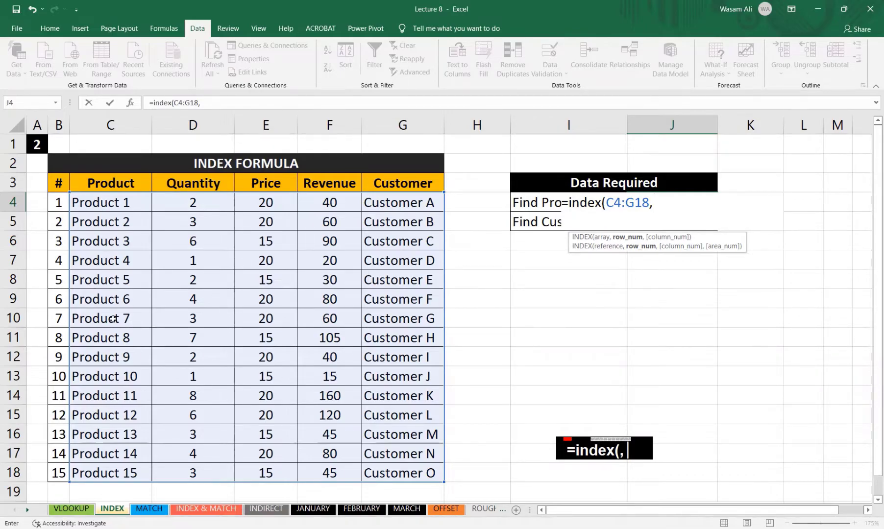
text(7,)
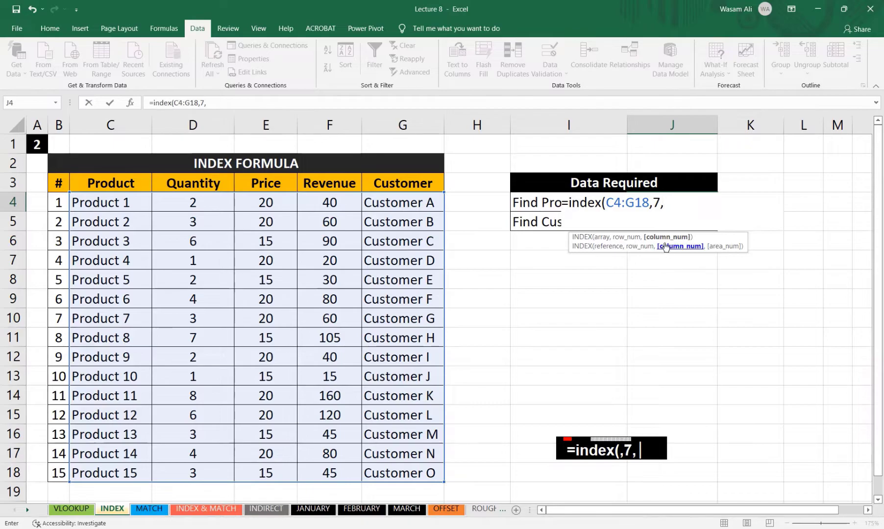
text(1))
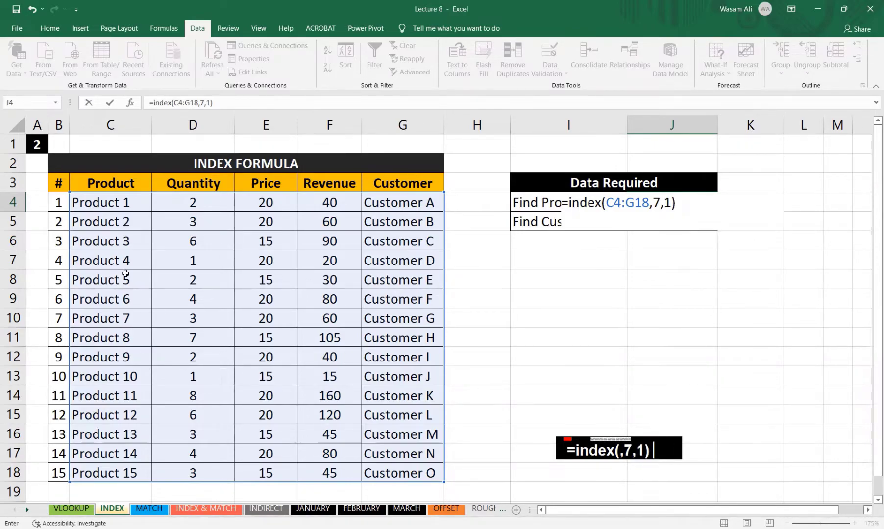
key(Return)
key(Return)
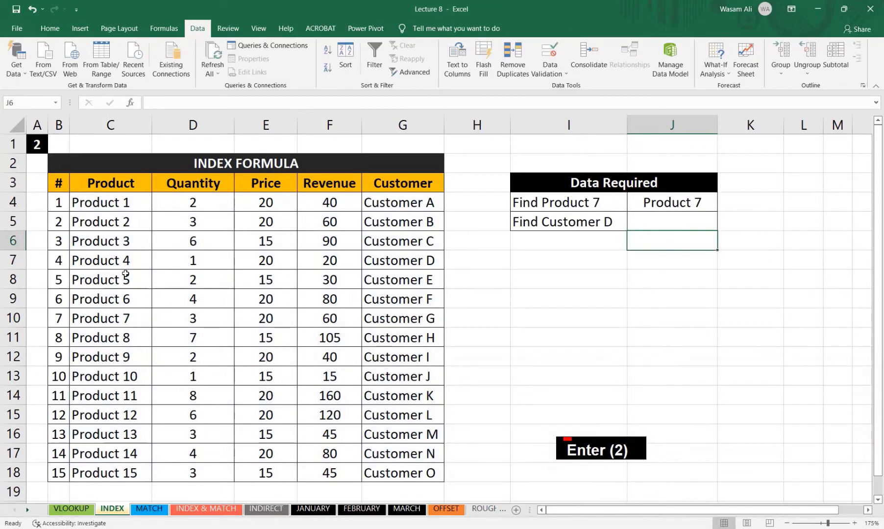
Step: Enter =INDEX(C4:G18,4,5) in the Find Customer D cell J5
key(Up)
key(Up)
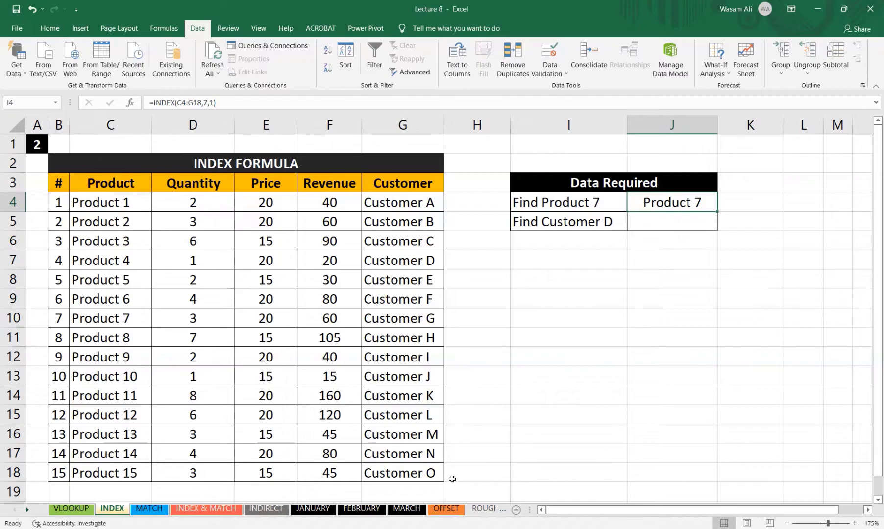
click(657, 224)
text(=)
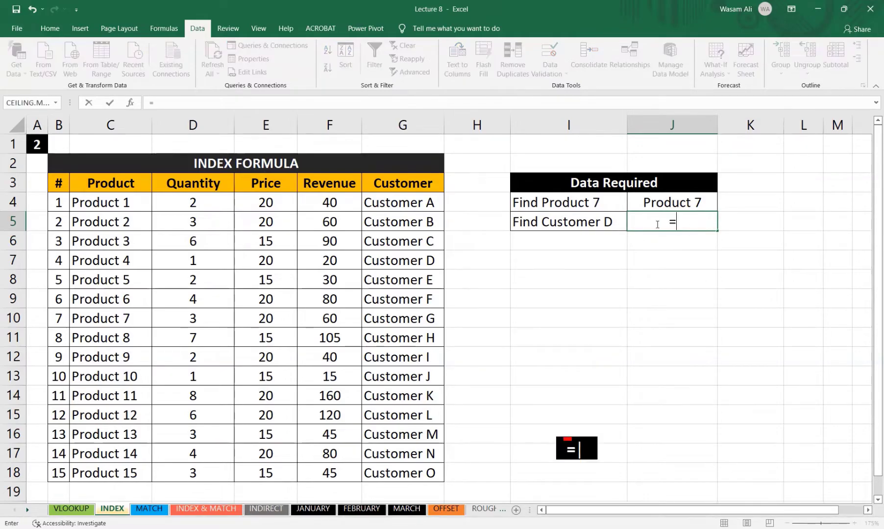
text(index()
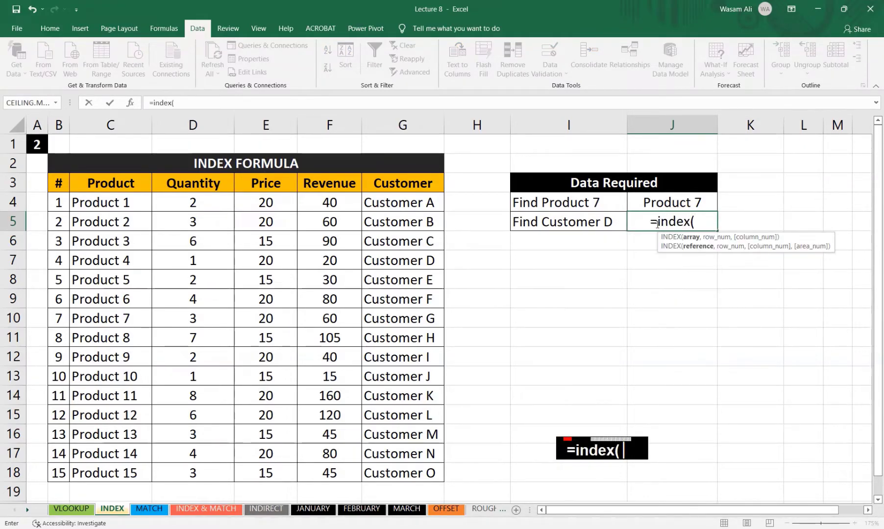
drag(114, 202, 432, 474)
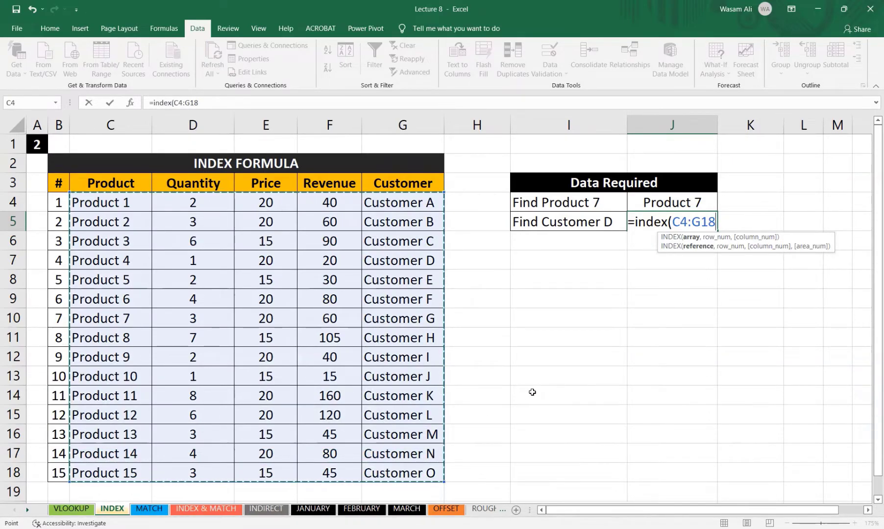
text(,)
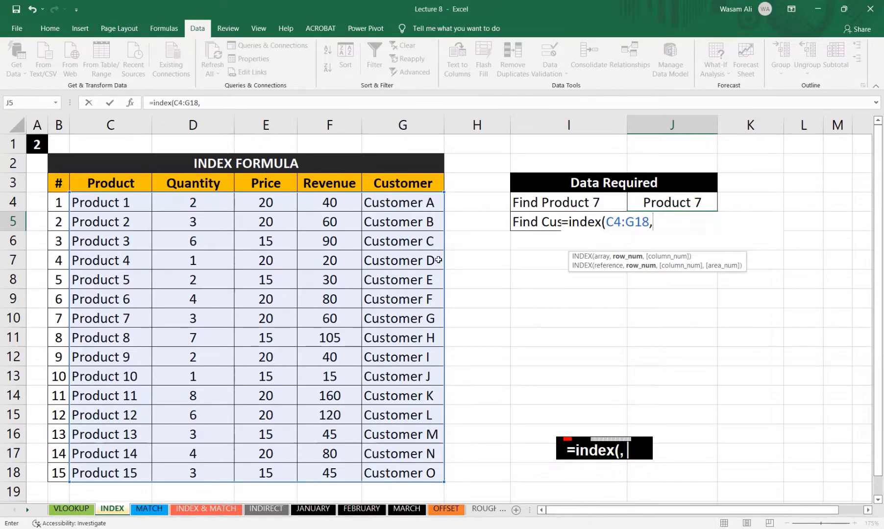
text(4,)
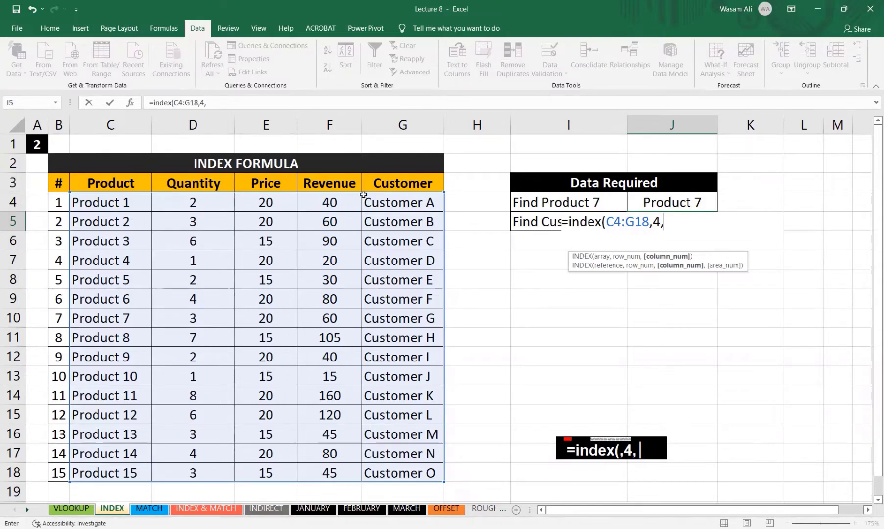
text(5)
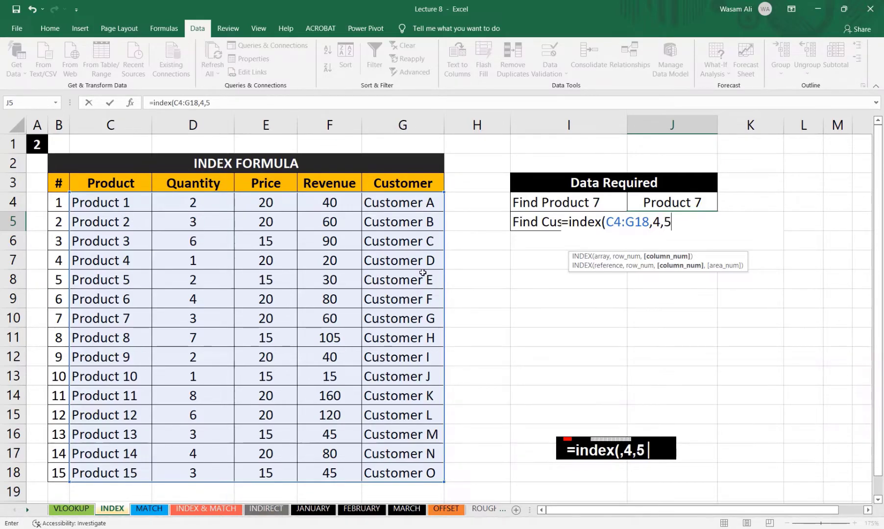
text())
key(Return)
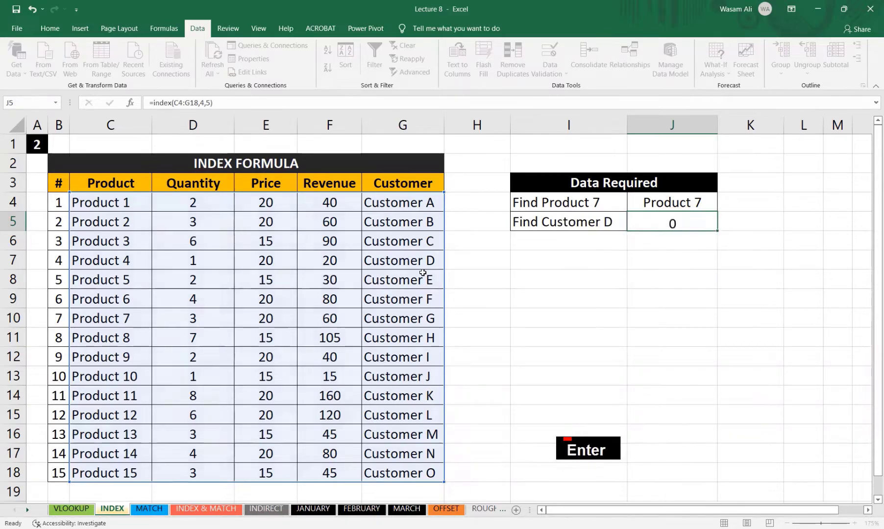
key(Up)
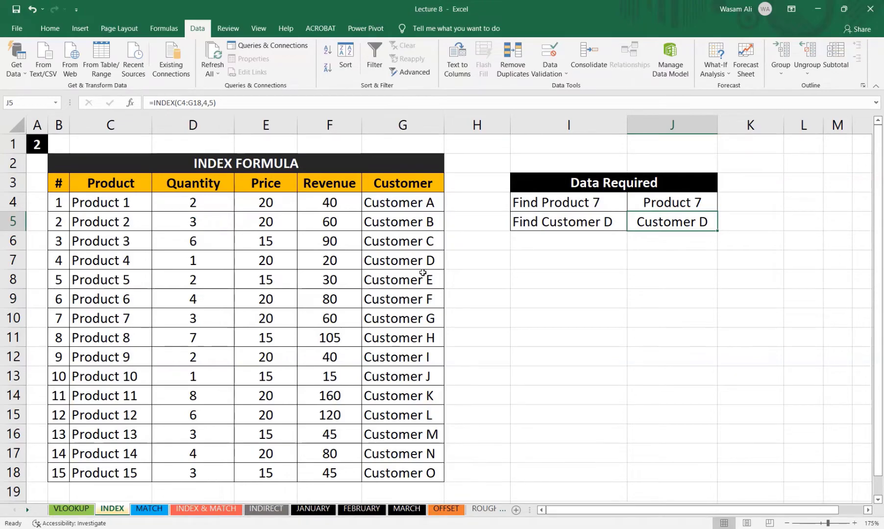
Step: Switch to the MATCH sheet and locate the required Product 7 and Customer D entries in the table
key(ctrl+Page_Down)
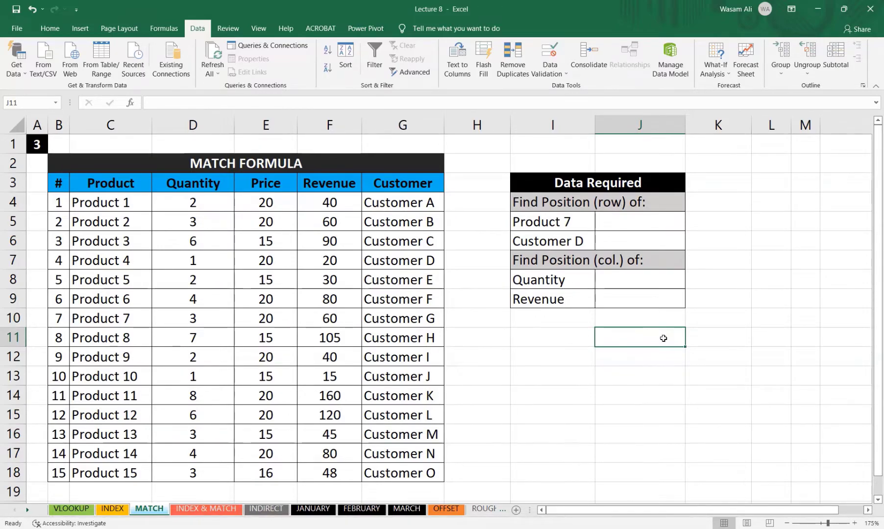
click(650, 218)
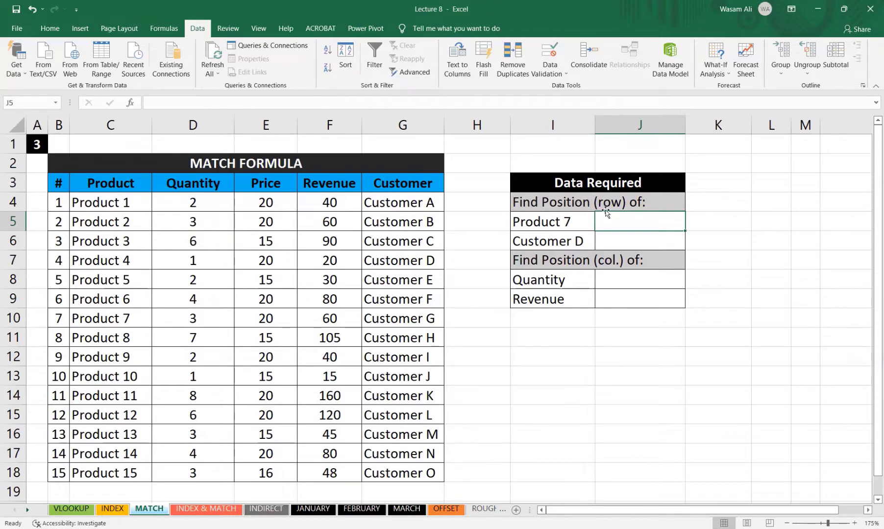
click(566, 224)
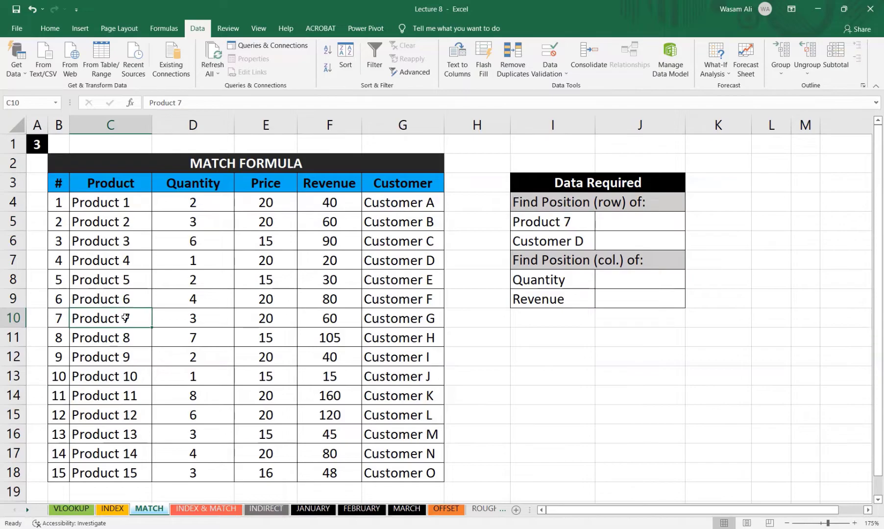
click(540, 242)
click(431, 260)
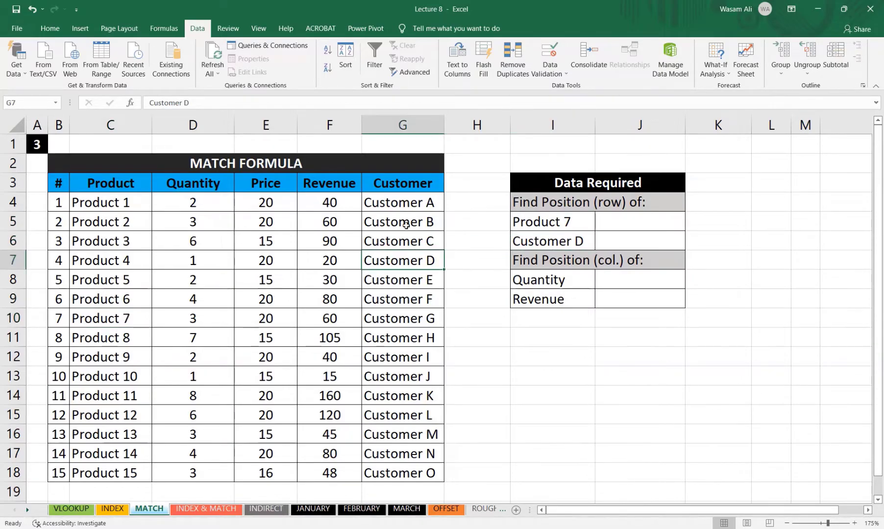
Step: Enter =MATCH(I5,C4:C18,0) in J5 to find the row position of Product 7, then check it against the Product column
click(620, 220)
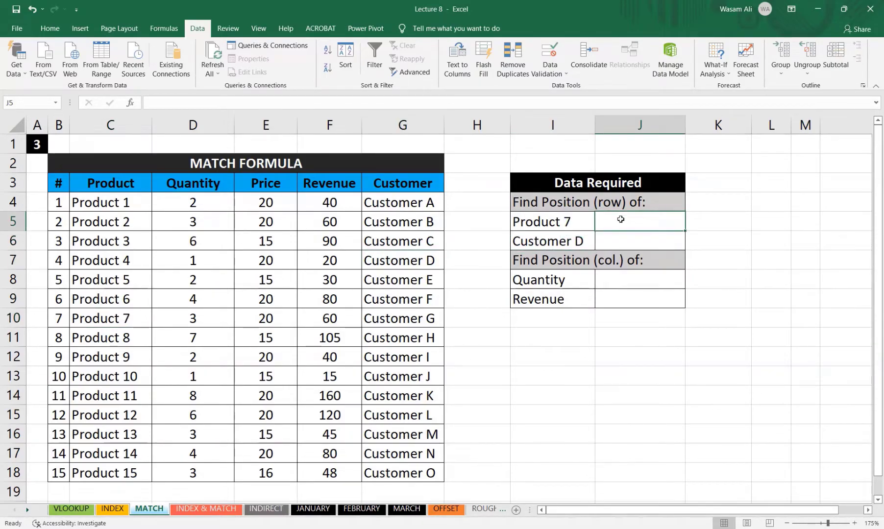
text(=matc)
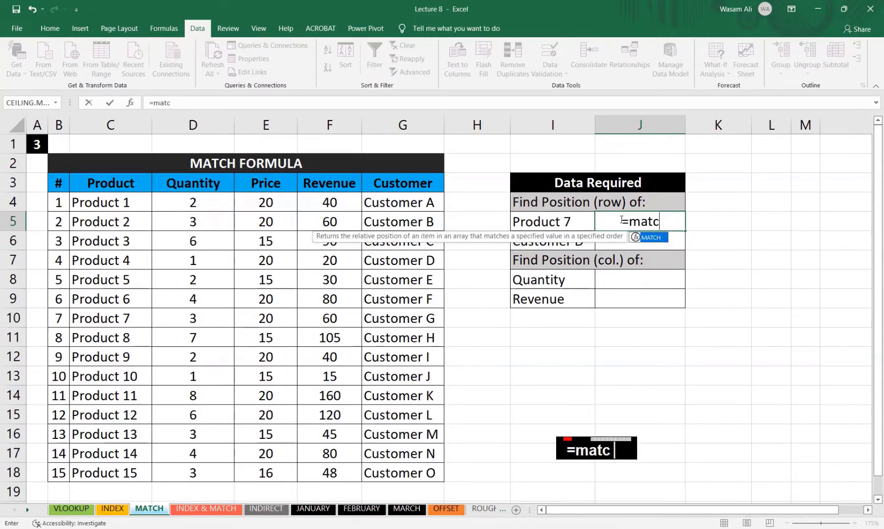
text(h()
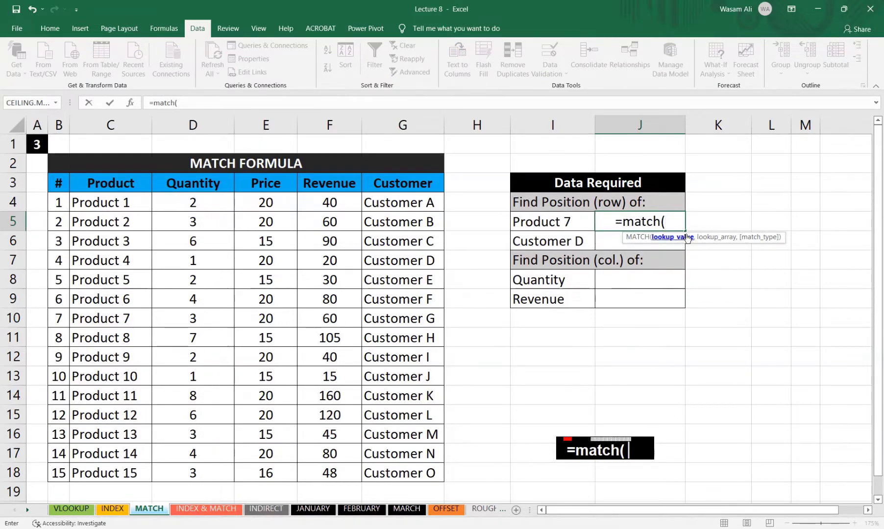
click(568, 225)
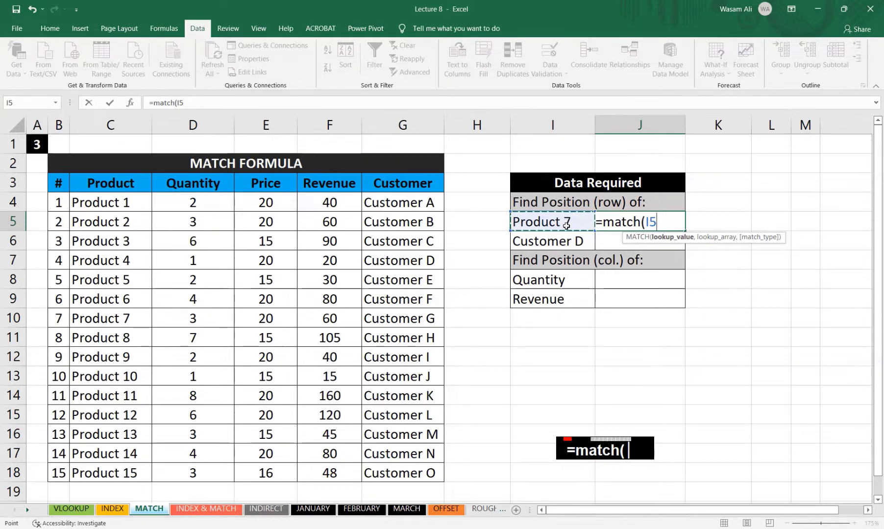
text(,)
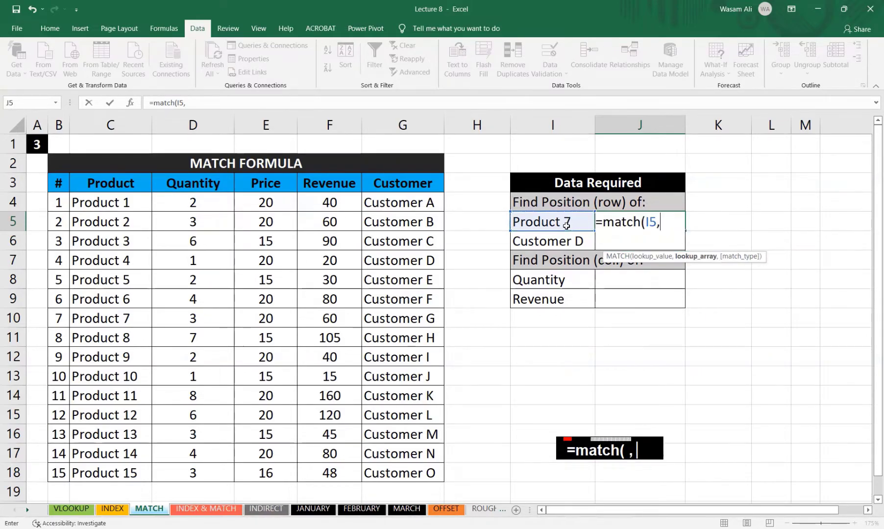
drag(101, 204, 133, 473)
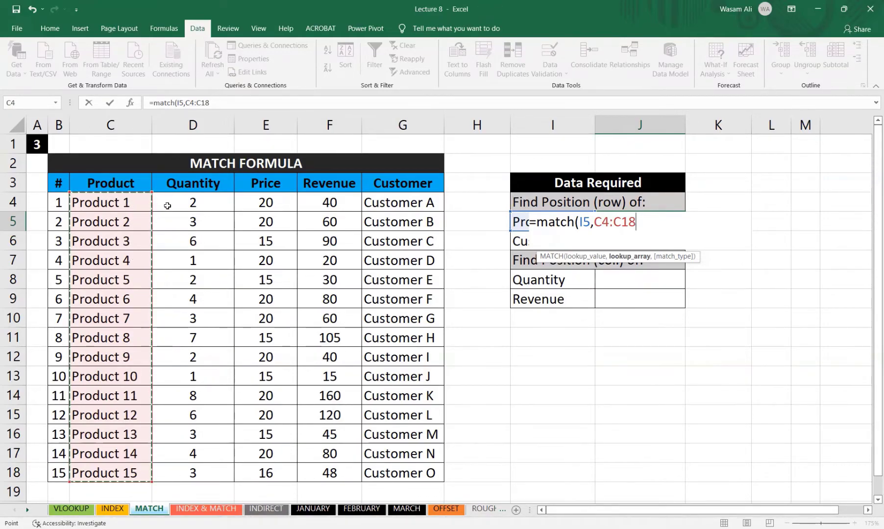
drag(125, 197, 374, 424)
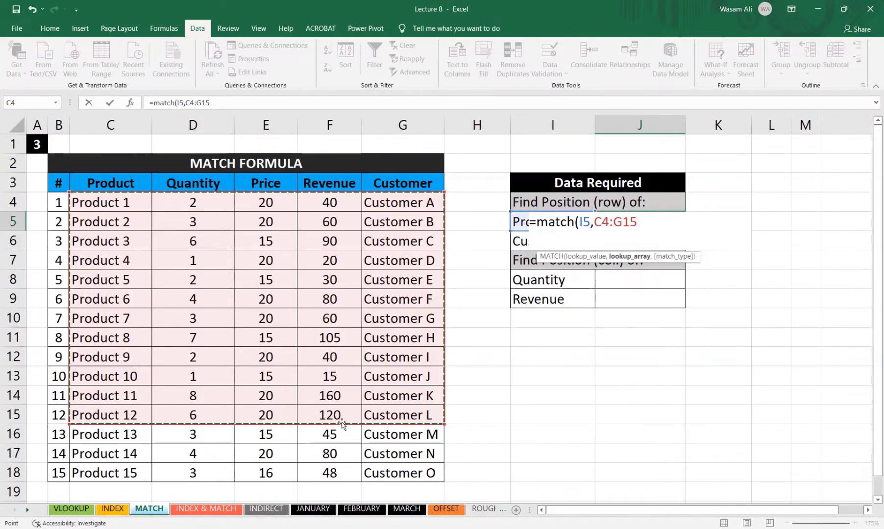
drag(126, 198, 144, 471)
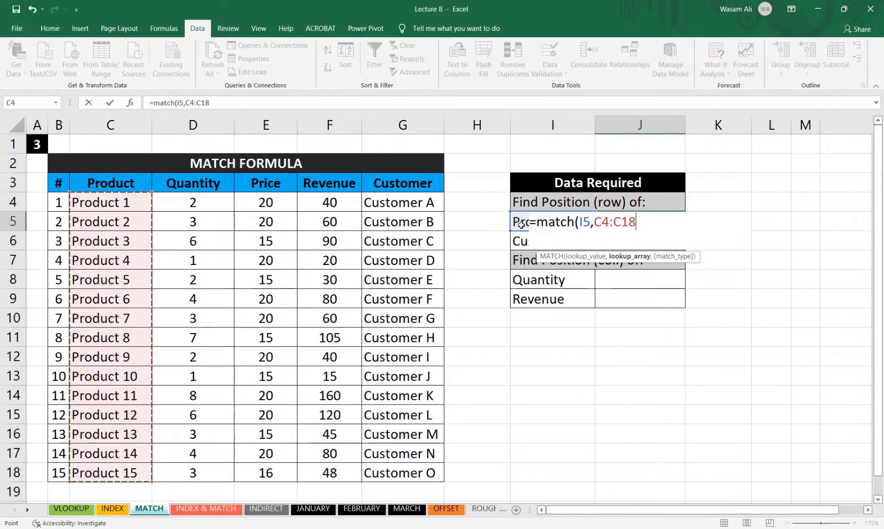
text(,)
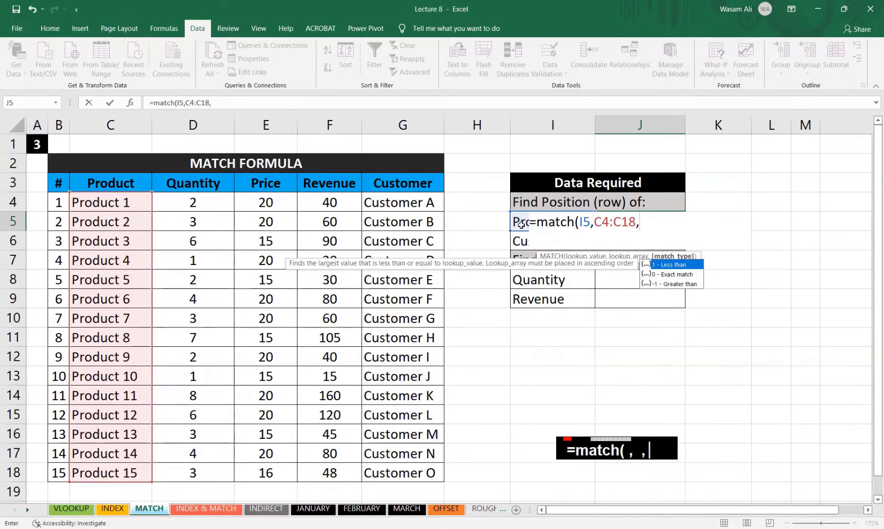
double_click(672, 275)
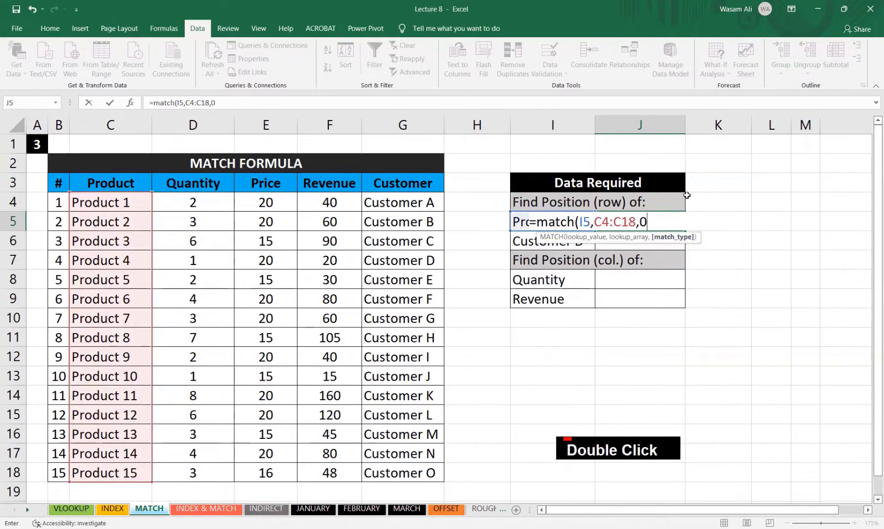
text())
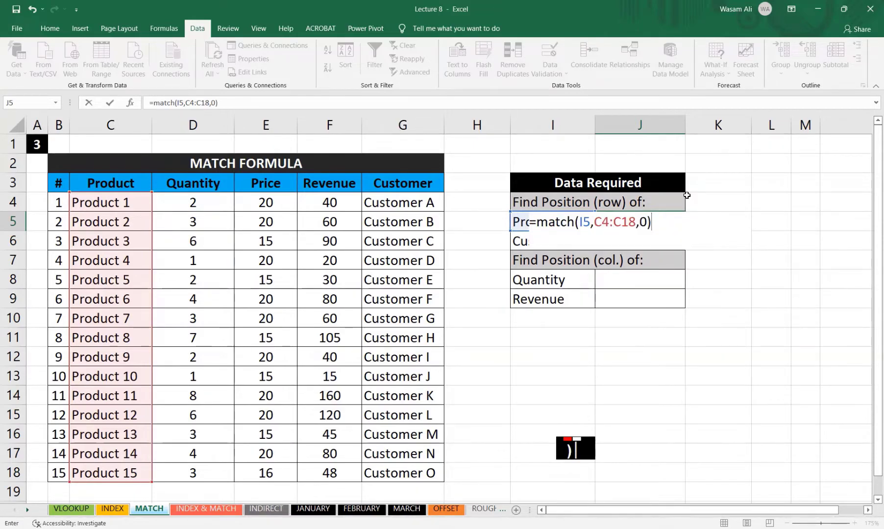
key(Return)
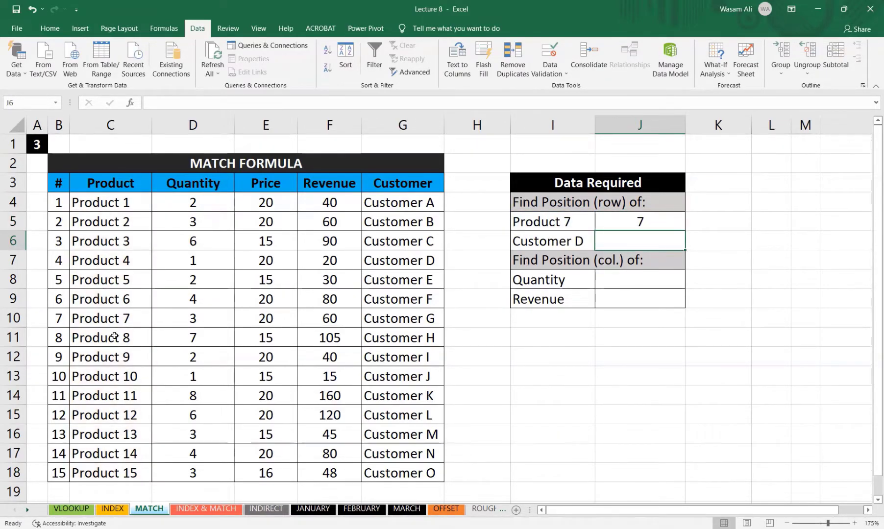
click(123, 321)
drag(121, 206, 137, 471)
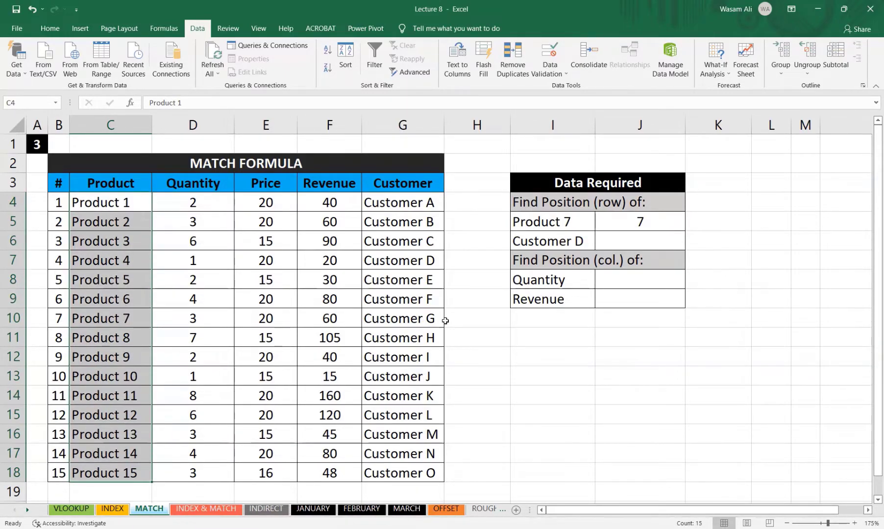
Step: Enter =MATCH(I6,G4:G18,0) in J6 to find Customer D's row position, and check it against the Customer column
click(608, 243)
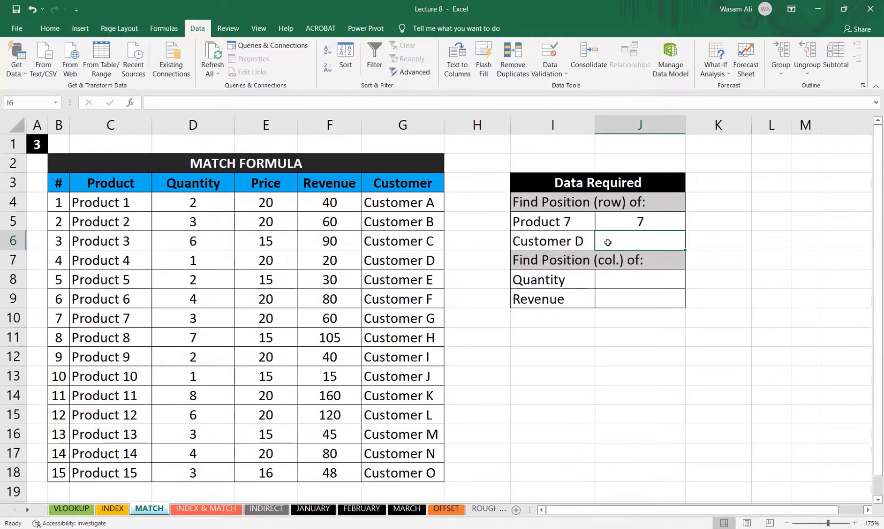
text(=match()
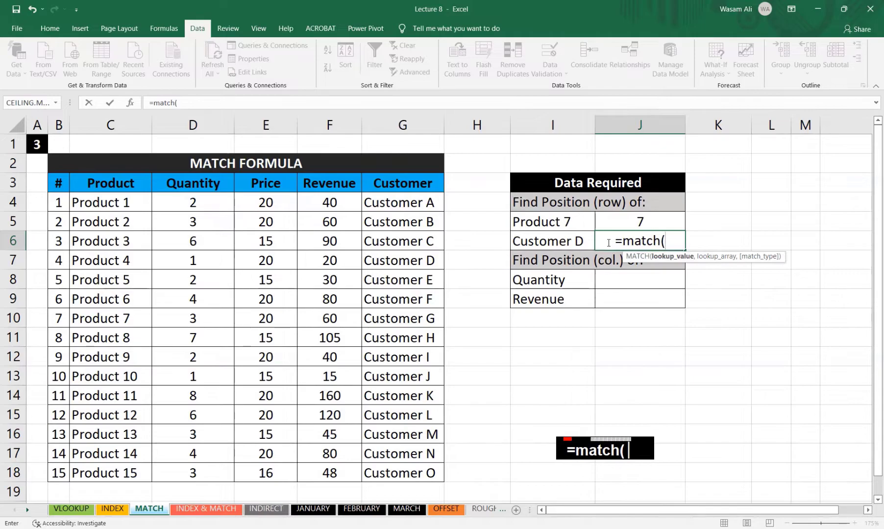
click(545, 243)
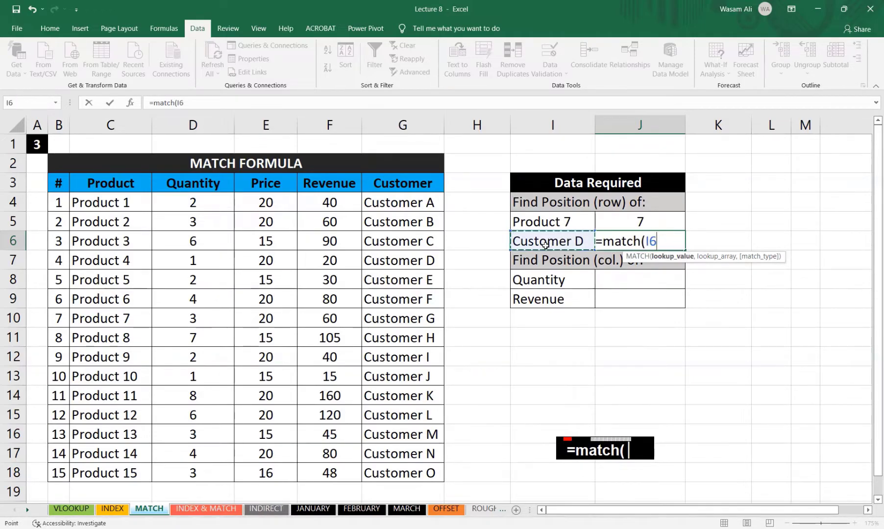
text(,)
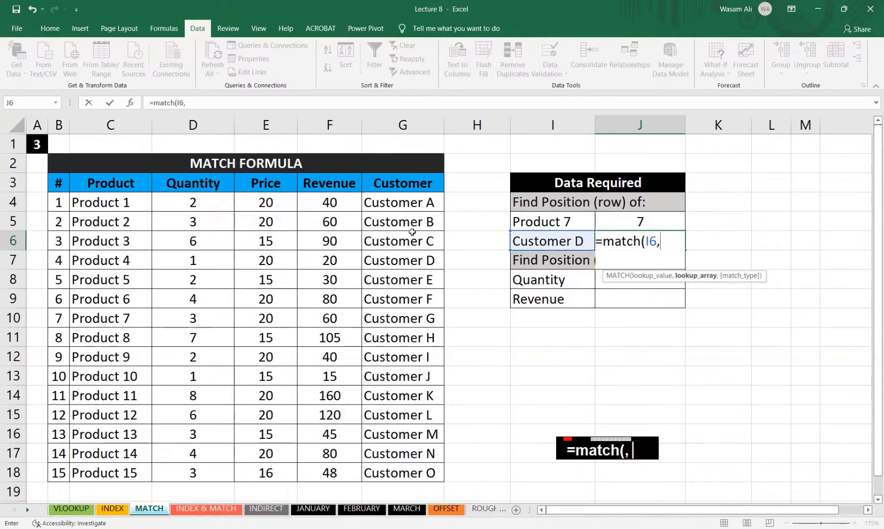
drag(419, 205, 431, 472)
text(,)
double_click(670, 294)
text())
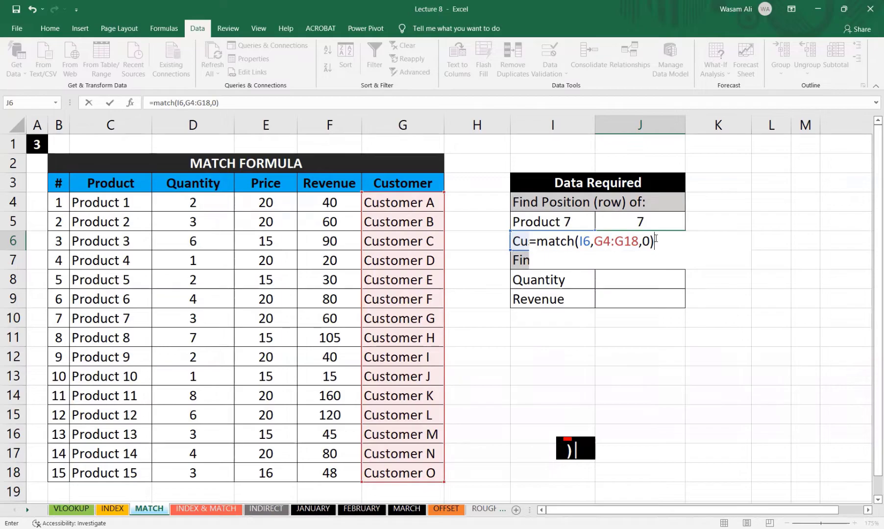
key(Return)
key(Up)
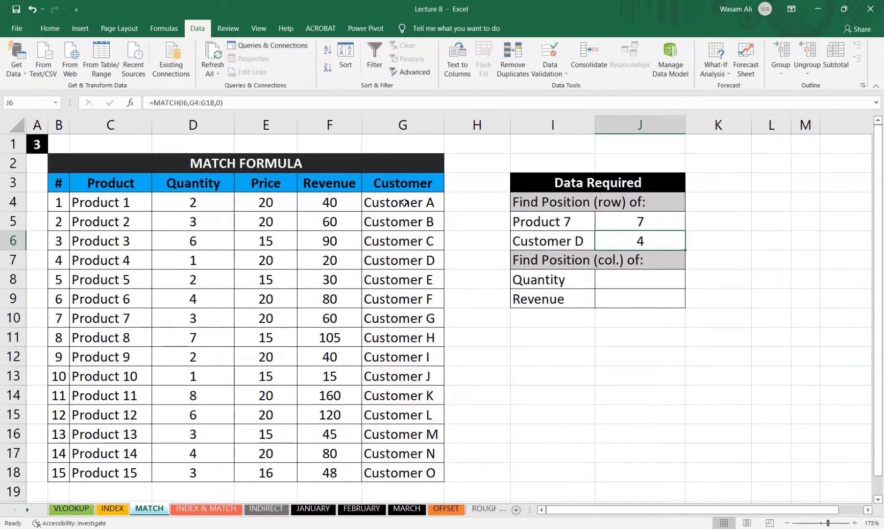
drag(412, 199, 420, 265)
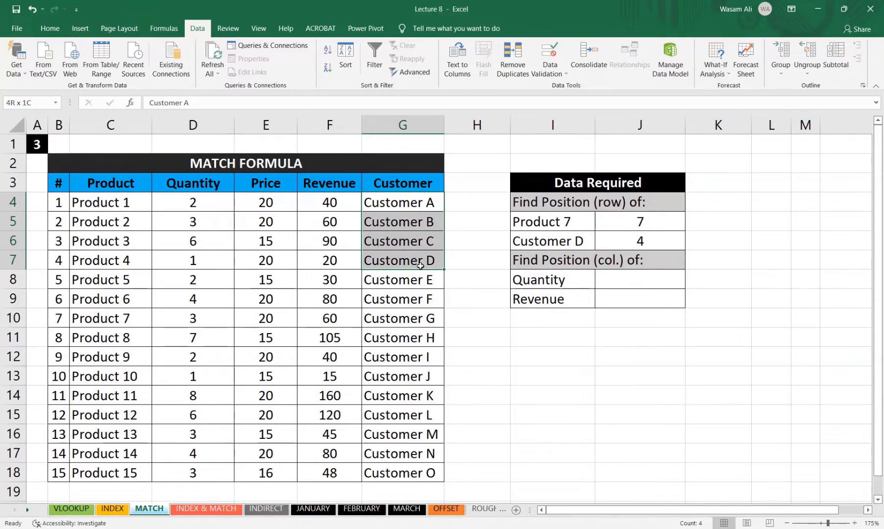
Step: Locate the required Quantity and Revenue entries in the table's header row, C3:G3
click(630, 280)
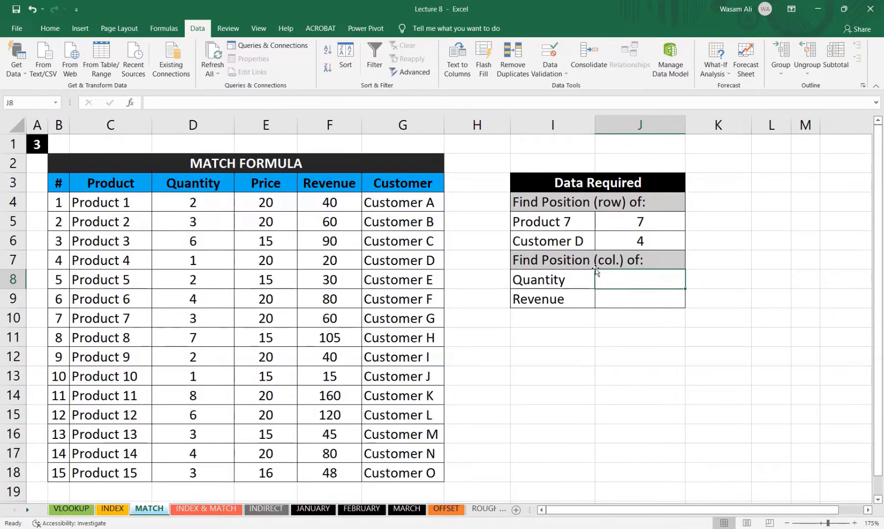
click(561, 280)
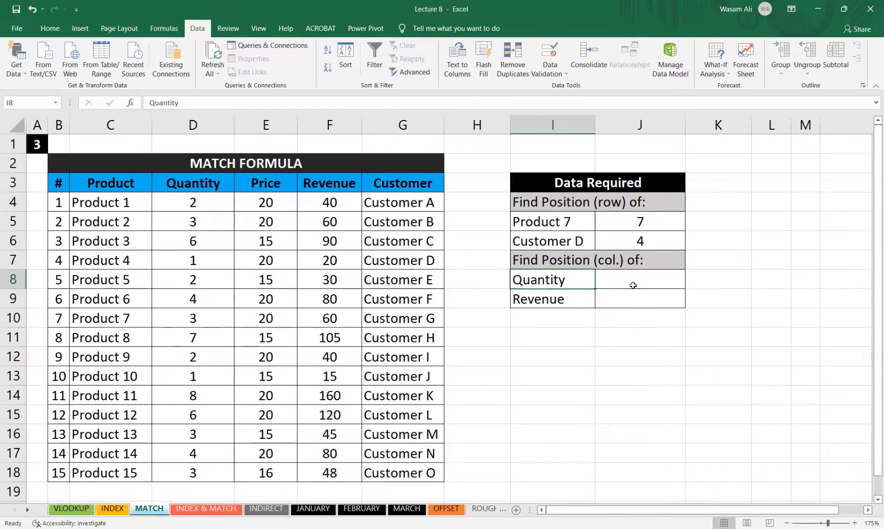
click(648, 281)
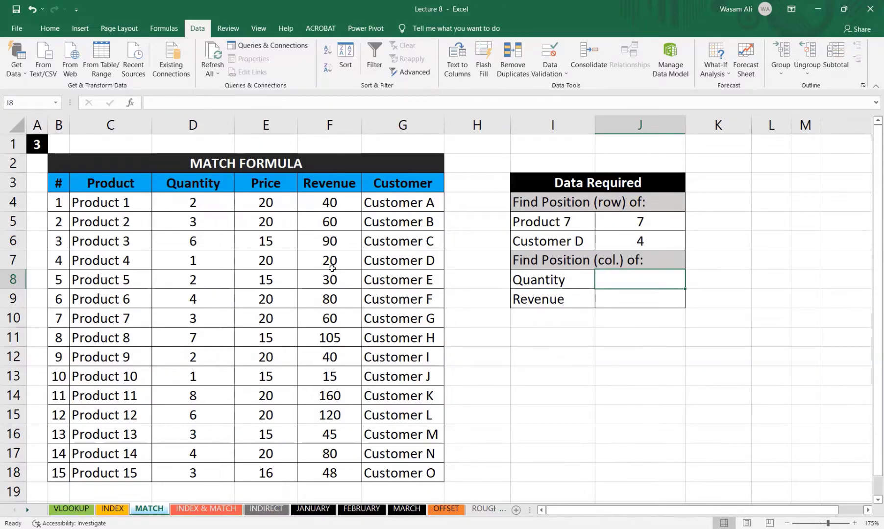
click(194, 179)
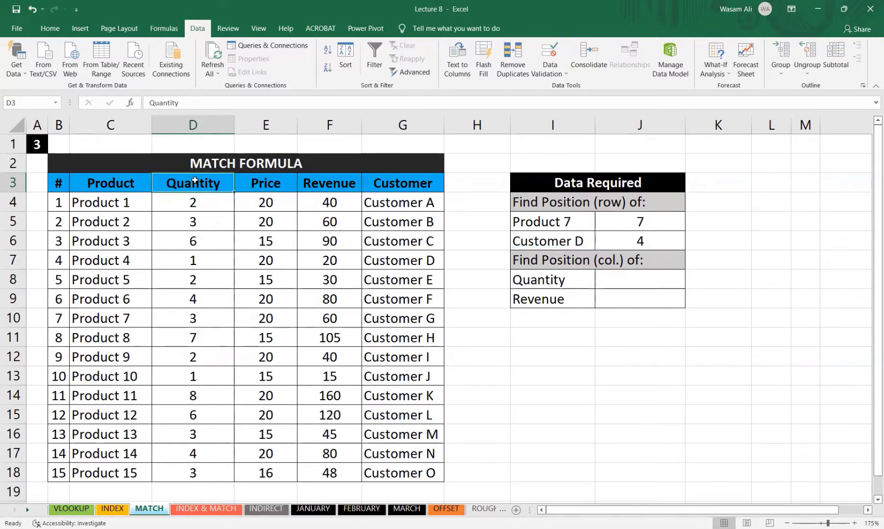
click(349, 183)
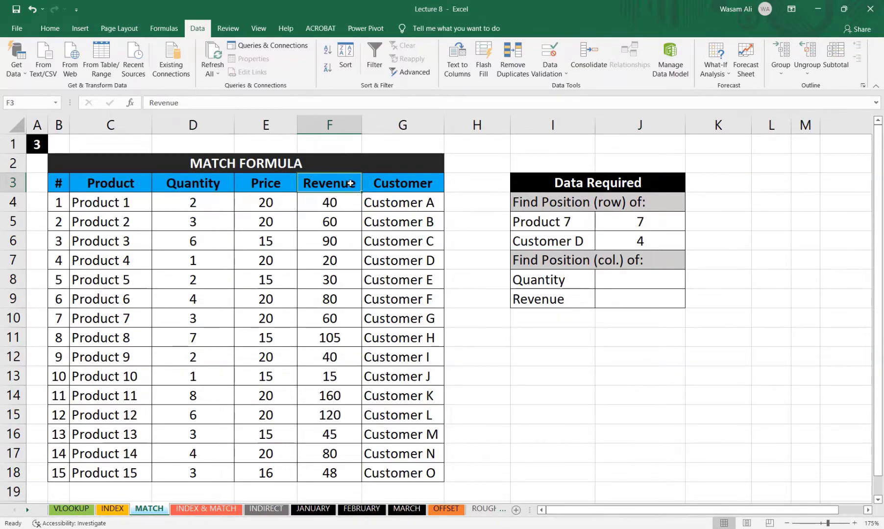
drag(113, 183, 400, 182)
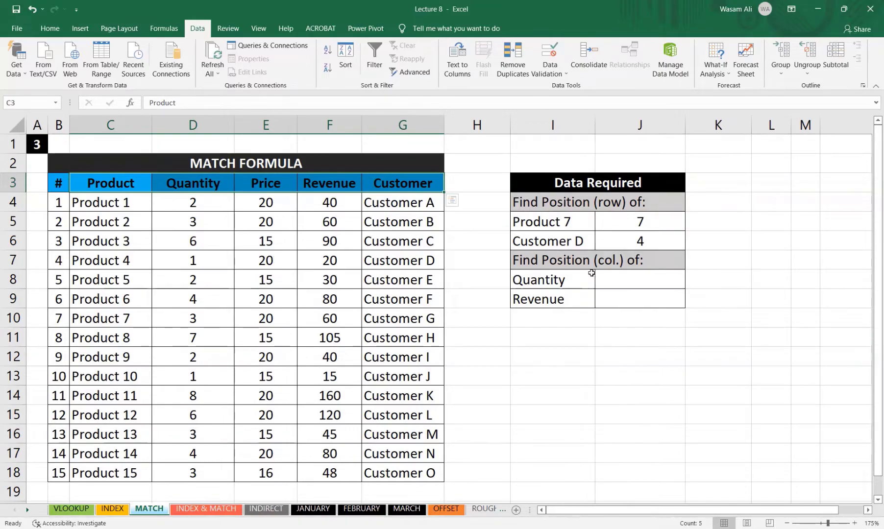
Step: Enter =MATCH(I8,C3:G3,0) in J8 to find Quantity's column position, and check it against the header row
click(643, 278)
text(=match)
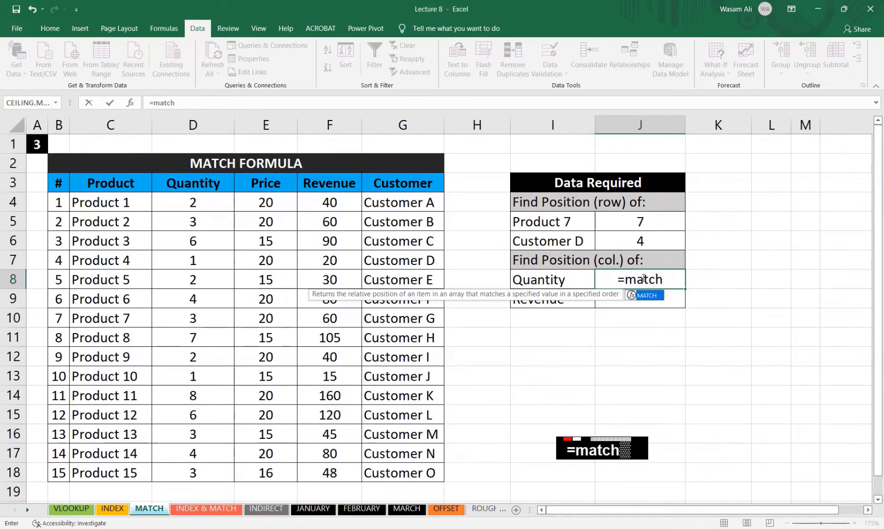
text(()
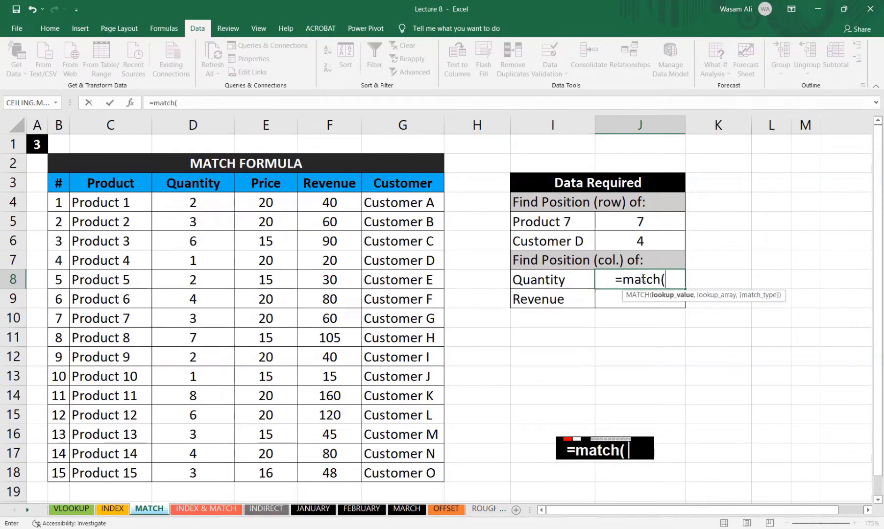
click(555, 280)
text(,)
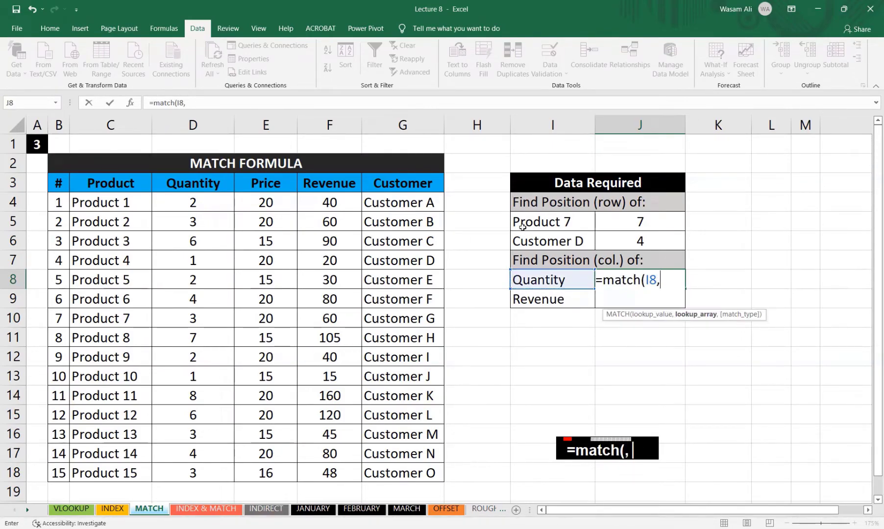
drag(110, 179, 417, 197)
text(,)
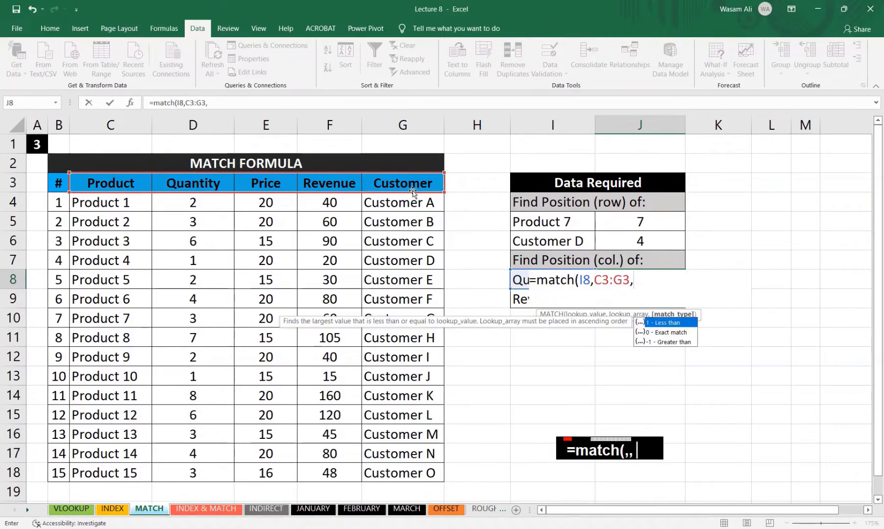
double_click(667, 333)
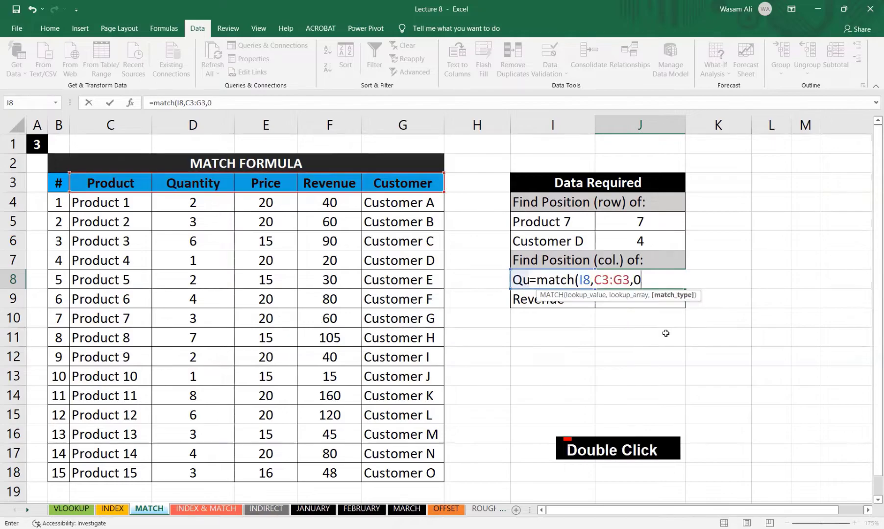
text())
key(Return)
key(Up)
drag(118, 183, 441, 183)
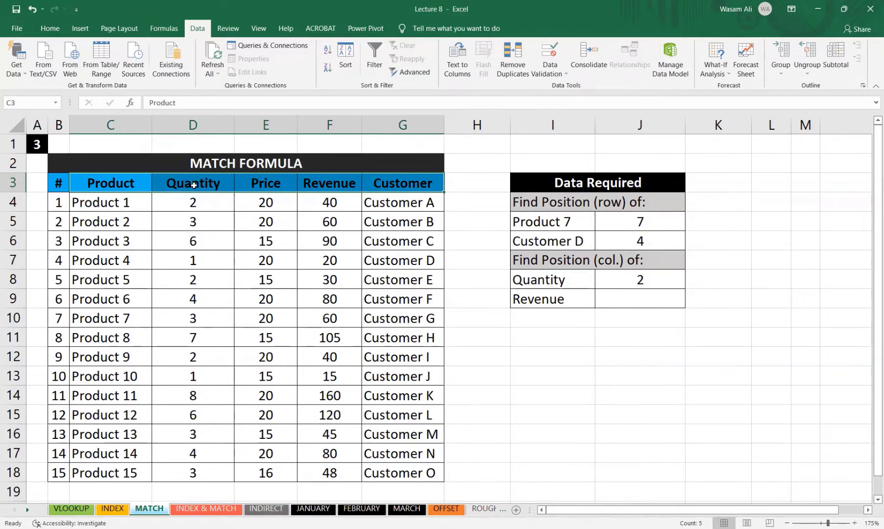
Step: Enter =MATCH(I9,C3:G3,0) in J9 to find the column position of Revenue
click(649, 298)
text(=)
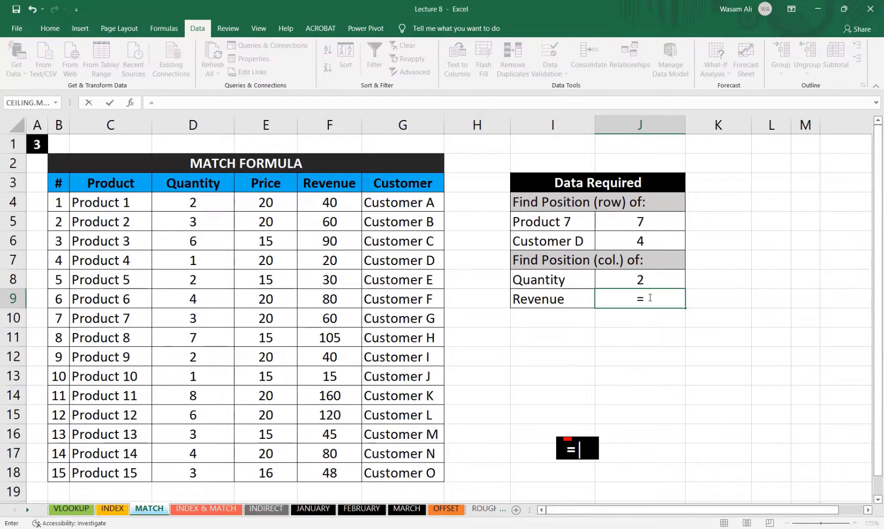
text(match()
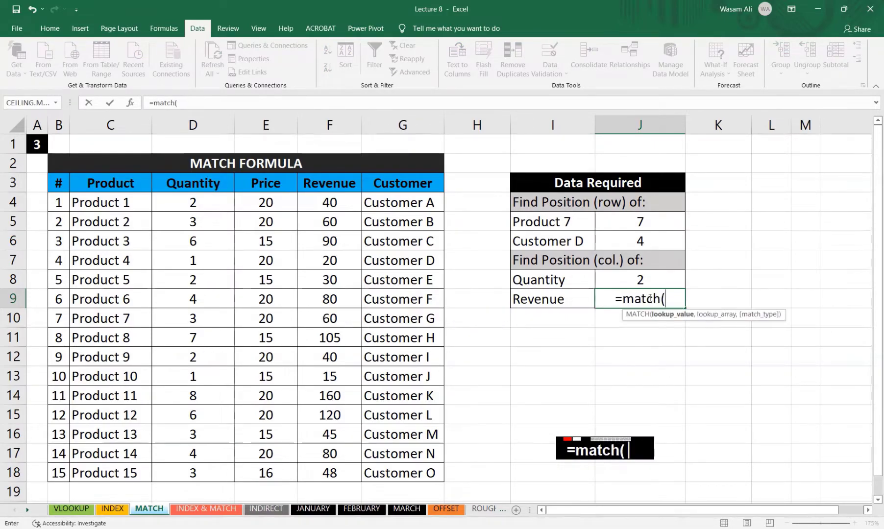
click(559, 303)
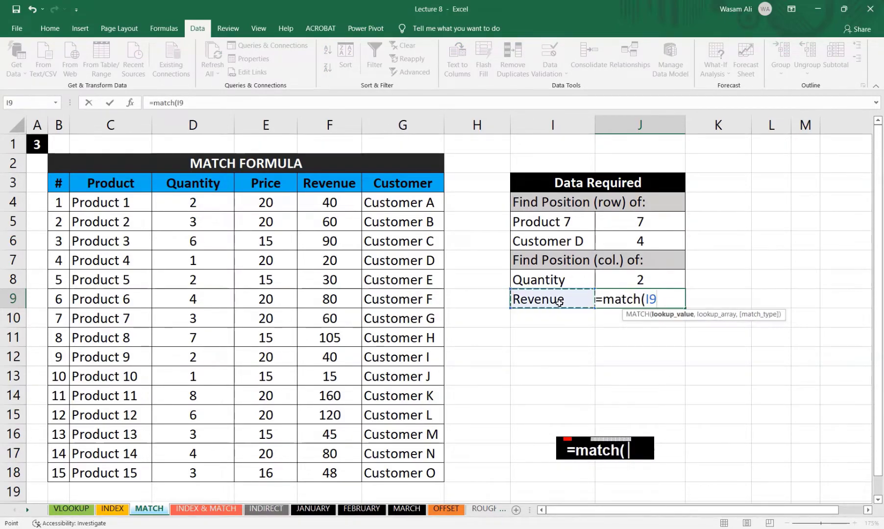
text(,)
drag(118, 187, 431, 184)
text(,)
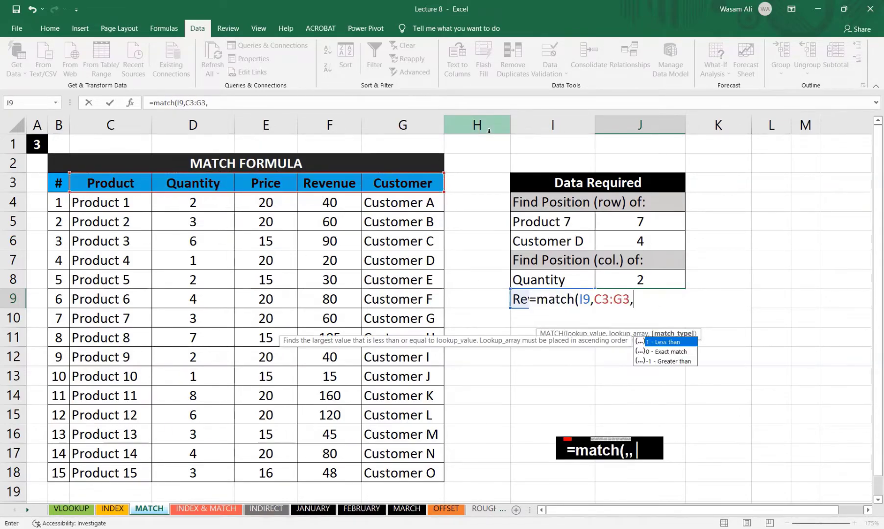
double_click(689, 351)
text())
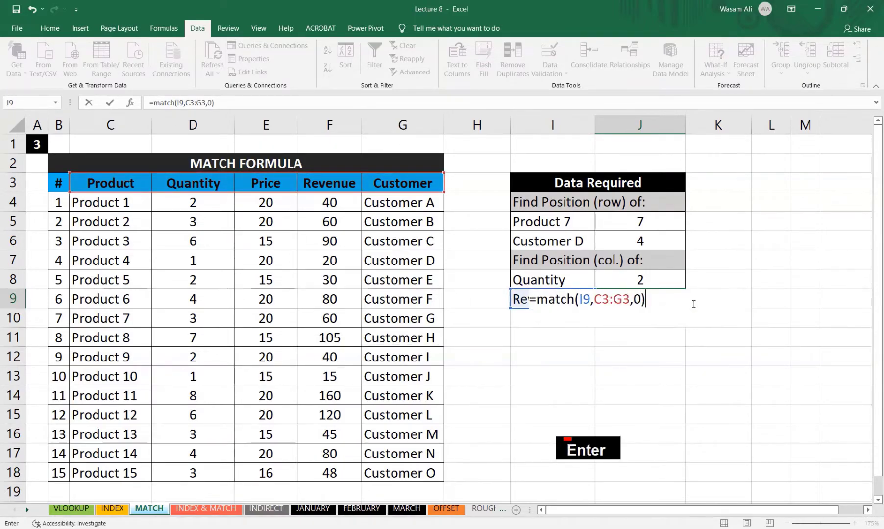
key(Return)
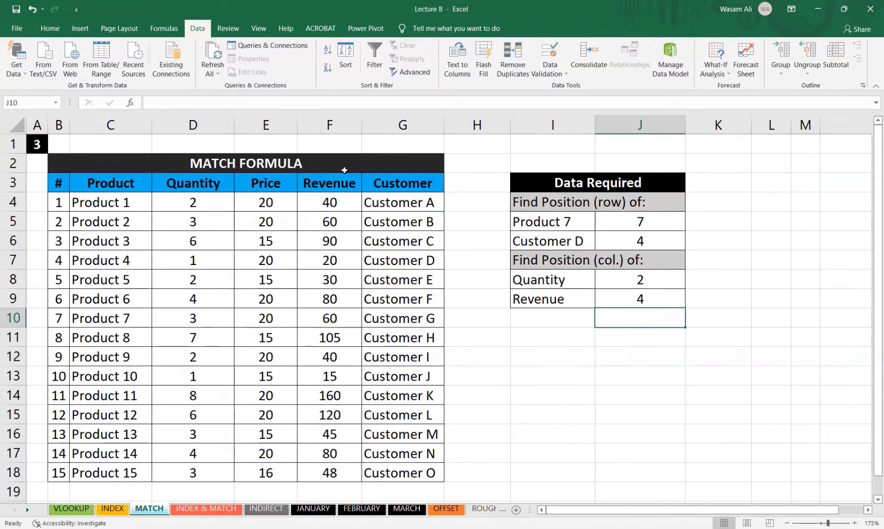
Step: On the INDEX & MATCH sheet, add a drop-down list sourced from =$D$4:$D$18 to the Select Customer cell J4, and view its choices
click(213, 515)
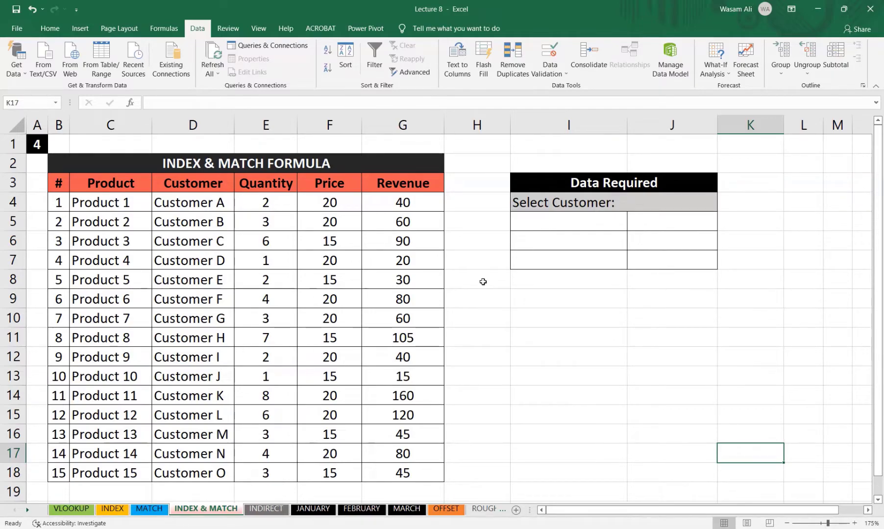
click(650, 203)
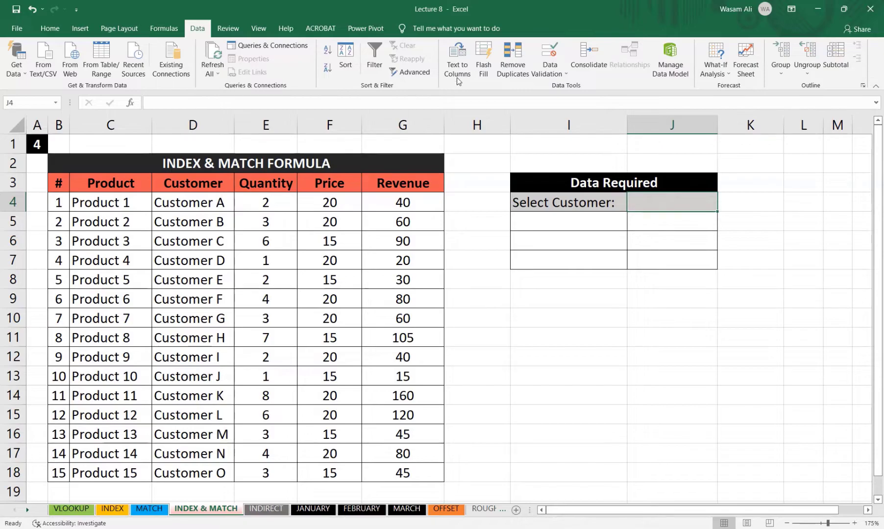
click(546, 71)
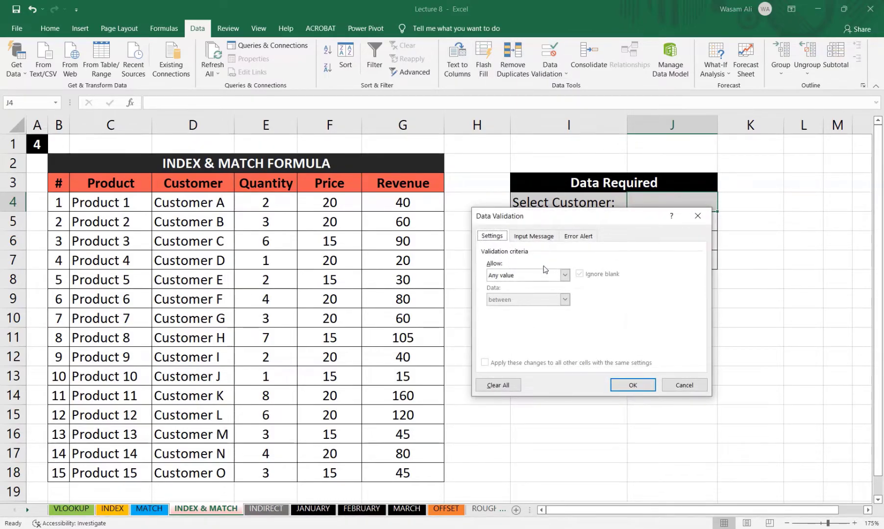
click(547, 276)
click(502, 309)
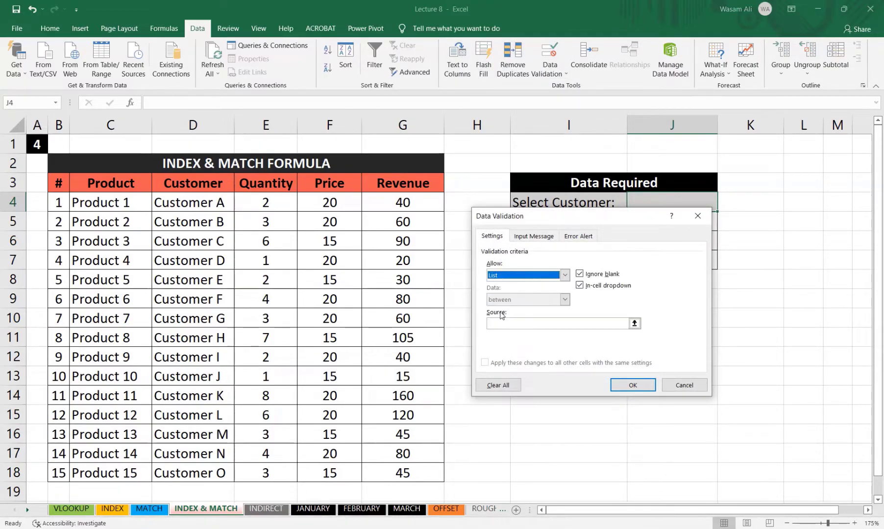
click(527, 323)
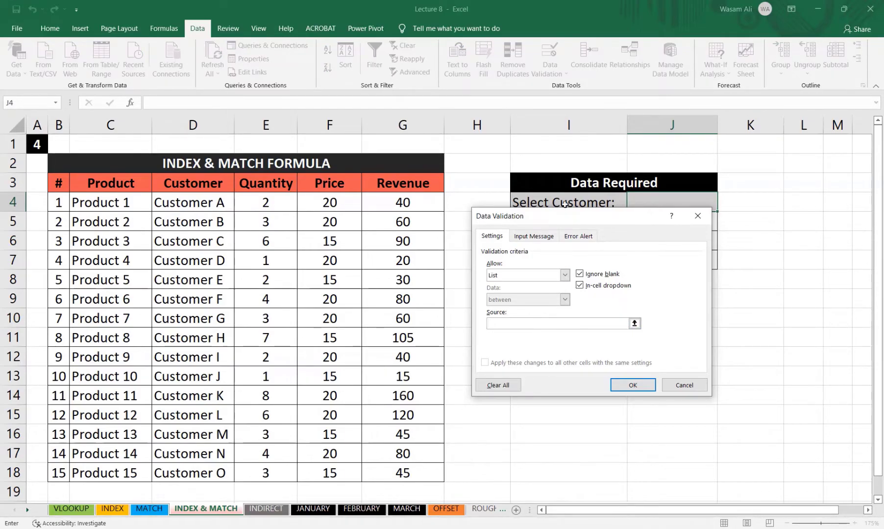
drag(220, 202, 224, 476)
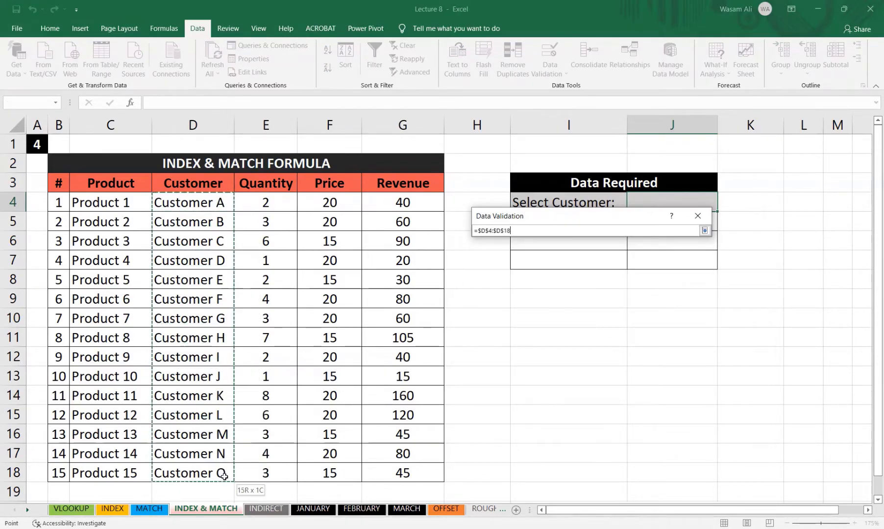
click(633, 385)
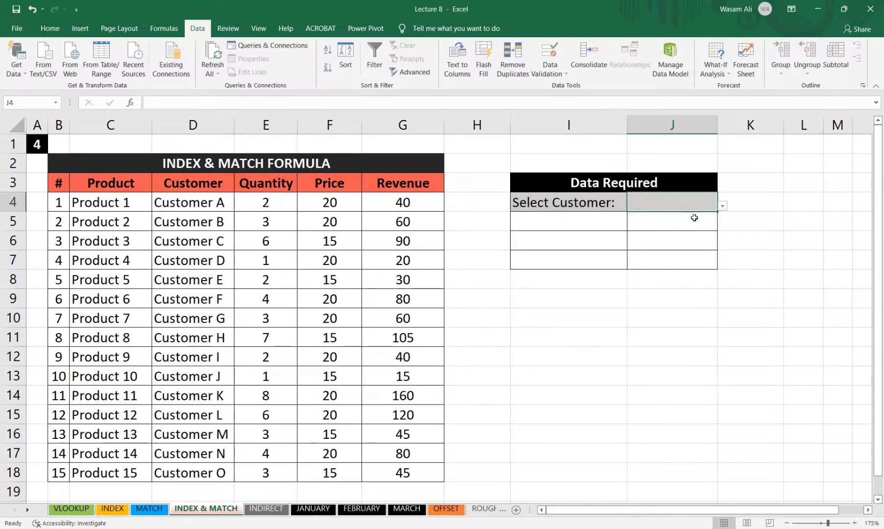
click(723, 206)
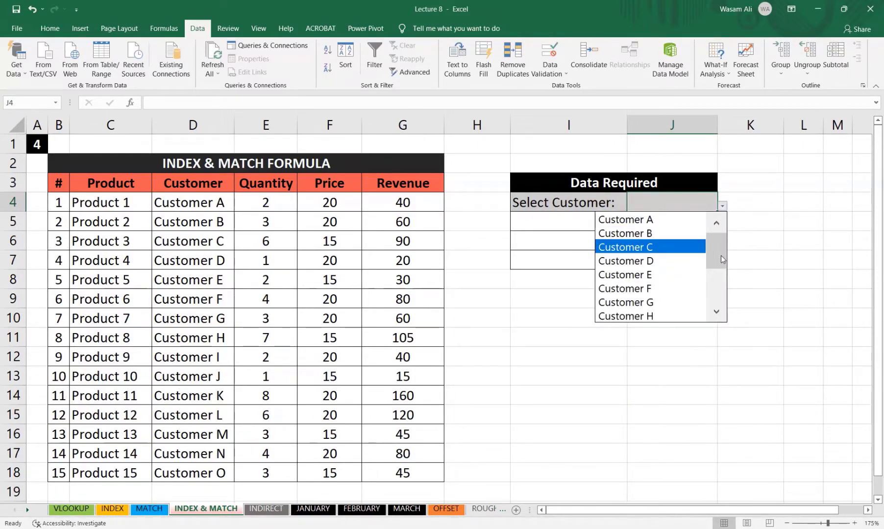
click(720, 304)
key(Escape)
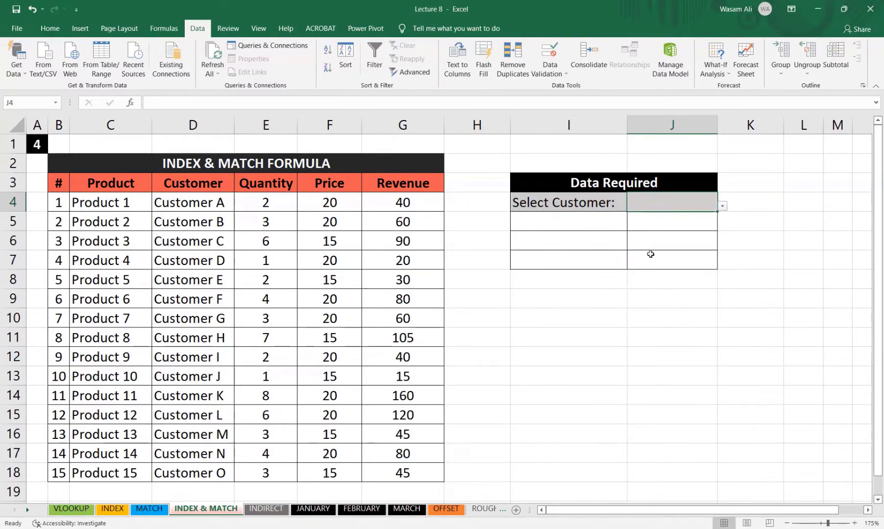
Step: Examine the table ranges D4:G18 and C4:G18, comparing the Product column's position with the Customer column used for the lookup
click(657, 227)
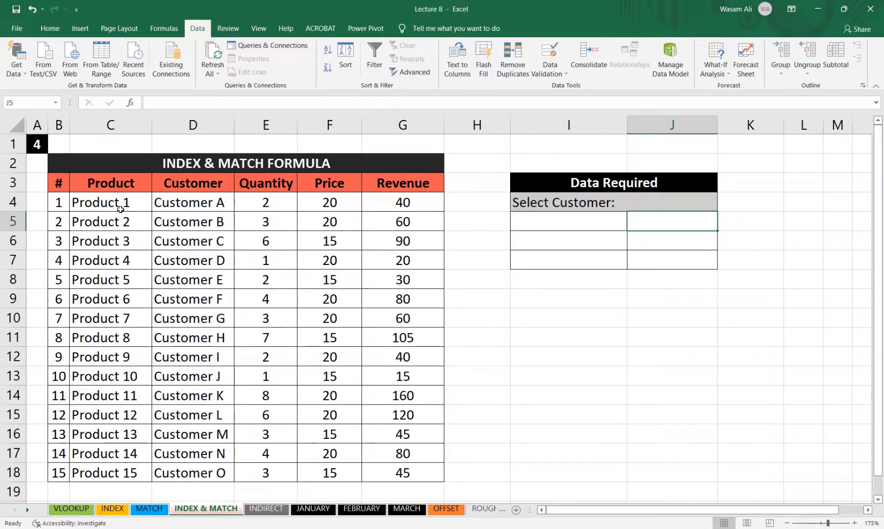
drag(187, 196, 428, 466)
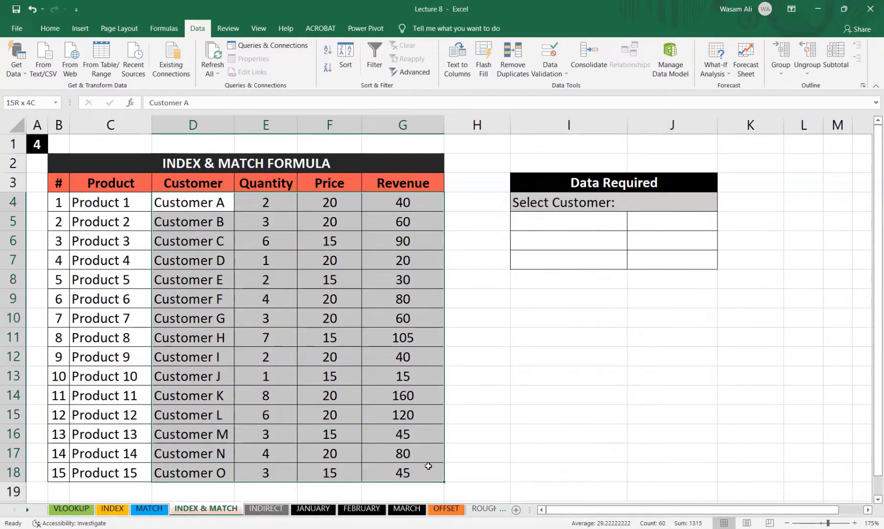
click(656, 197)
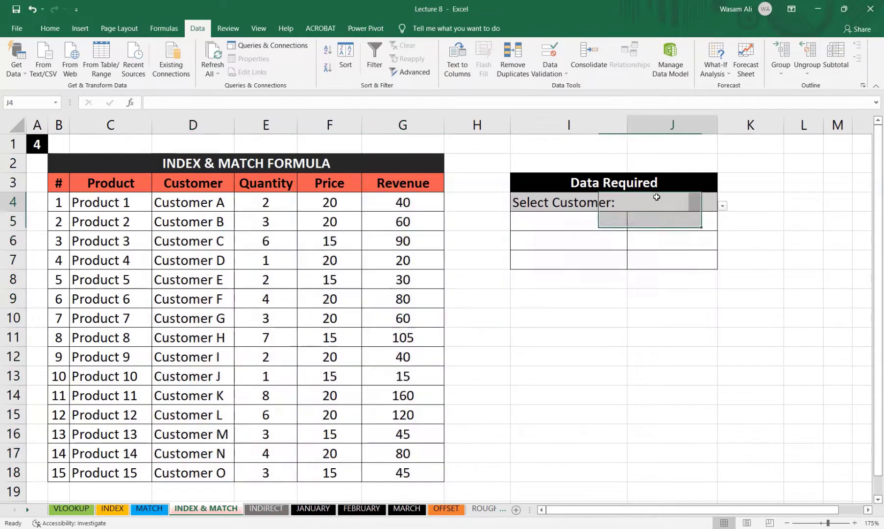
drag(186, 204, 404, 469)
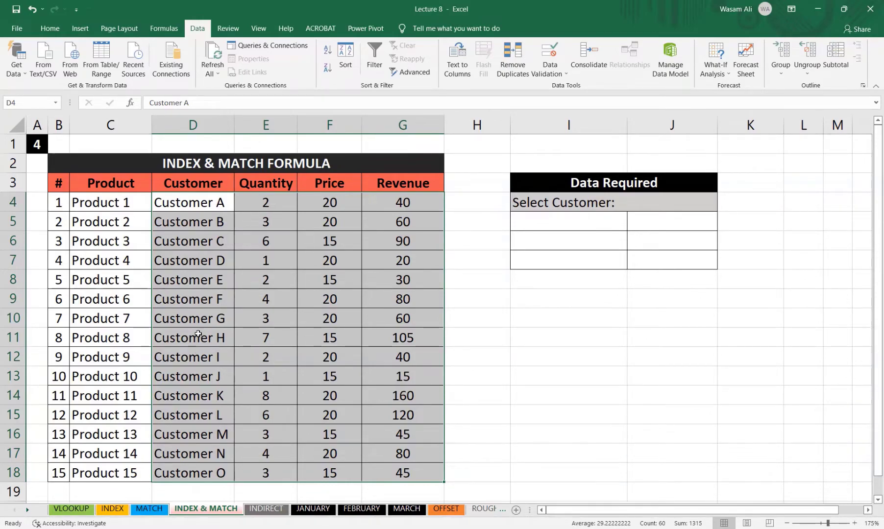
drag(100, 201, 397, 474)
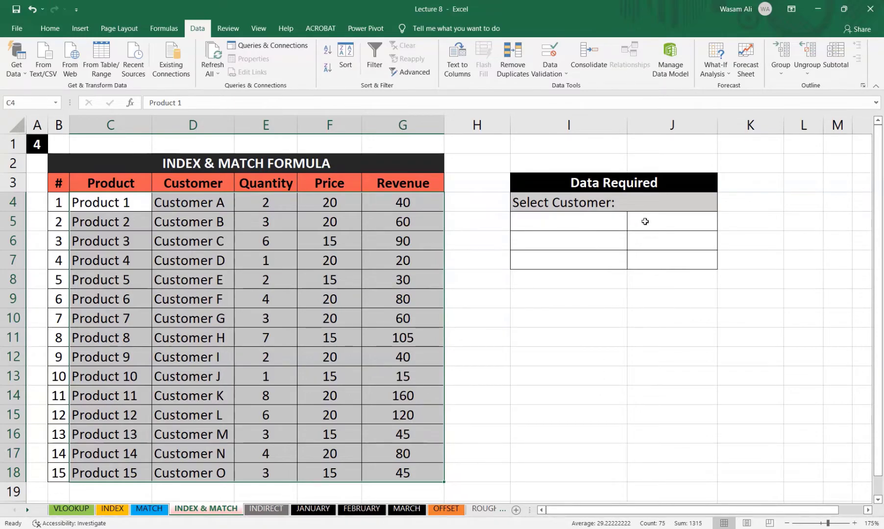
click(185, 201)
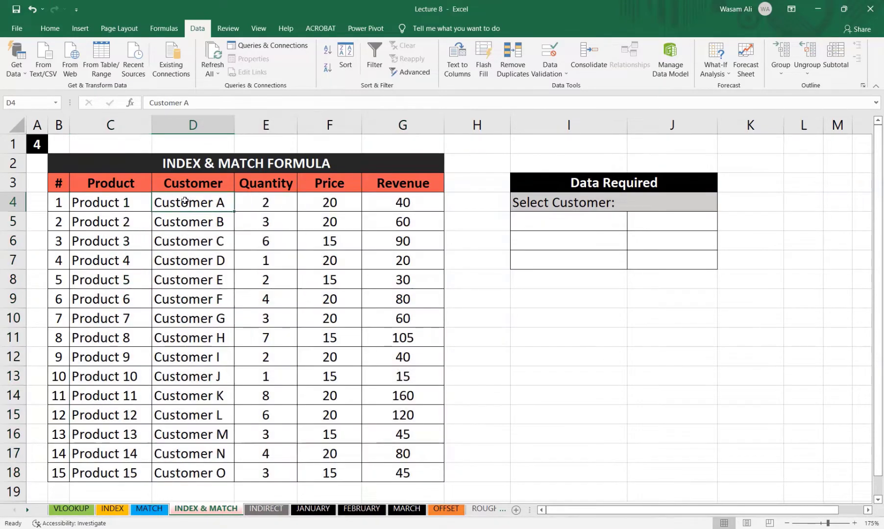
click(142, 196)
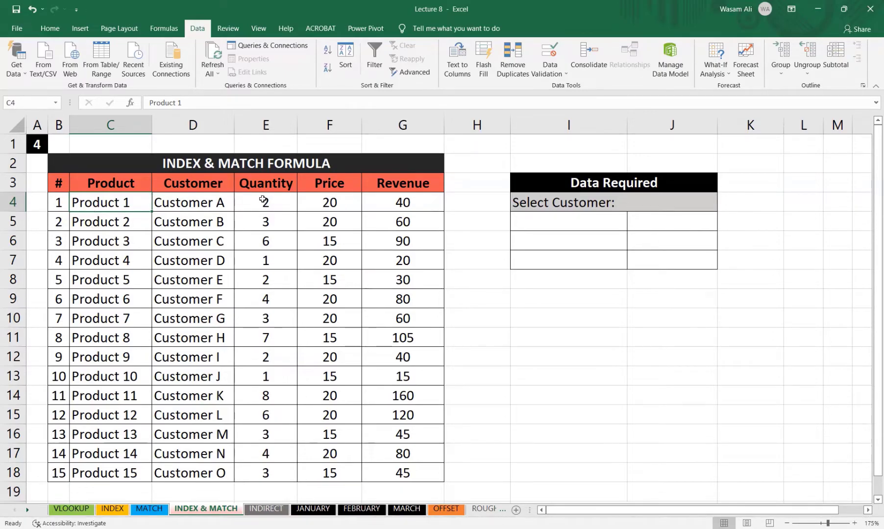
drag(476, 163, 461, 397)
scroll(482, 375, up, 2)
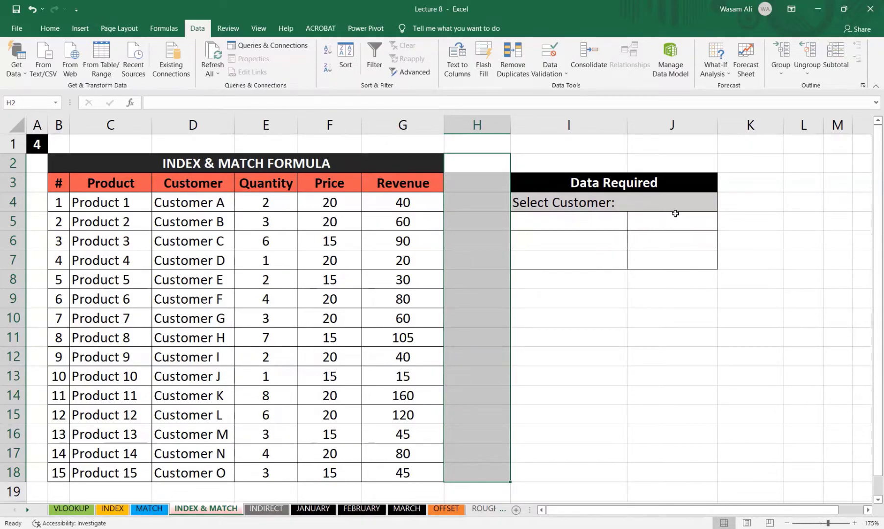
click(678, 219)
click(238, 306)
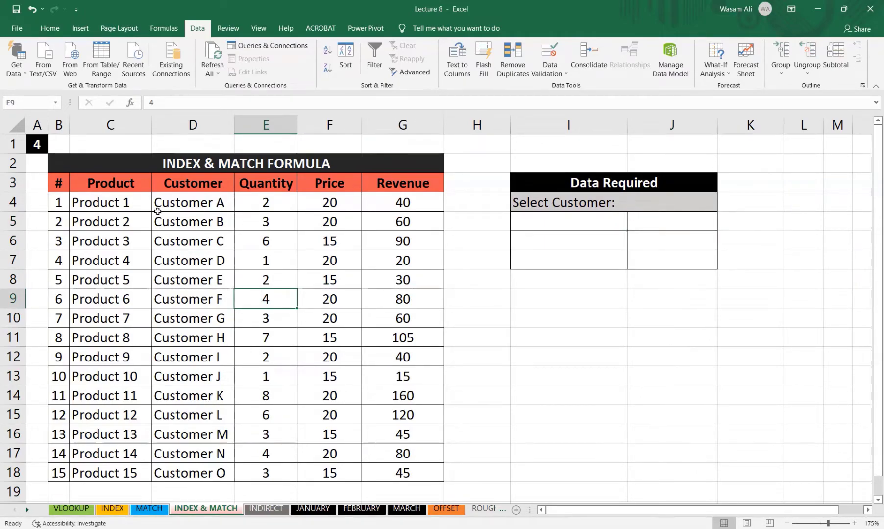
click(182, 202)
drag(185, 204, 515, 474)
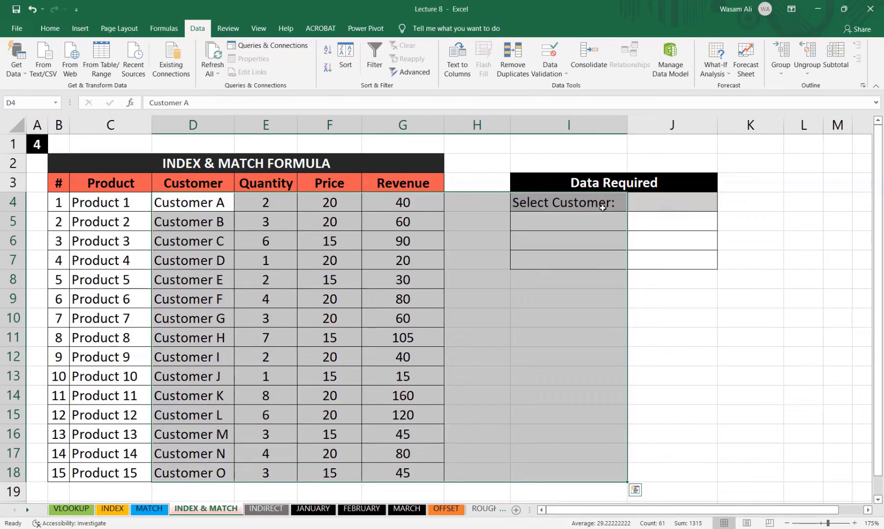
Step: Choose Customer F from the drop-down list in the Select Customer cell J4
click(657, 204)
click(723, 207)
click(661, 289)
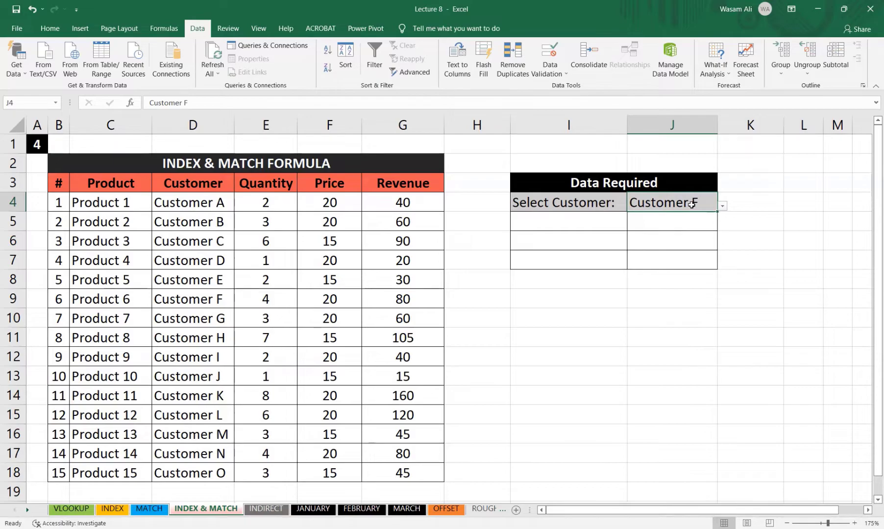
drag(210, 203, 374, 466)
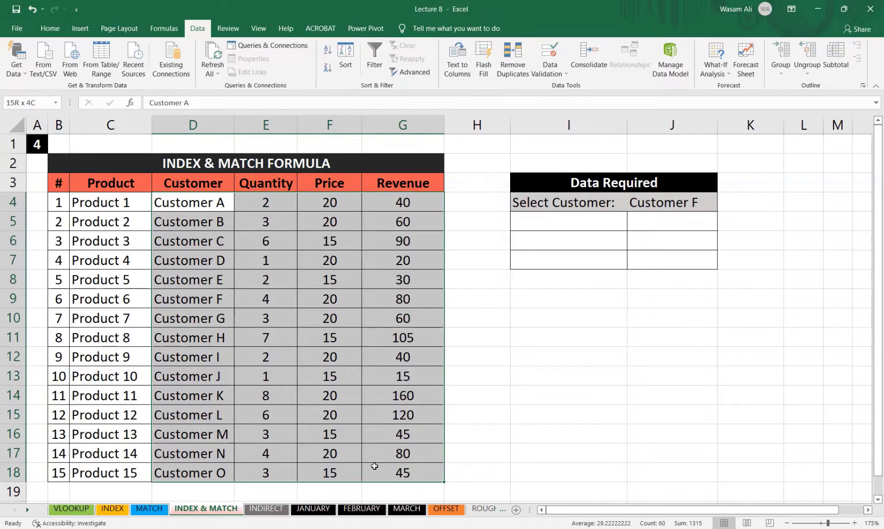
drag(374, 466, 102, 425)
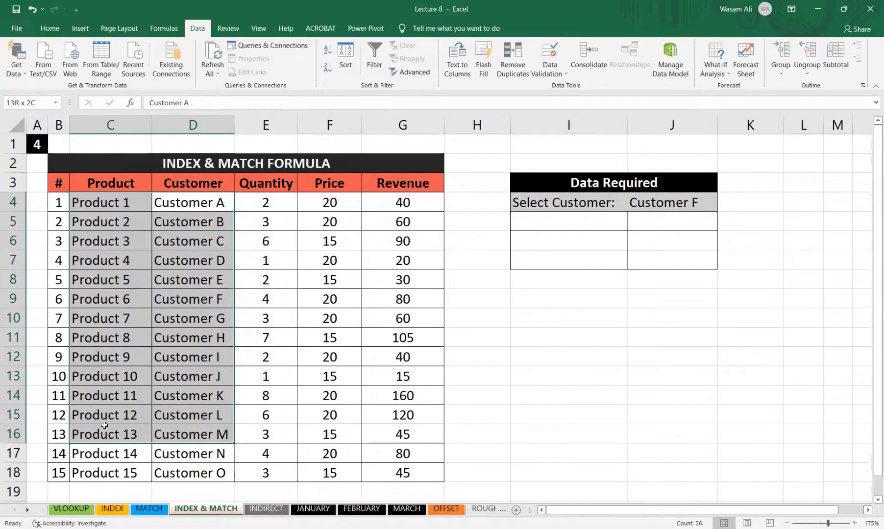
click(335, 390)
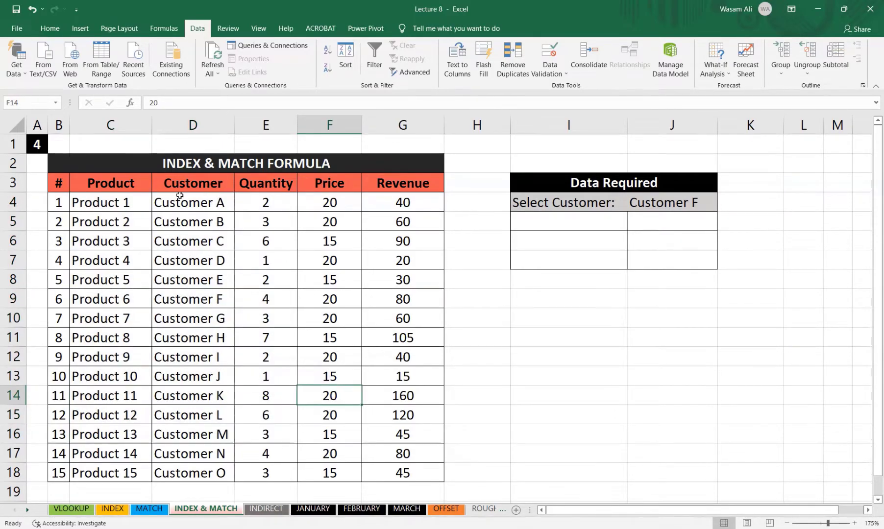
click(253, 263)
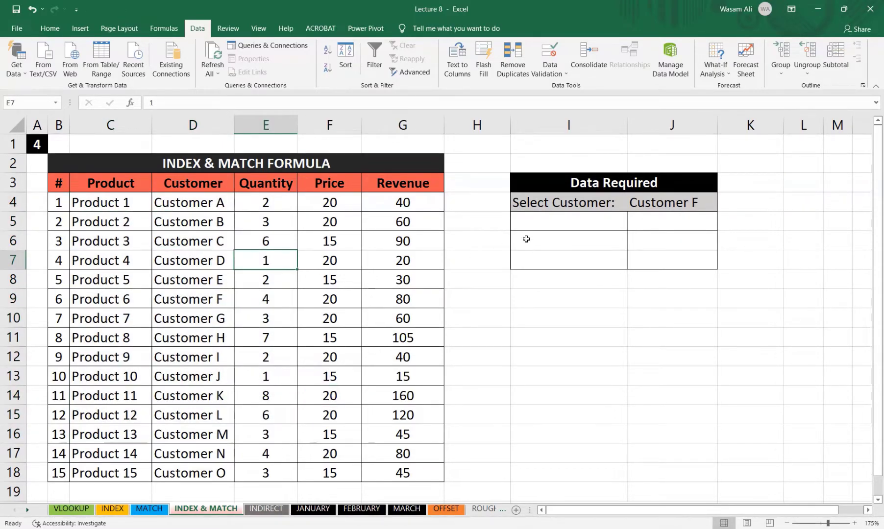
click(647, 209)
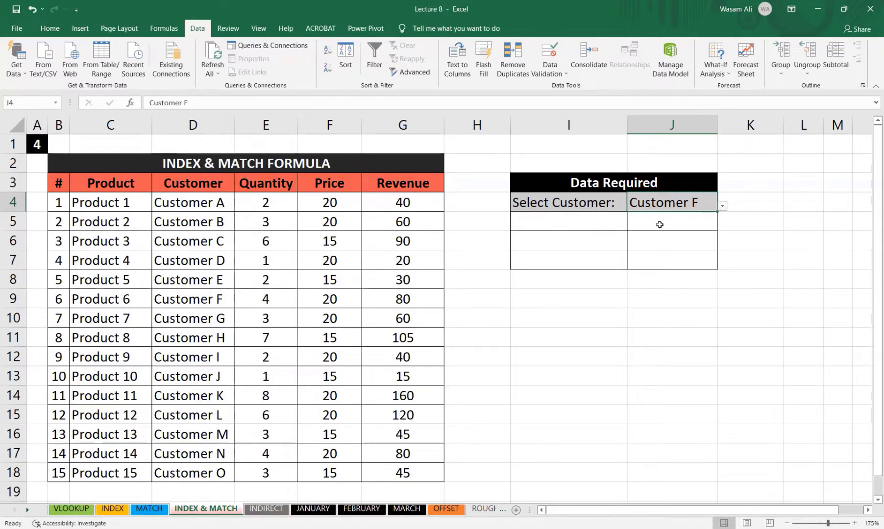
Step: Add a drop-down list to cell I5 sourced from the table headers, =$C$3:$G$3
click(563, 223)
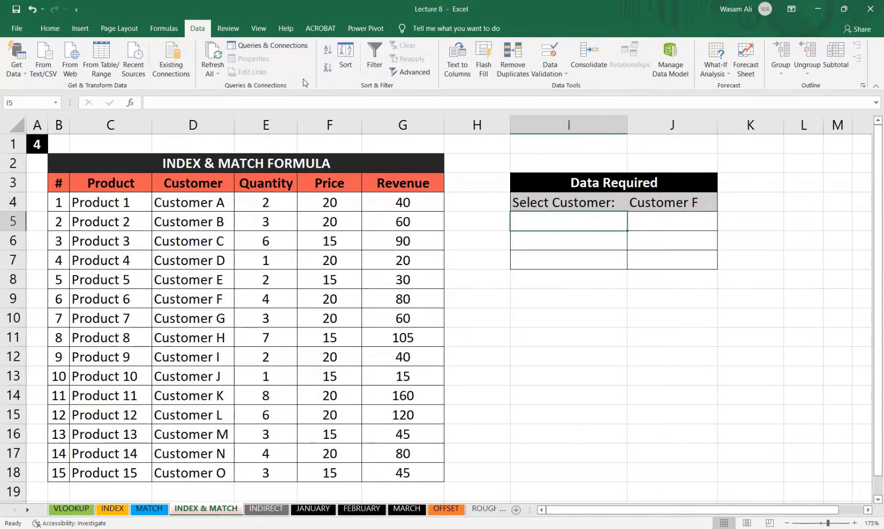
click(550, 53)
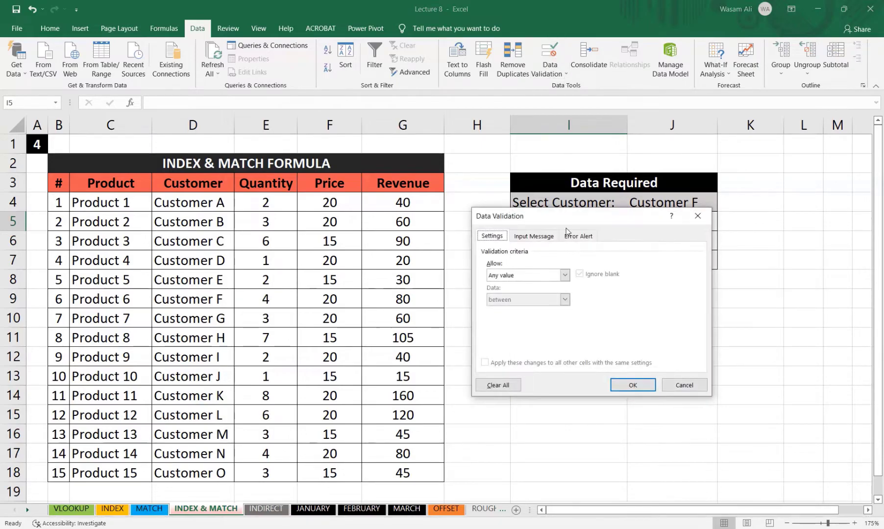
click(564, 275)
click(510, 309)
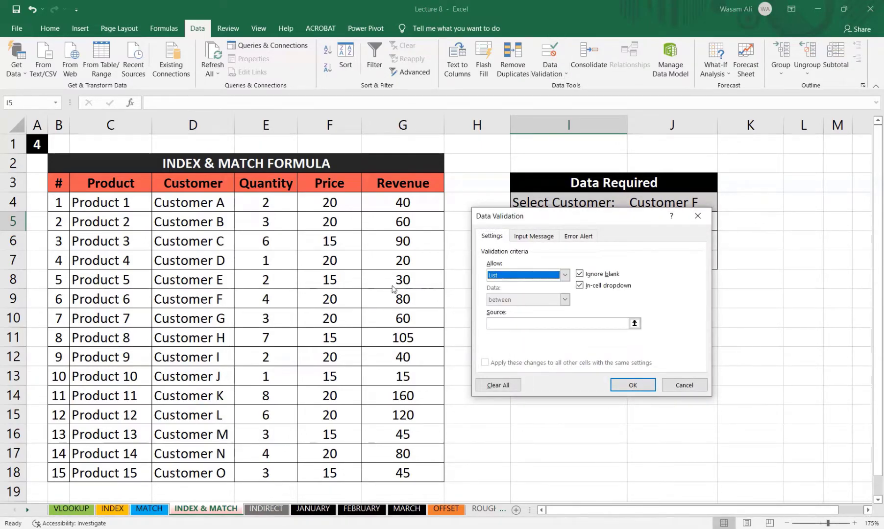
click(559, 324)
click(145, 190)
drag(145, 190, 438, 190)
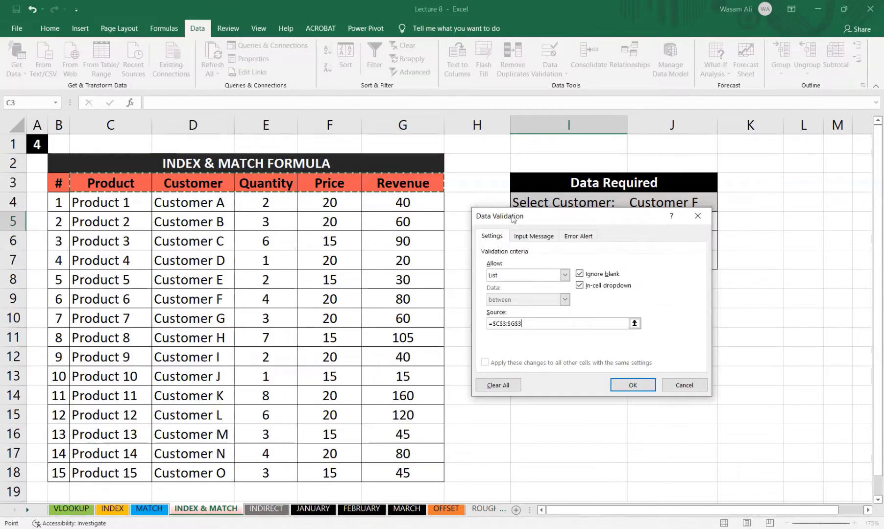
click(630, 386)
Step: Fill the header drop-down list from I5 down into cells I6 and I7
click(567, 239)
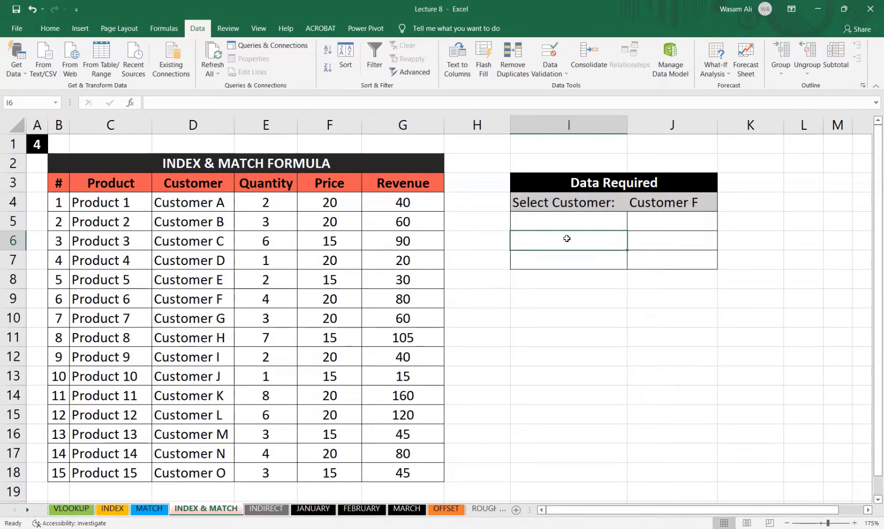
key(ctrl+d)
key(Down)
key(ctrl+d)
Step: Try the drop-down in I5 with Customer and settle on Product as the first required field
click(617, 227)
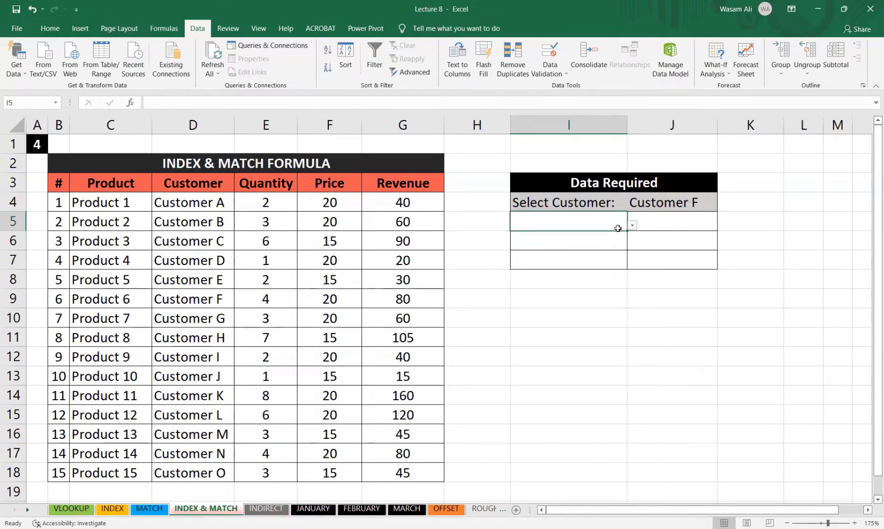
click(632, 225)
click(586, 252)
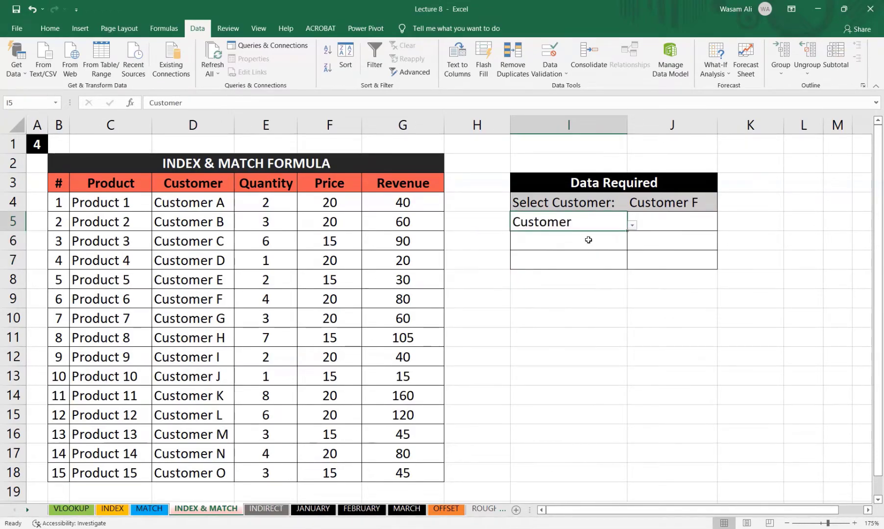
click(633, 226)
double_click(610, 234)
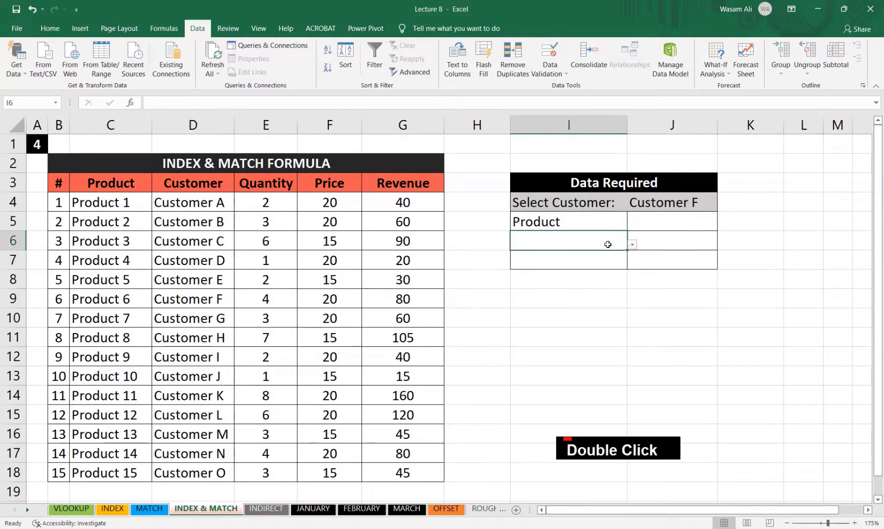
Step: Choose Price in I6 and Quantity in I7 from their drop-down lists
click(632, 245)
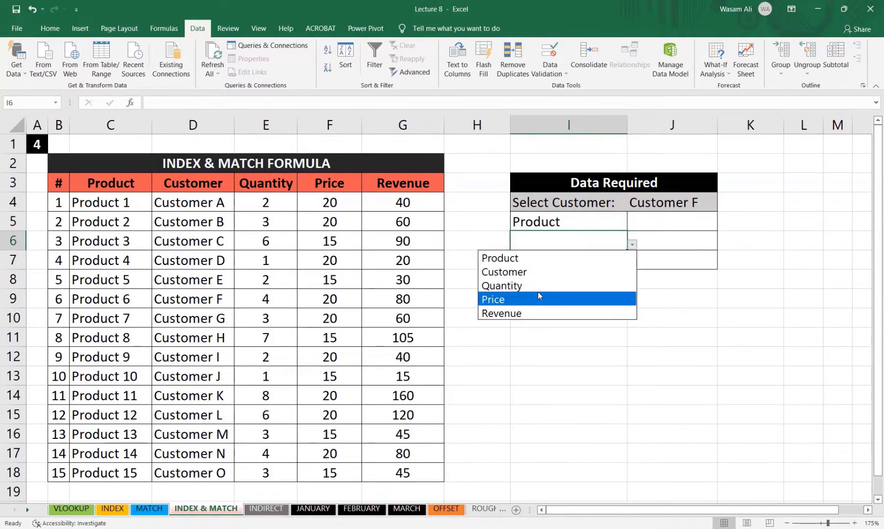
click(538, 298)
click(570, 260)
click(633, 264)
click(564, 305)
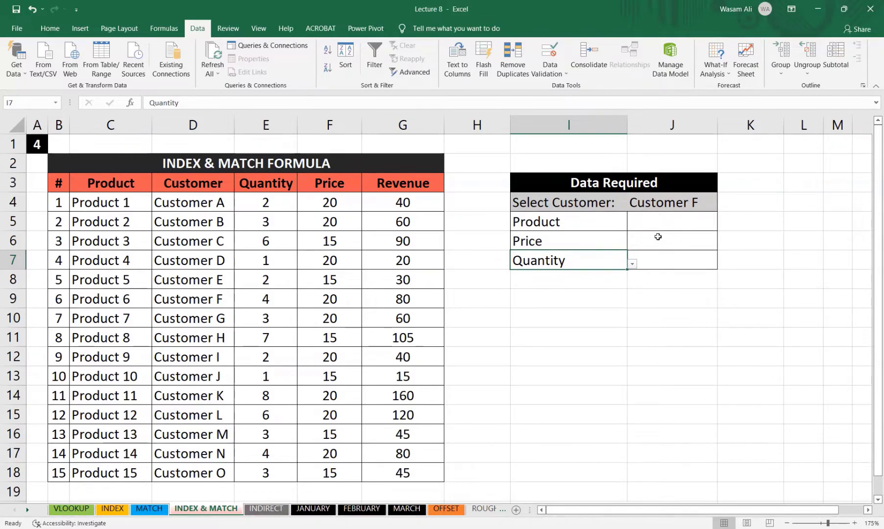
Step: Start an INDEX formula in J5 beside Product, using the table data C4:G18 as its array
click(655, 228)
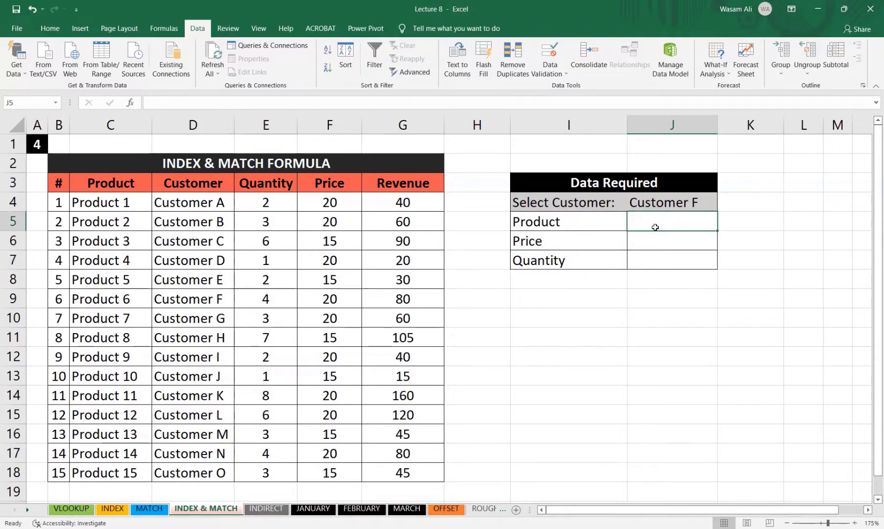
text(=index)
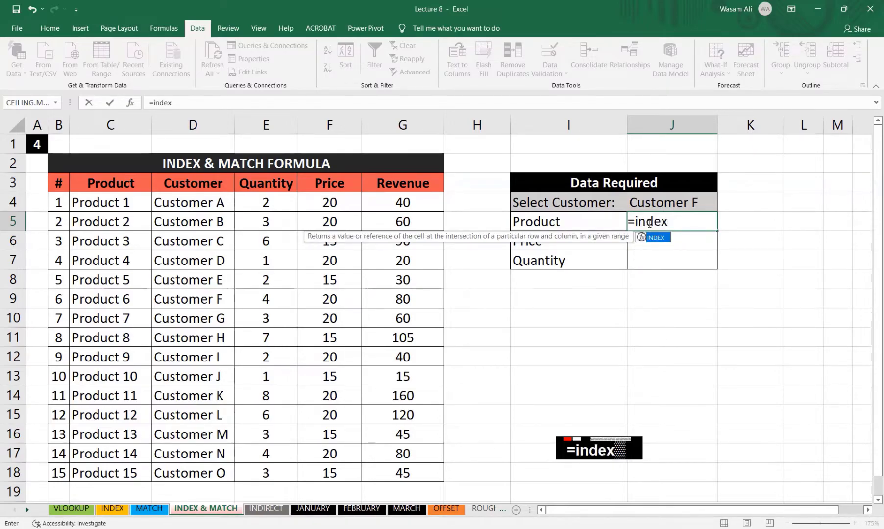
text(()
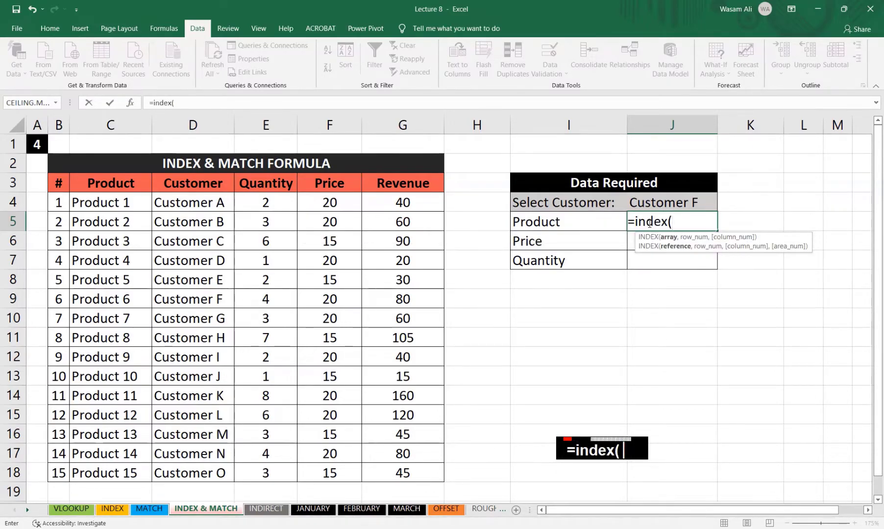
drag(98, 202, 397, 479)
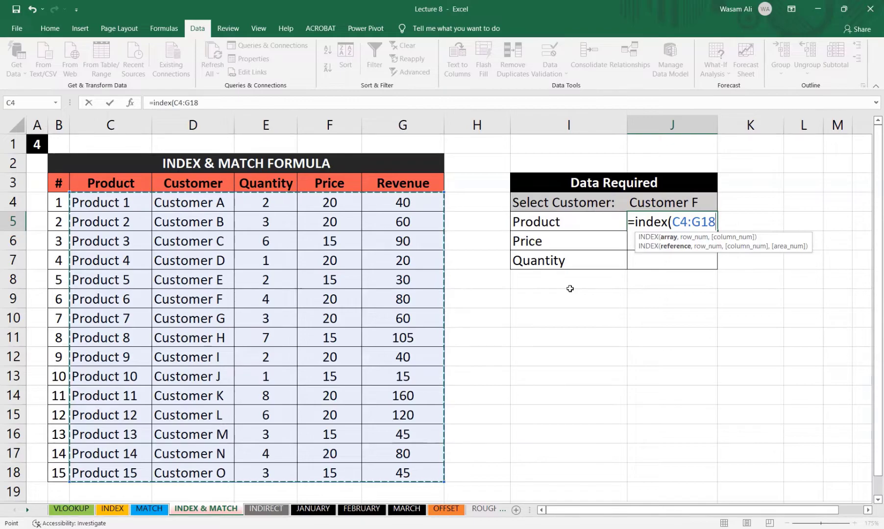
text(,)
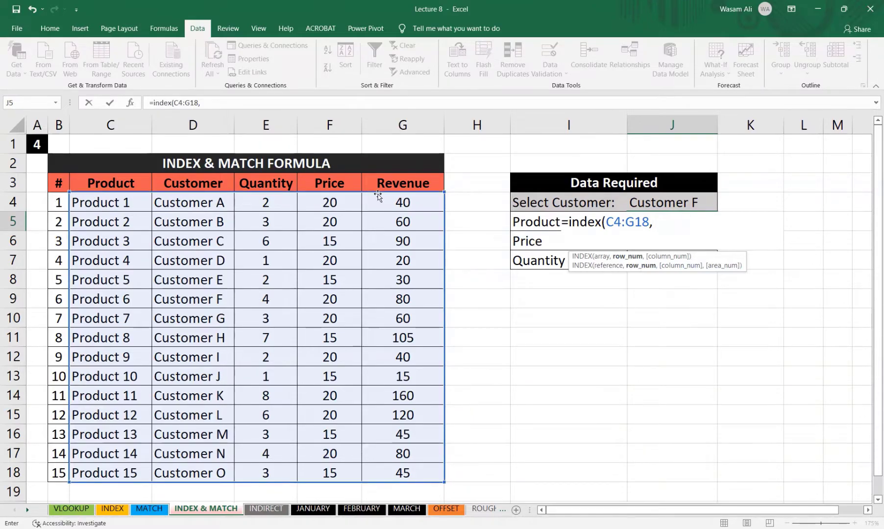
Step: Supply the INDEX formula's row number with match(J4,D4:D18,0) to locate the selected customer
text(match)
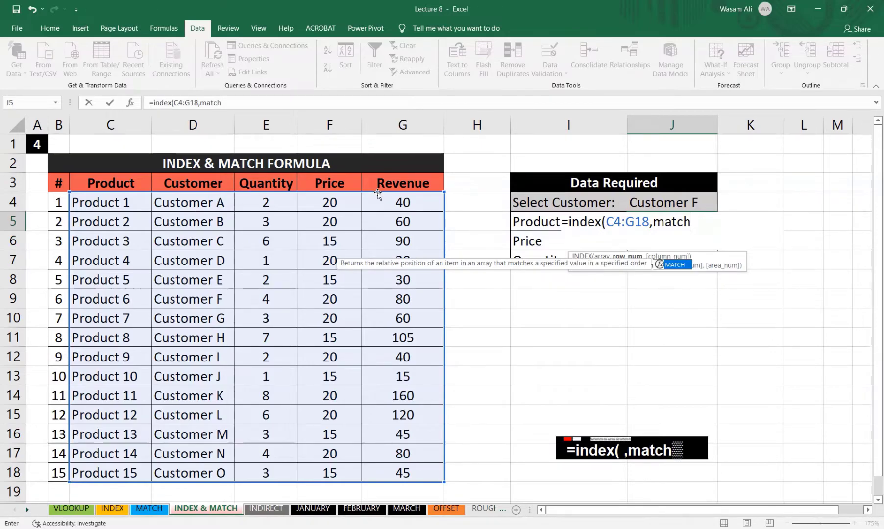
text(()
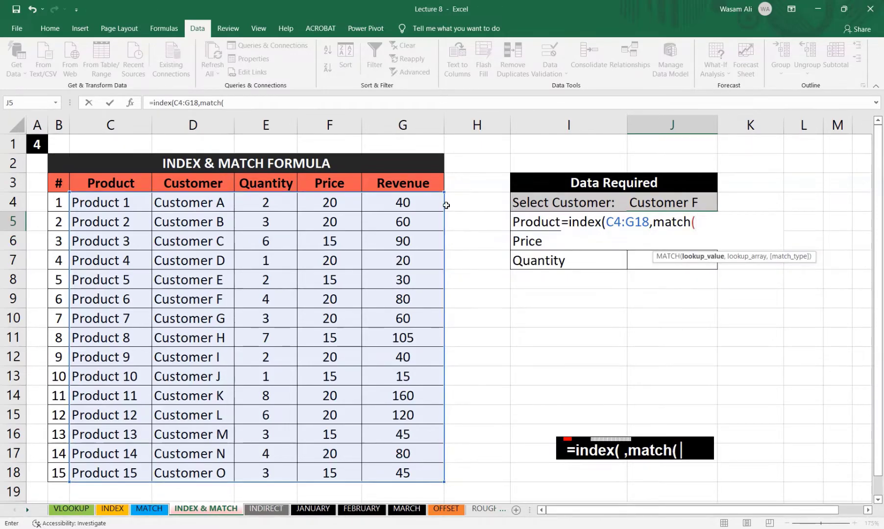
click(679, 201)
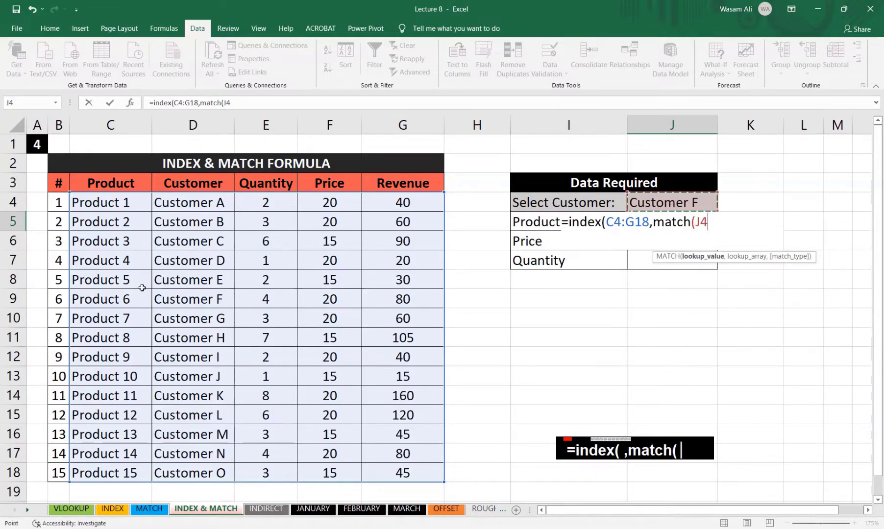
text(,)
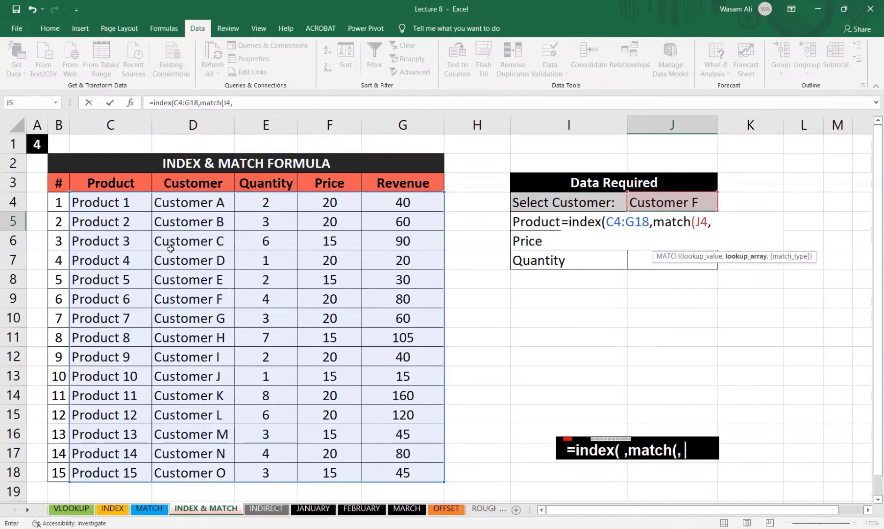
drag(200, 205, 205, 473)
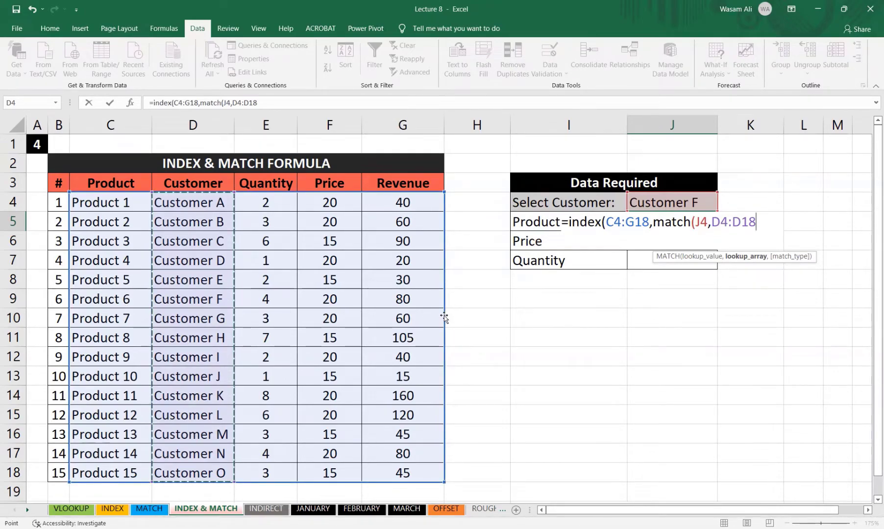
text(,)
double_click(793, 274)
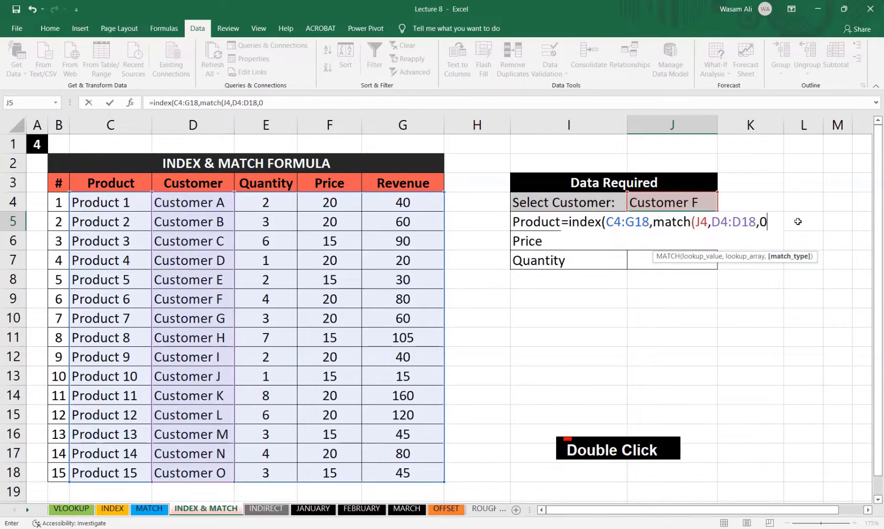
text(),)
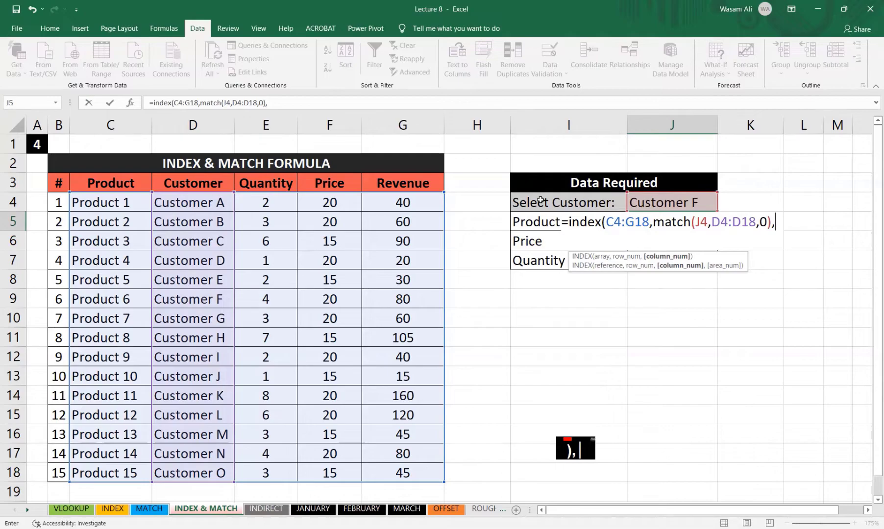
Step: Supply the INDEX formula's column number with match(I5,C3:G3,0) and complete the formula in J5
text(match)
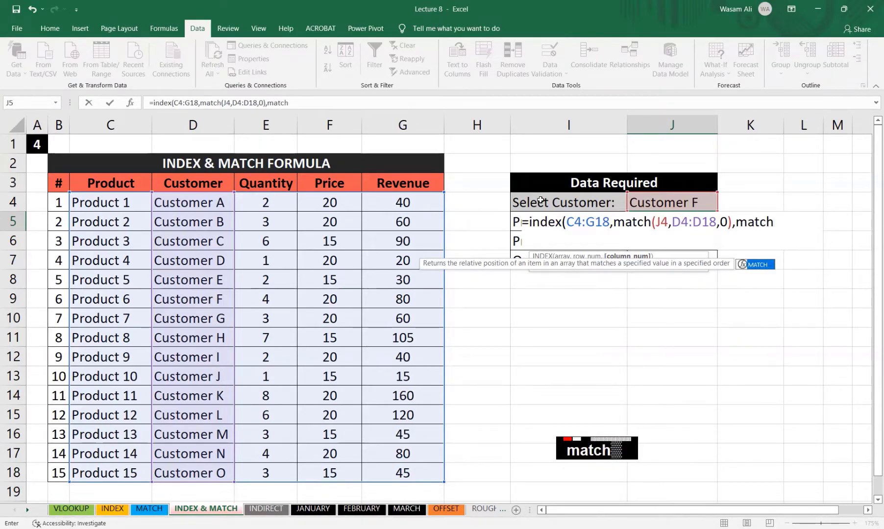
text(()
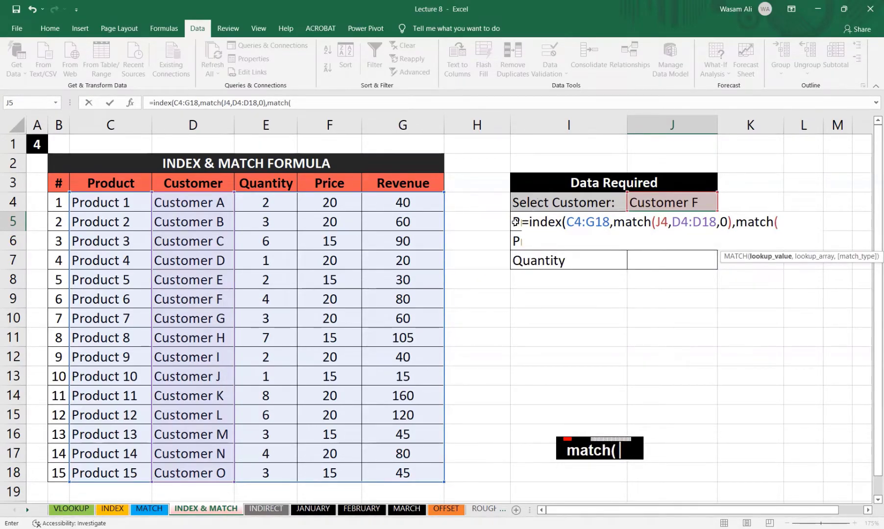
click(515, 223)
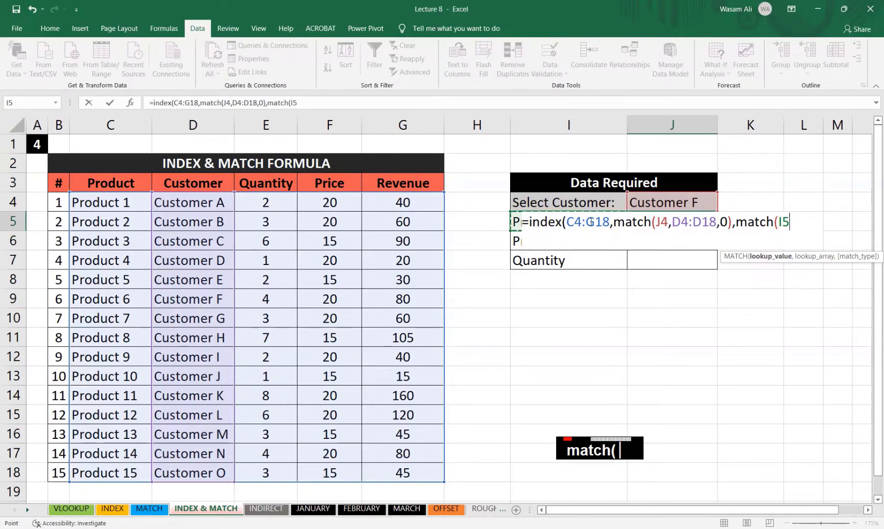
text(,)
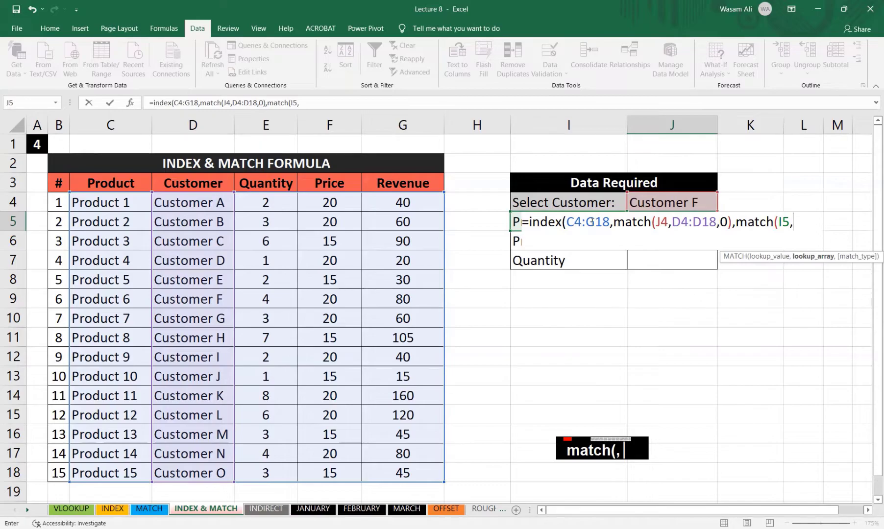
drag(210, 183, 395, 181)
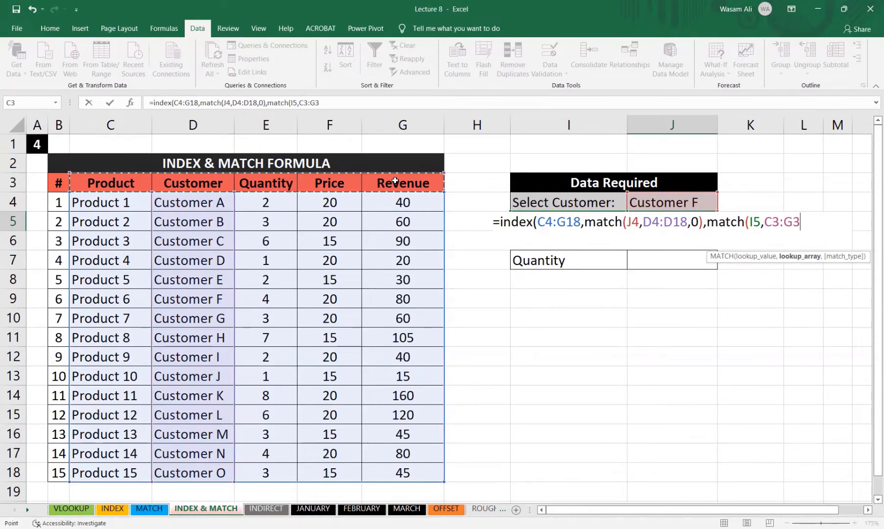
text(,)
double_click(834, 275)
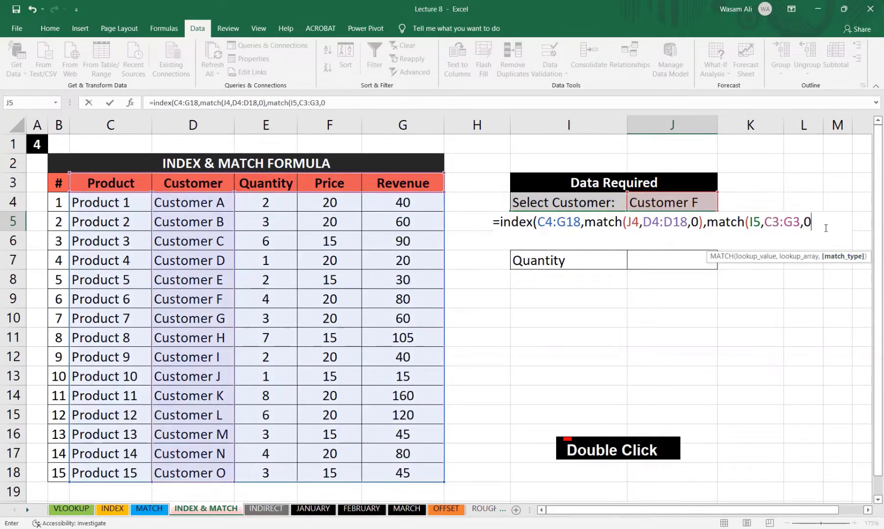
text())
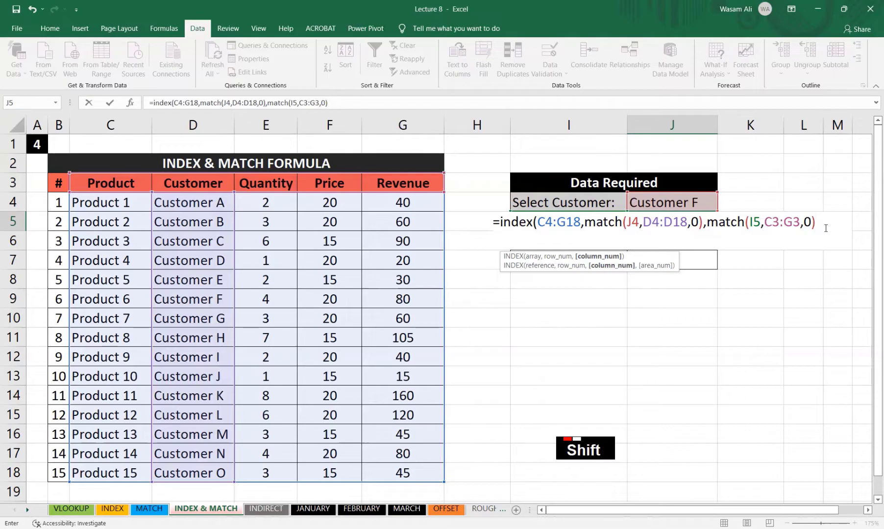
text())
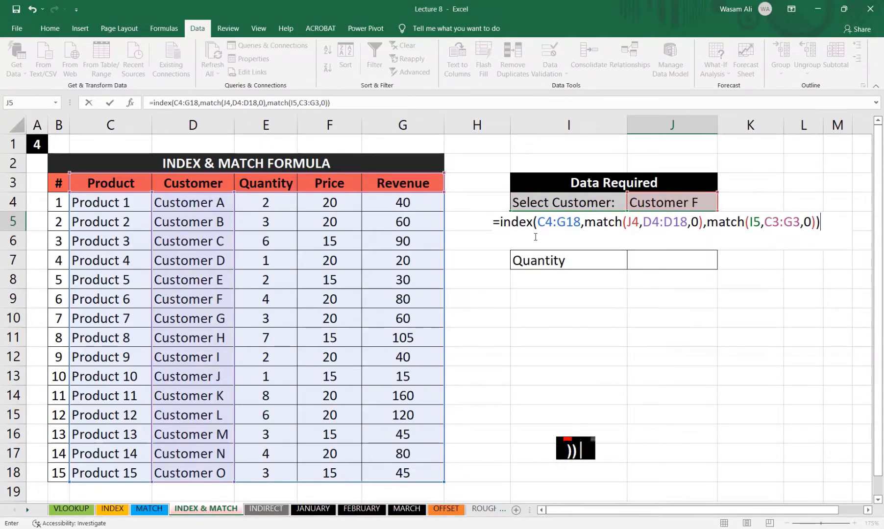
key(Return)
key(Up)
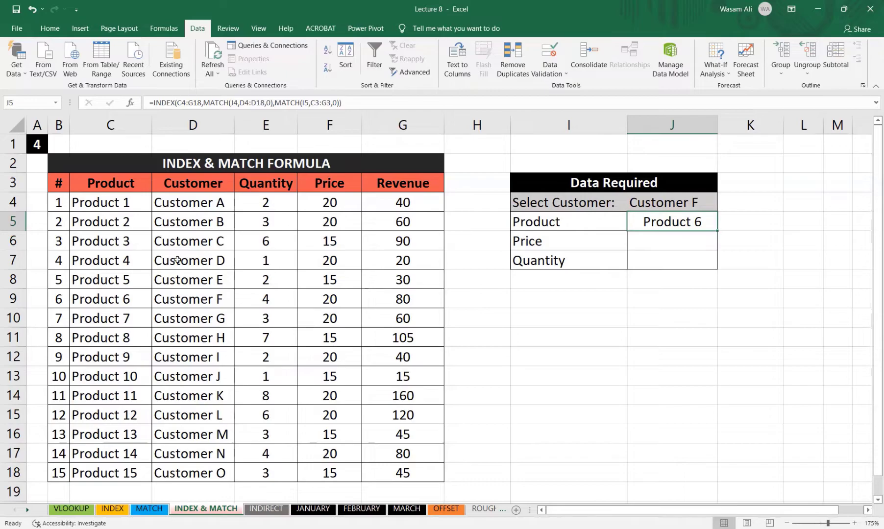
Step: Check the product returned in J5 against Customer F's row in the table
click(194, 298)
click(113, 297)
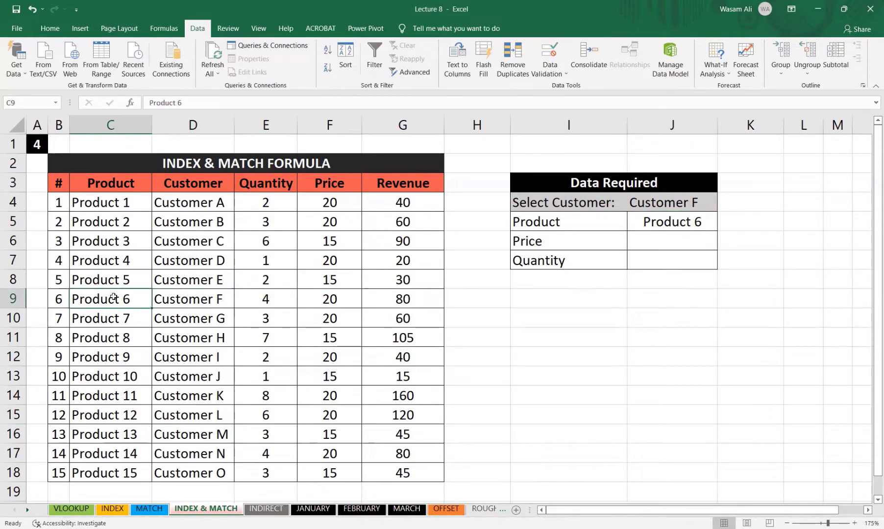
click(647, 223)
Step: Test the J5 formula by choosing Customer G in J4 and Price as the required field in I5
click(706, 203)
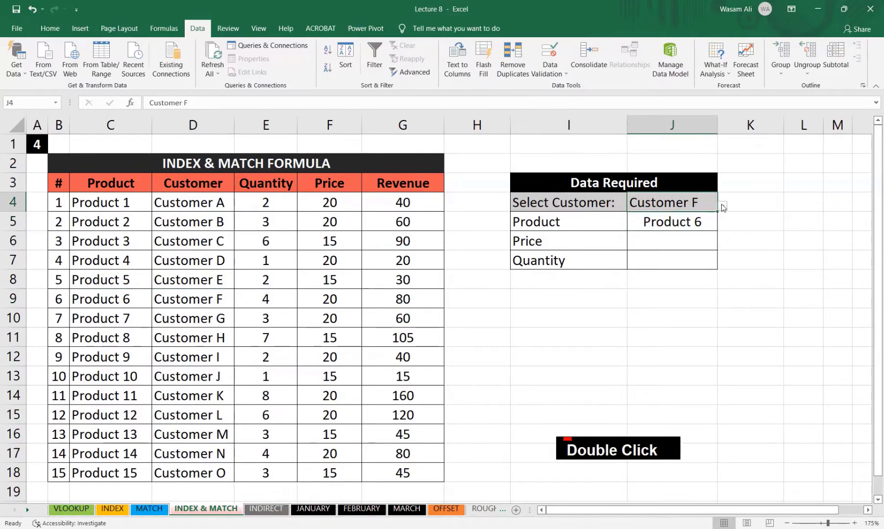
click(723, 206)
click(673, 233)
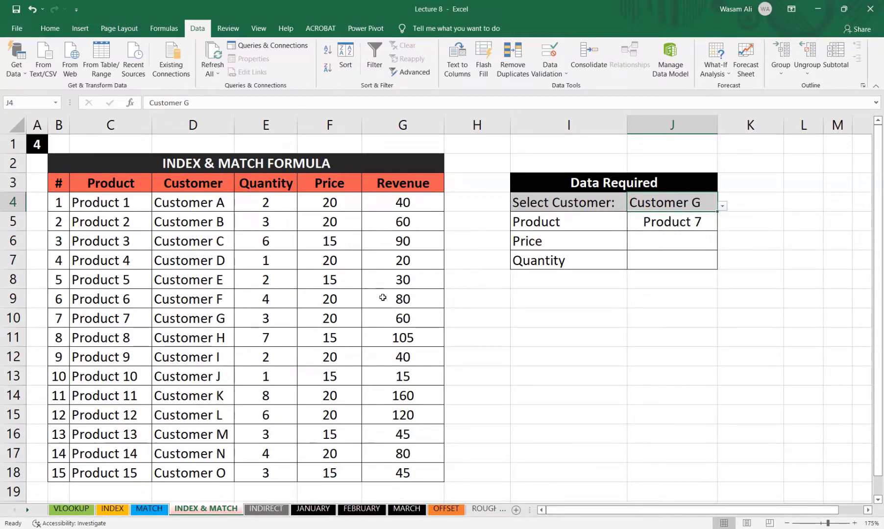
click(621, 221)
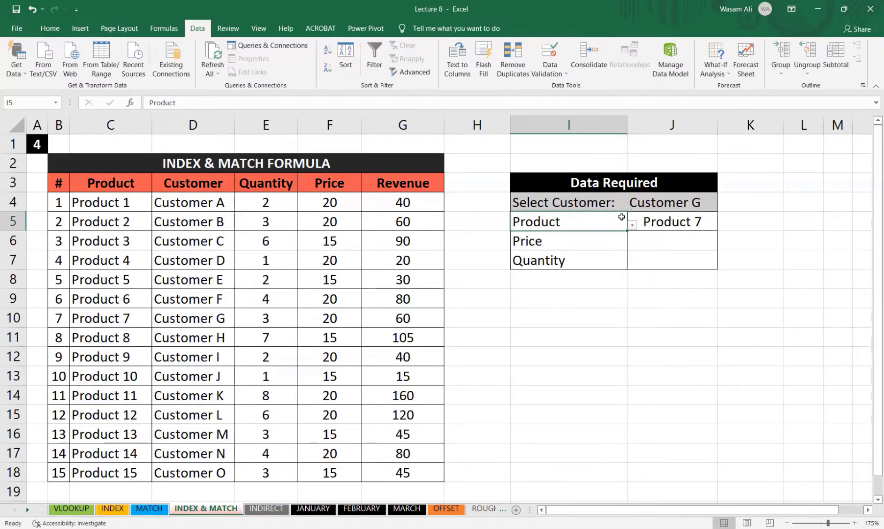
click(632, 225)
click(521, 279)
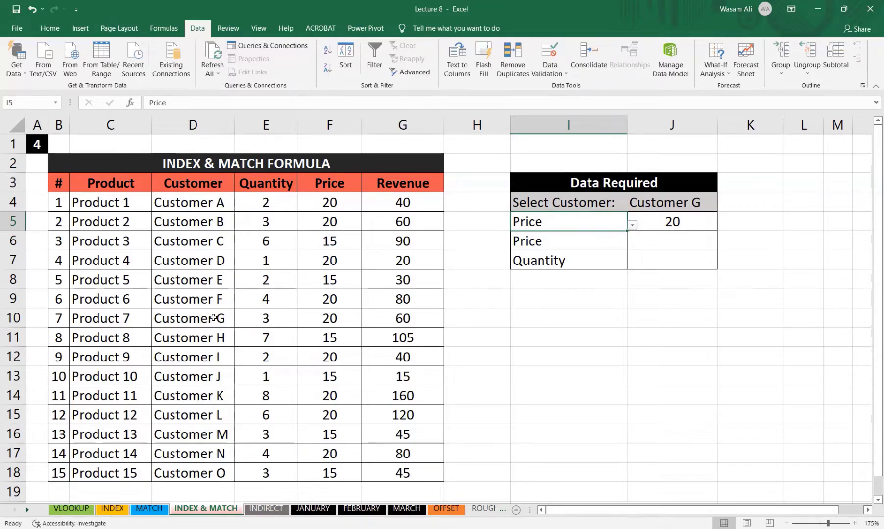
click(649, 219)
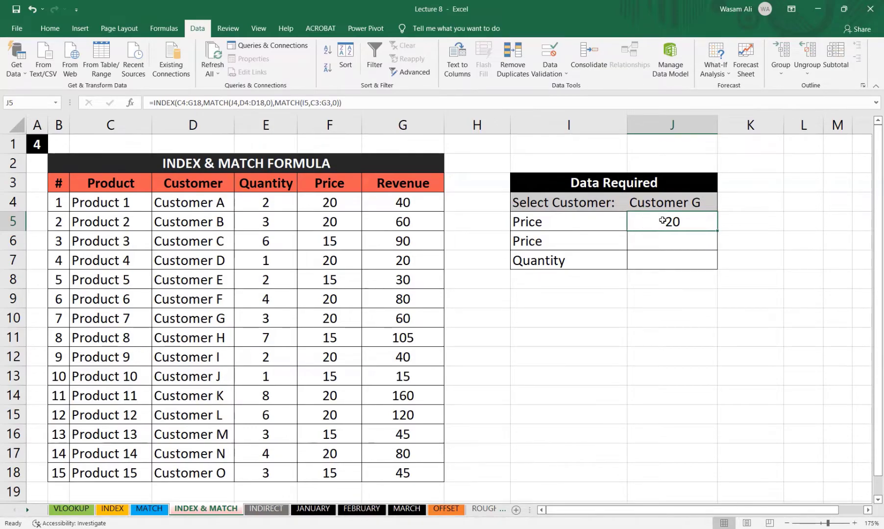
Step: Choose Customer K as the selected customer in J4
click(694, 203)
click(723, 206)
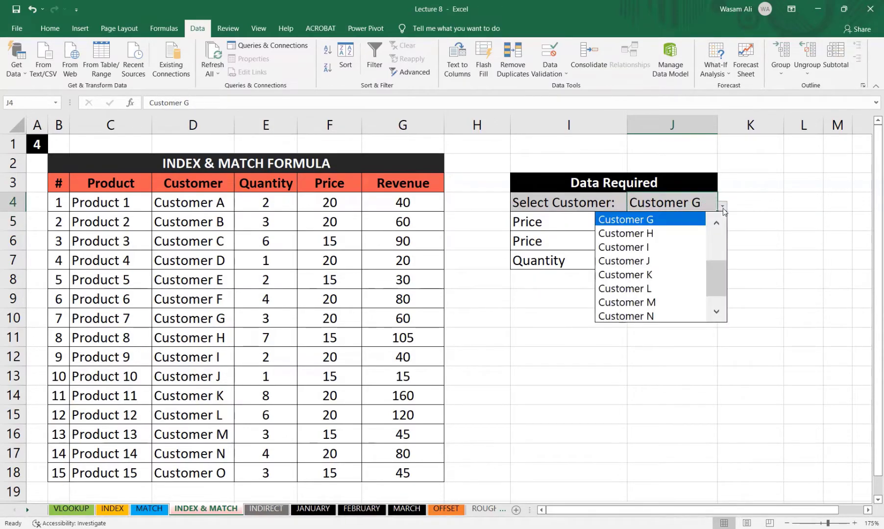
scroll(719, 263, up, 2)
scroll(719, 252, down, 1)
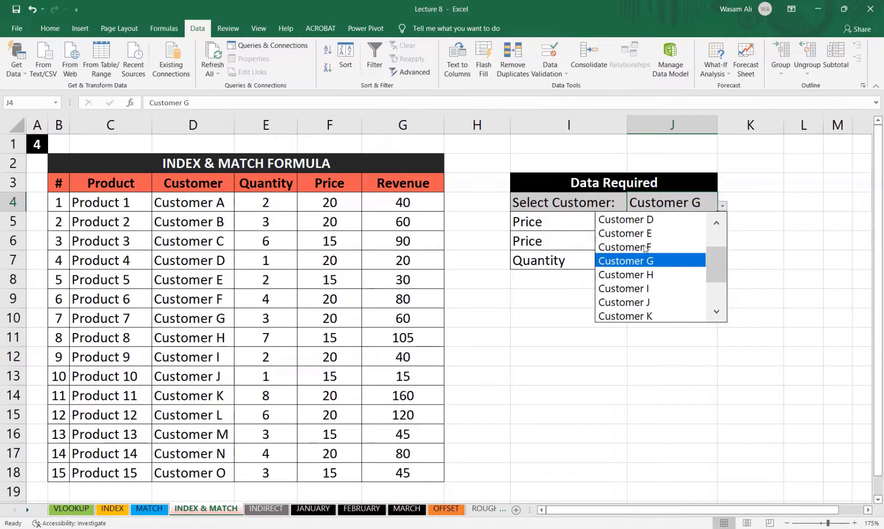
click(633, 316)
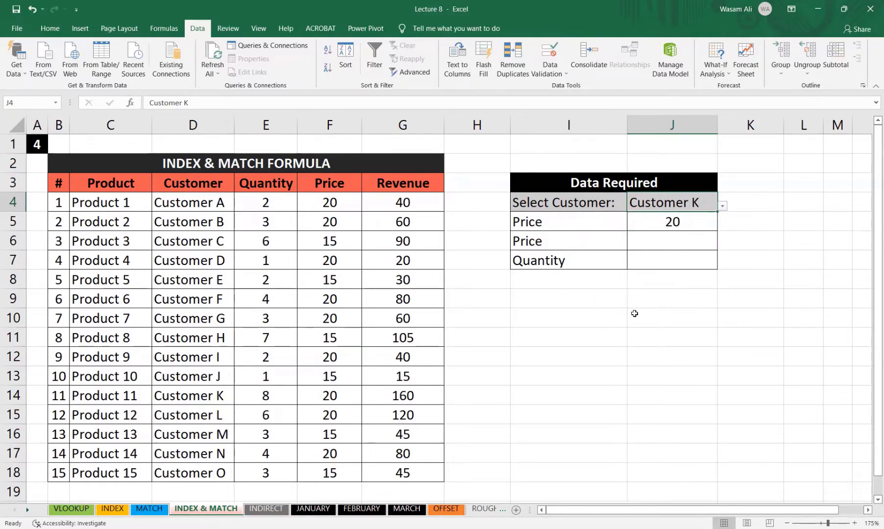
Step: Try Customer as the required field in I5 and check J5, restoring Product as the field
click(599, 224)
click(632, 225)
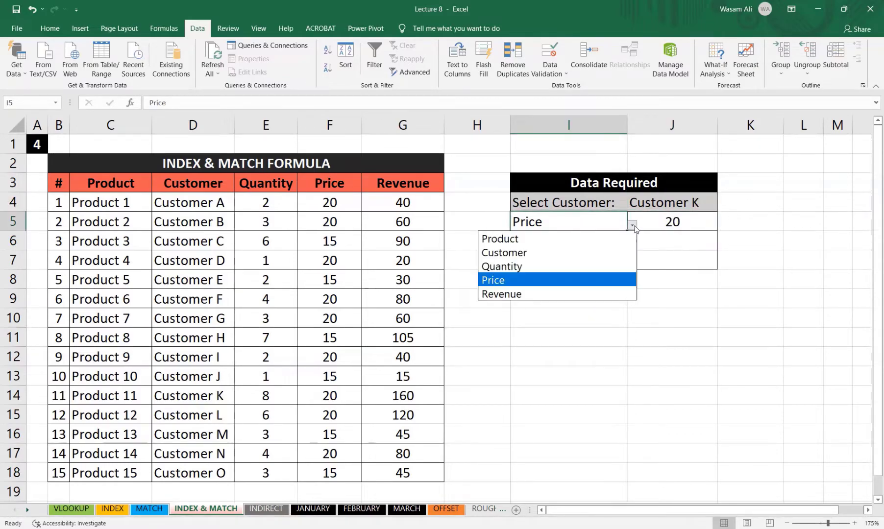
click(514, 254)
click(671, 221)
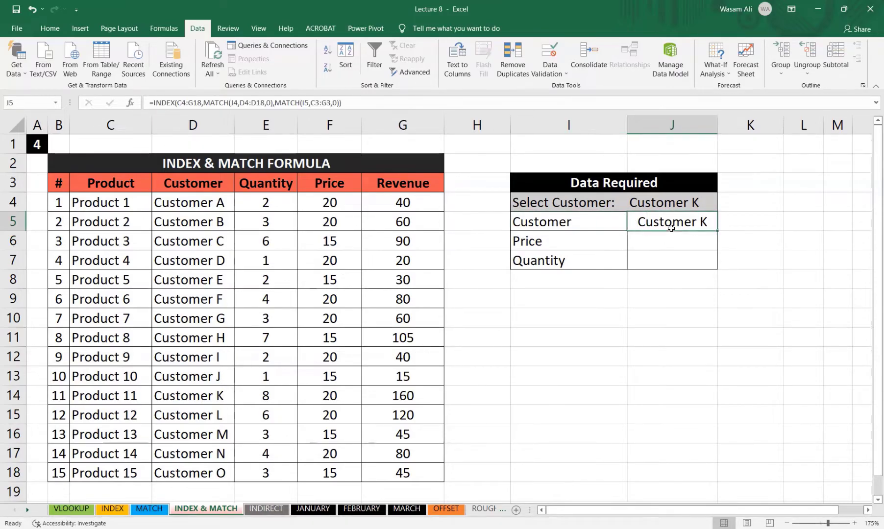
Step: Try filling the J5 formula down into J6 beside Price, and clear J6 again
click(673, 235)
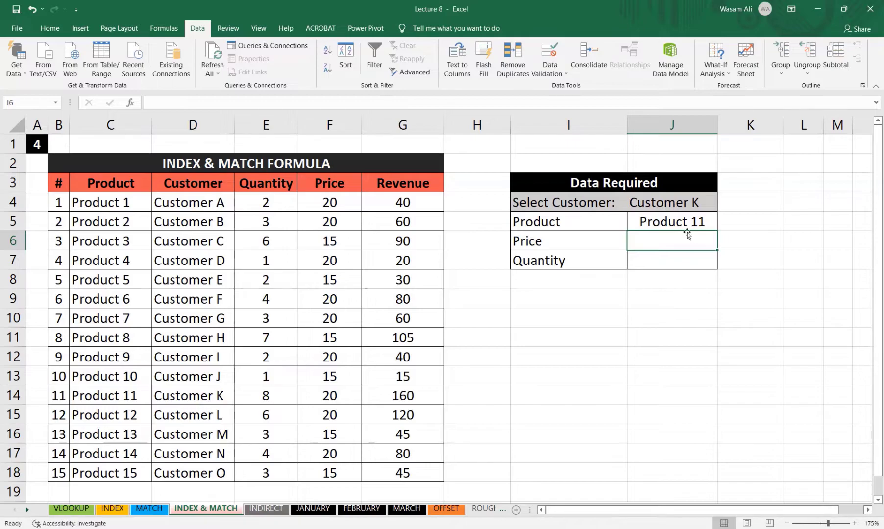
key(ctrl+d)
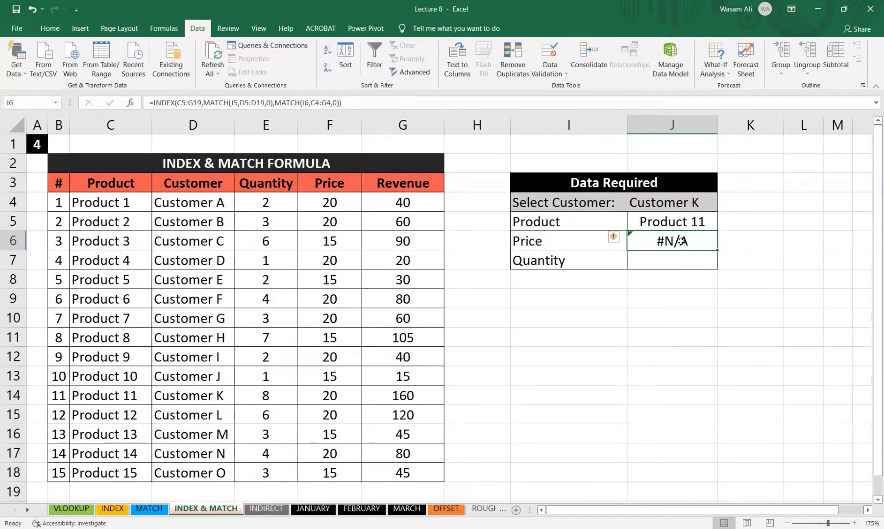
key(Delete)
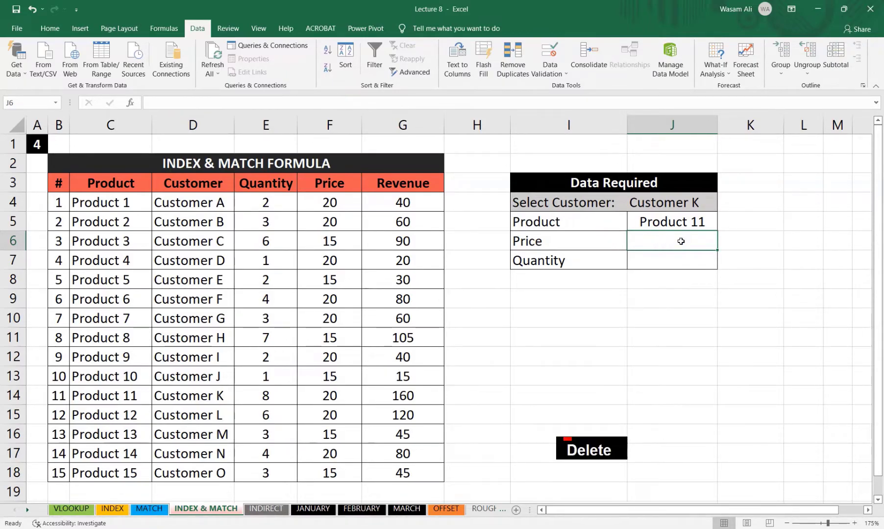
Step: Edit the J5 formula and make the INDEX array absolute as $C$4:$G$18
key(Up)
key(F2)
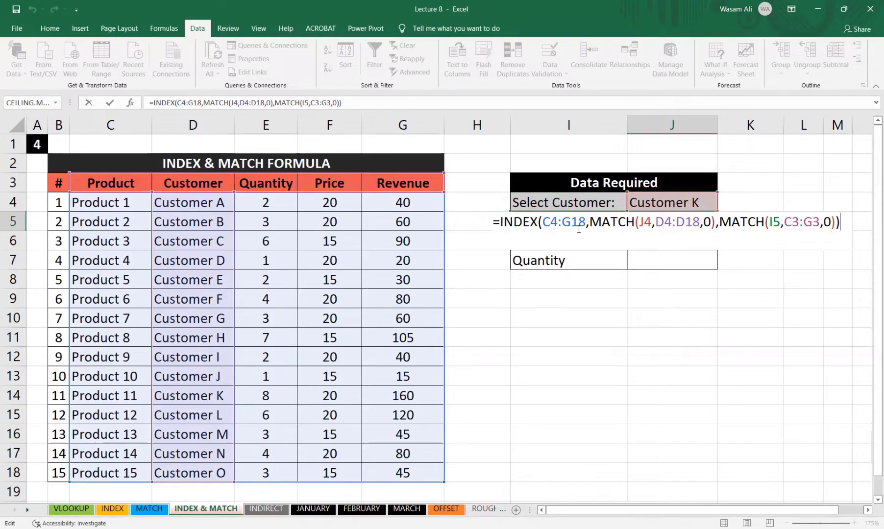
double_click(177, 104)
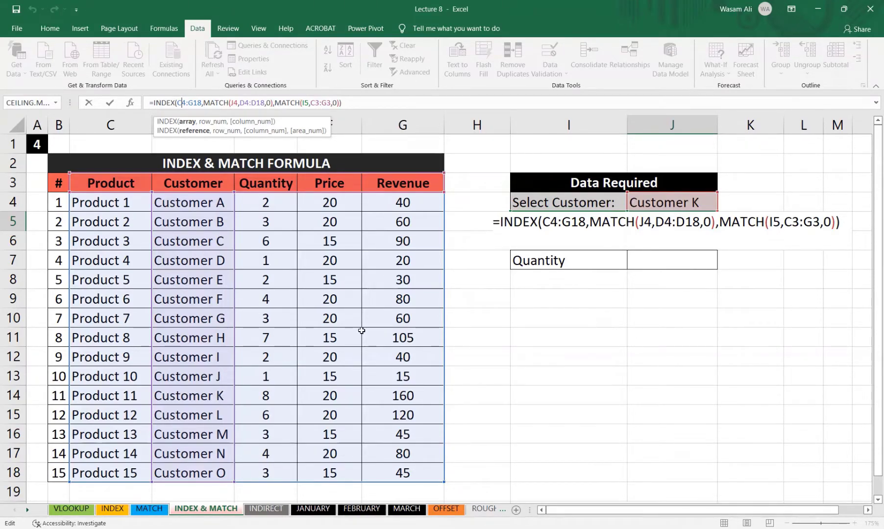
key(F4)
key(Right)
key(Right)
key(Right)
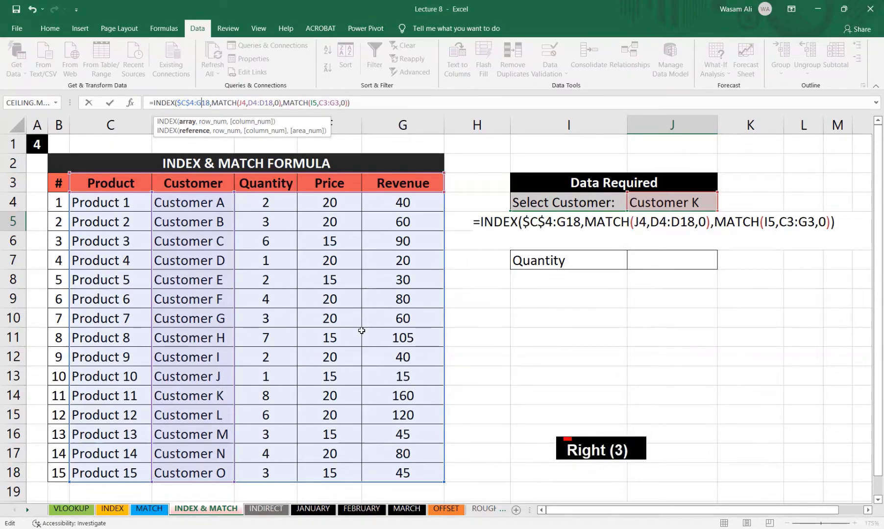
key(F4)
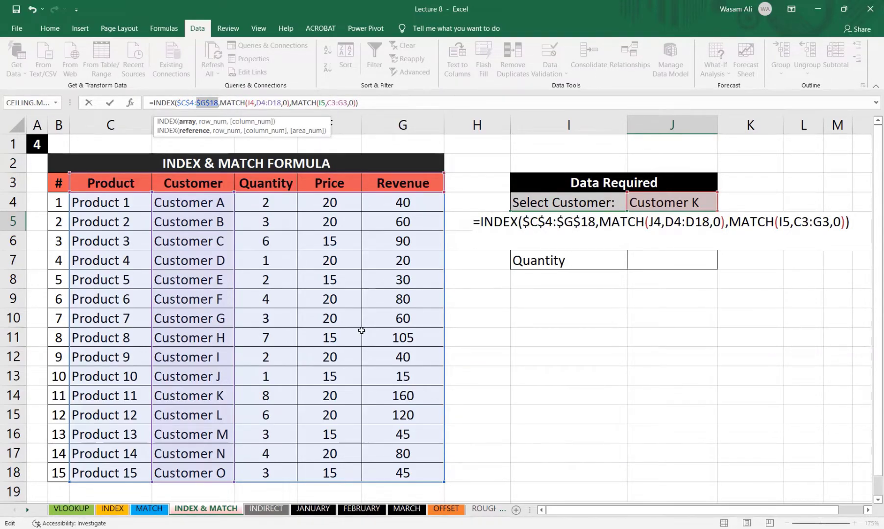
Step: Make the first MATCH's lookup value absolute as $J$4 in the J5 formula
key(Right)
key(Right)
key(Right)
key(Right)
key(Right)
key(Right)
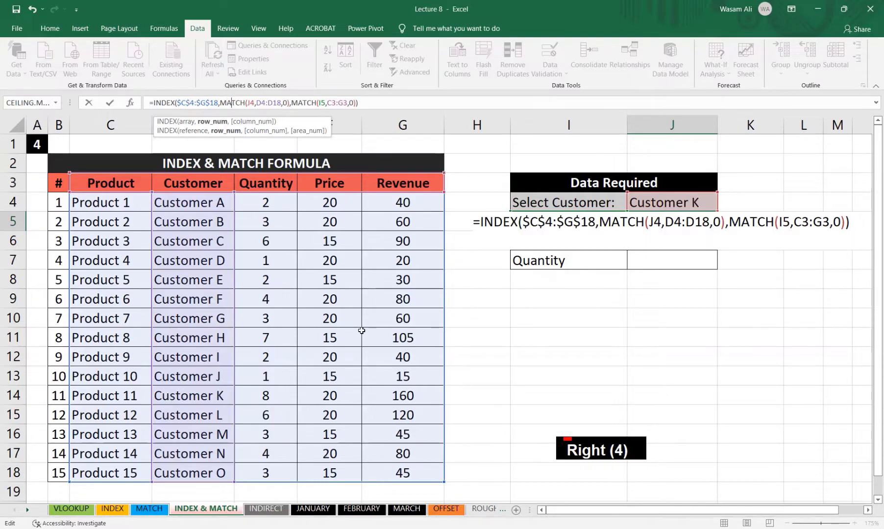
key(Right)
key(Right)
key(Right)
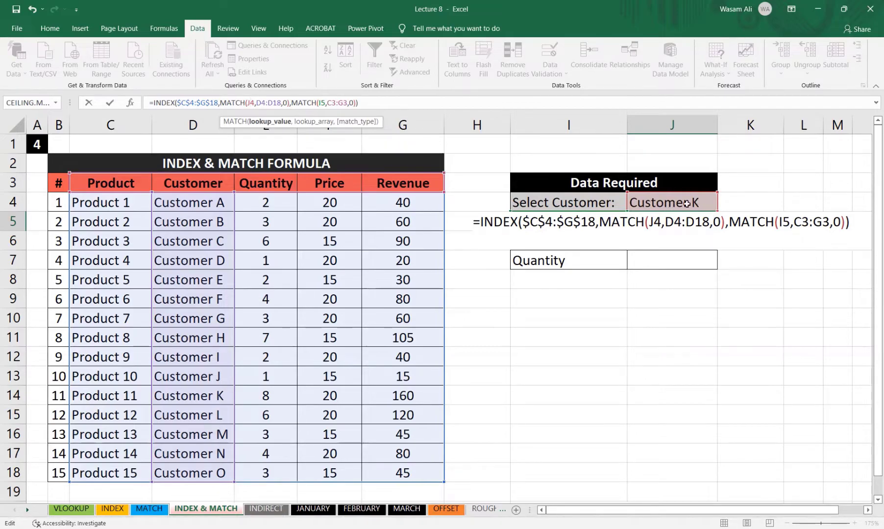
key(F4)
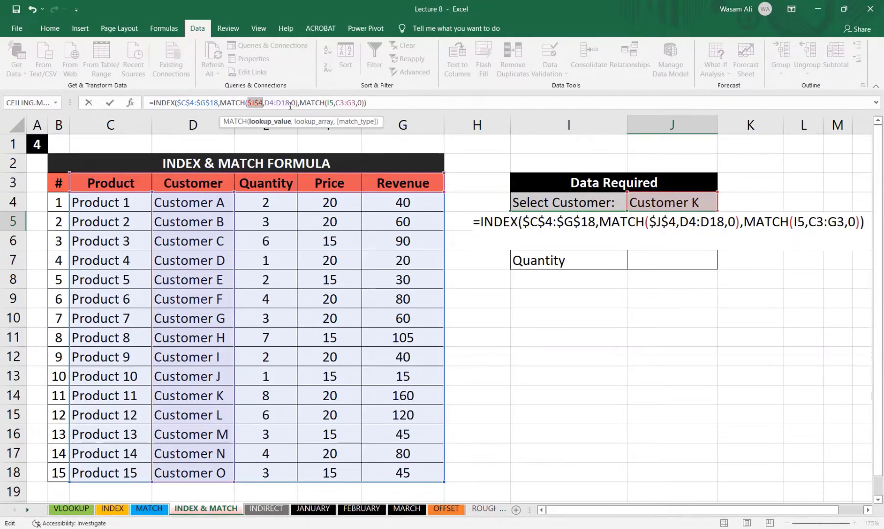
Step: Make the first MATCH's lookup array absolute as $D$4:$D$18 in the J5 formula
click(267, 103)
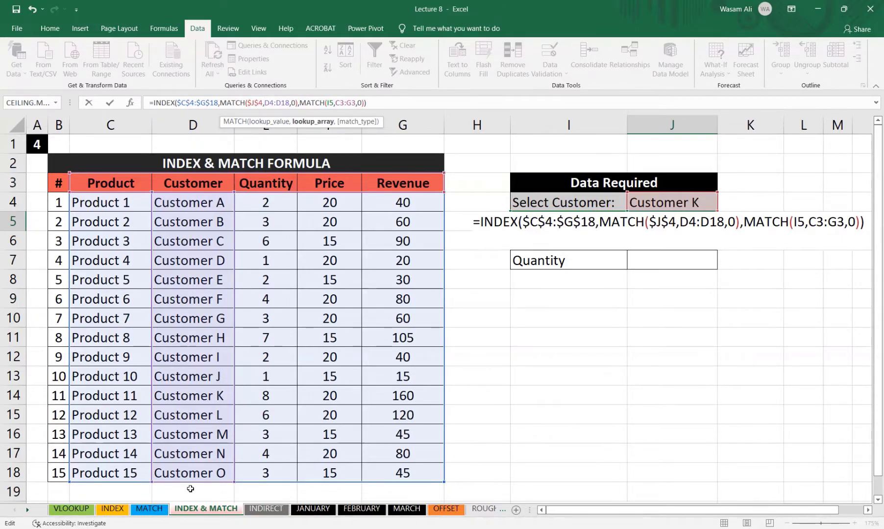
key(F4)
key(F4)
key(Right)
key(F4)
key(F4)
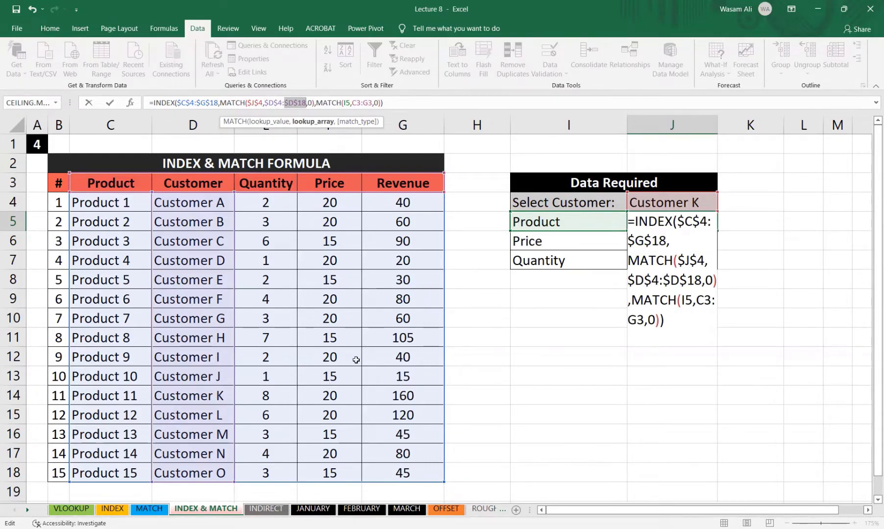
Step: Lock only the column of the second MATCH's lookup value as $I5 in the J5 formula
click(345, 103)
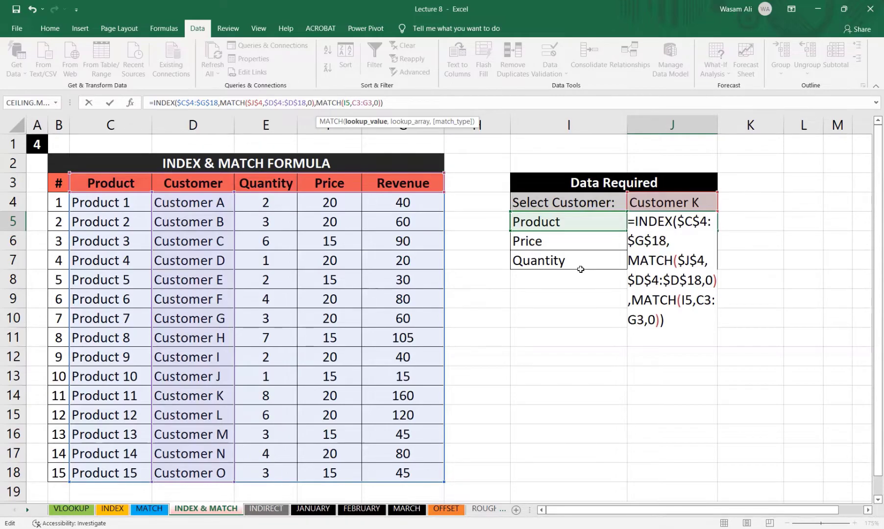
key(F4)
key(F4)
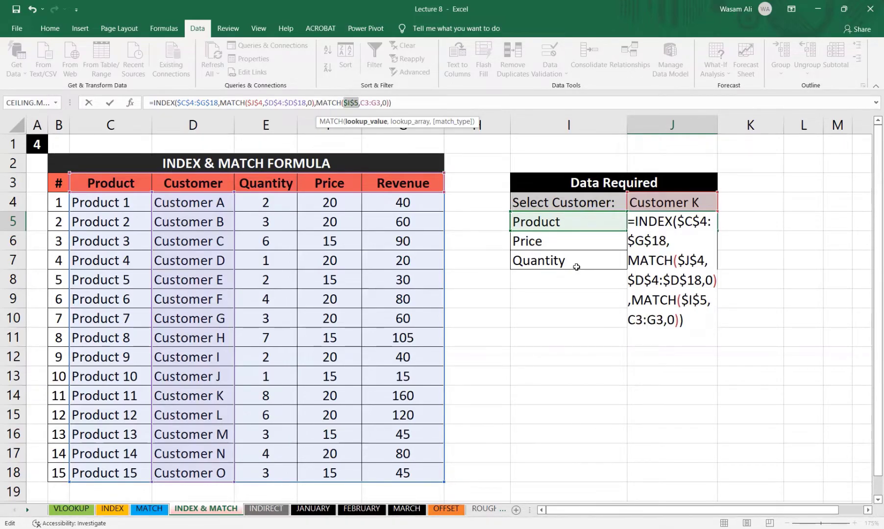
key(F4)
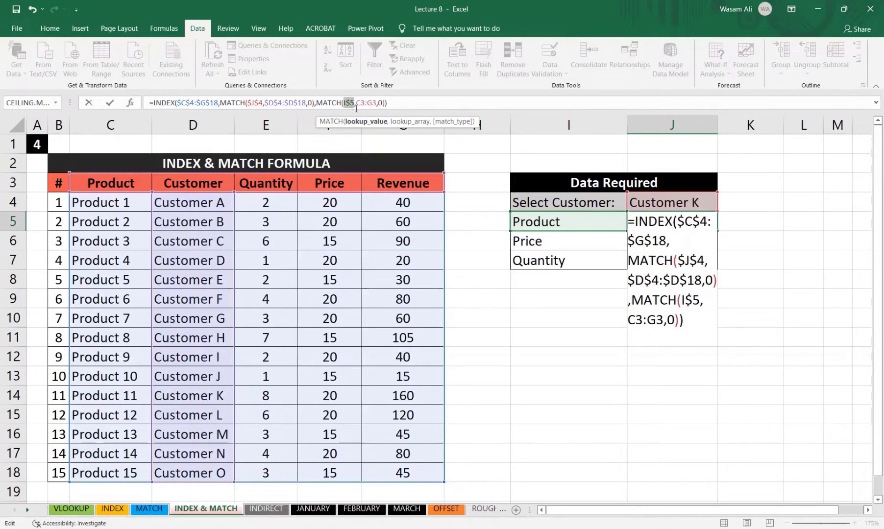
key(F4)
Step: Make the second MATCH's lookup array absolute as $C$3:$G$3 in the J5 formula
click(357, 103)
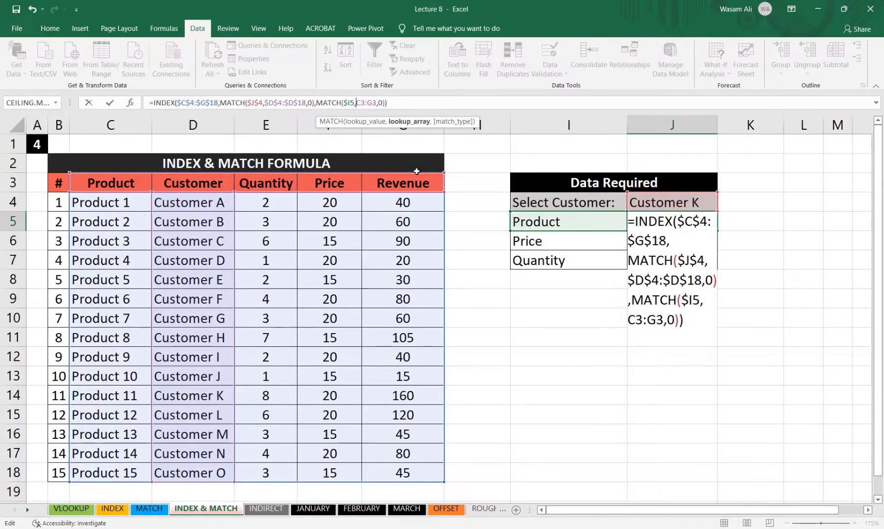
key(F4)
key(F4)
key(F4)
key(F4)
key(F4)
key(Right)
key(Right)
key(F4)
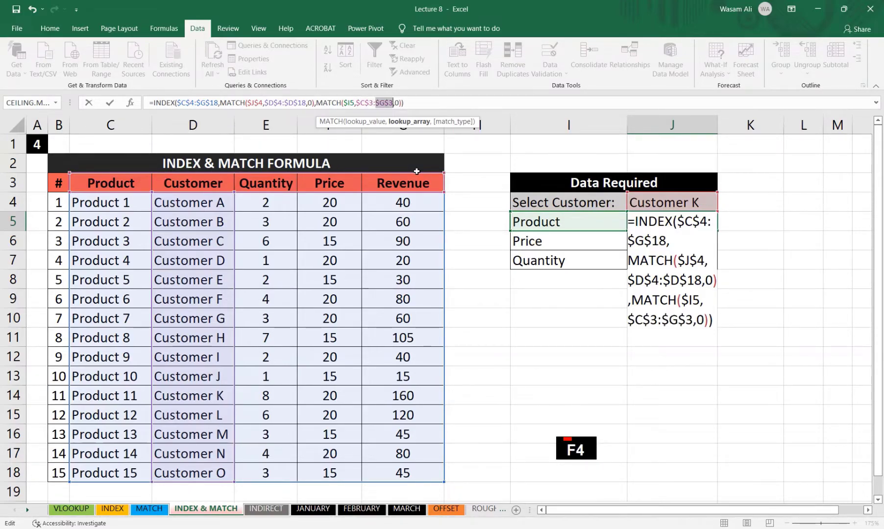
Step: Check the unlocked row number of the second MATCH's $I5 reference and commit the J5 formula
key(Left)
key(Left)
key(Left)
key(Left)
key(Left)
key(Left)
key(Left)
key(shift)
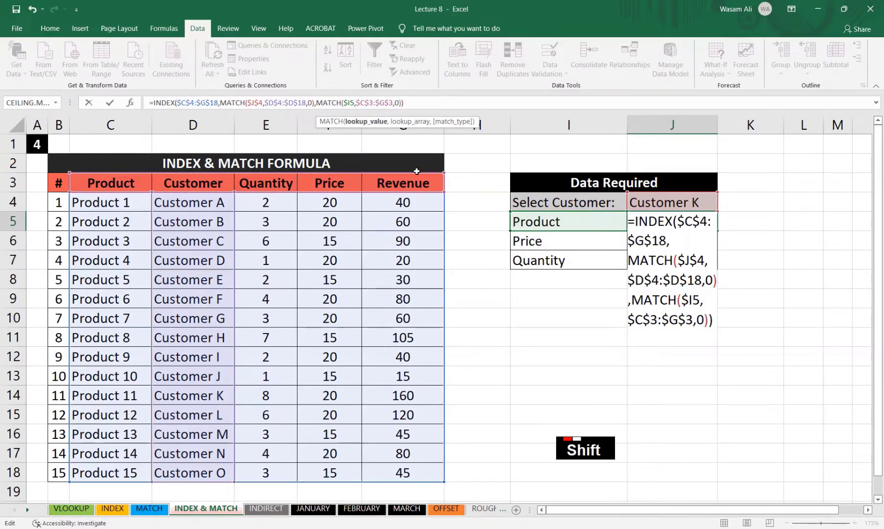
key(shift+Left)
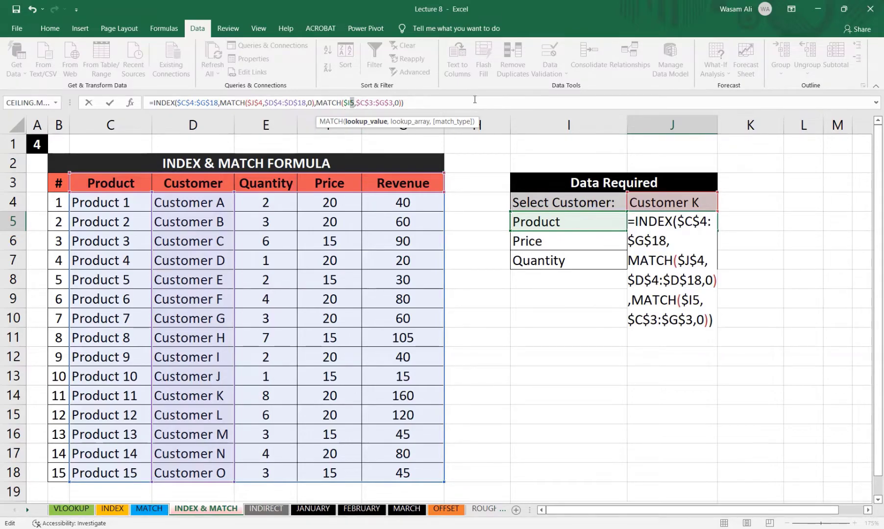
key(Return)
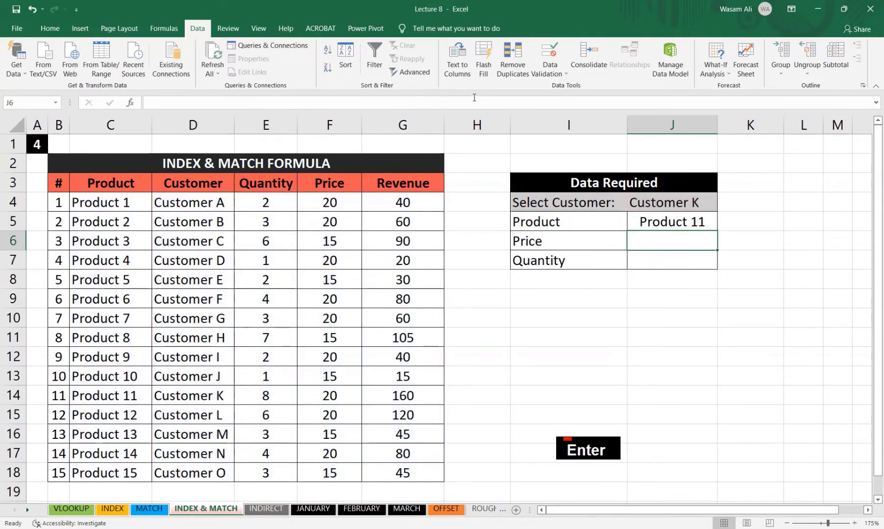
Step: Fill the J5 formula down into J6 and J7 beside Price and Quantity
key(ctrl+d)
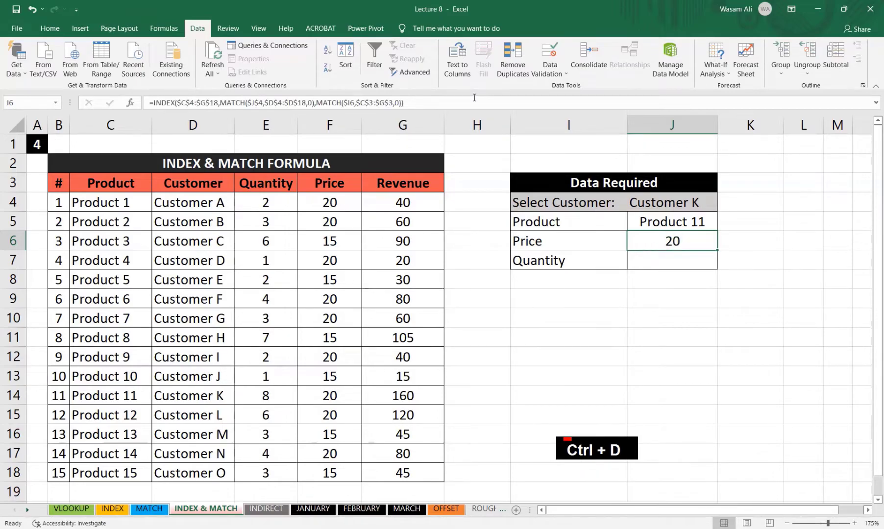
key(Down)
key(ctrl+d)
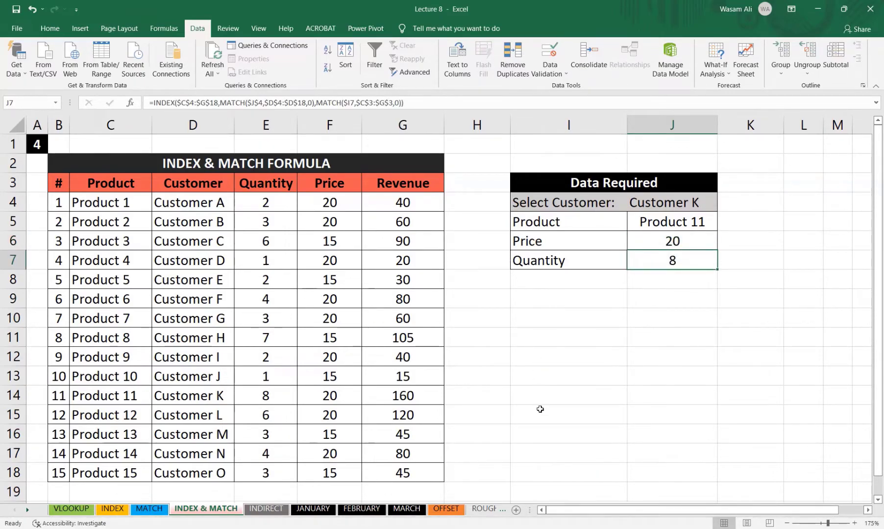
click(682, 280)
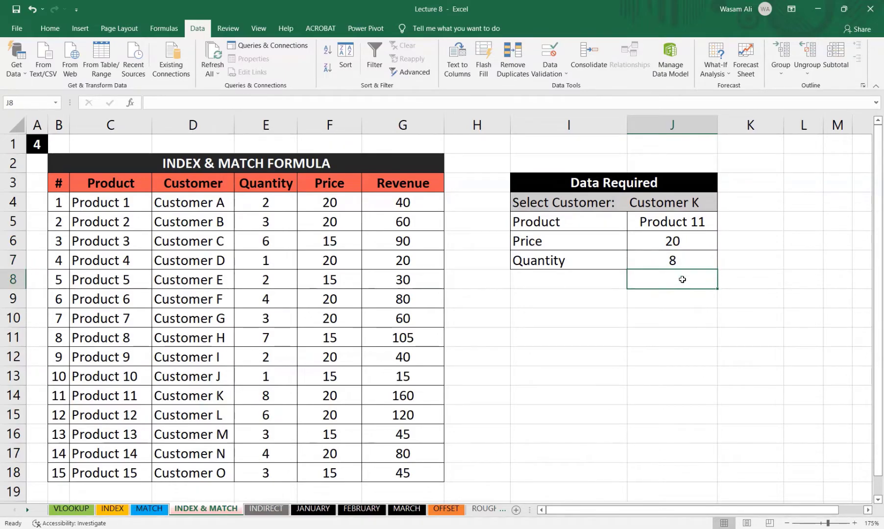
click(601, 239)
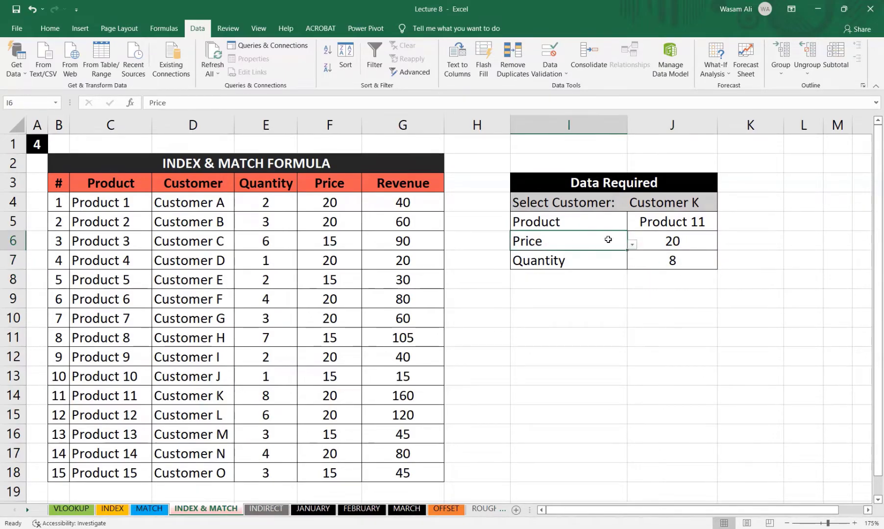
click(669, 241)
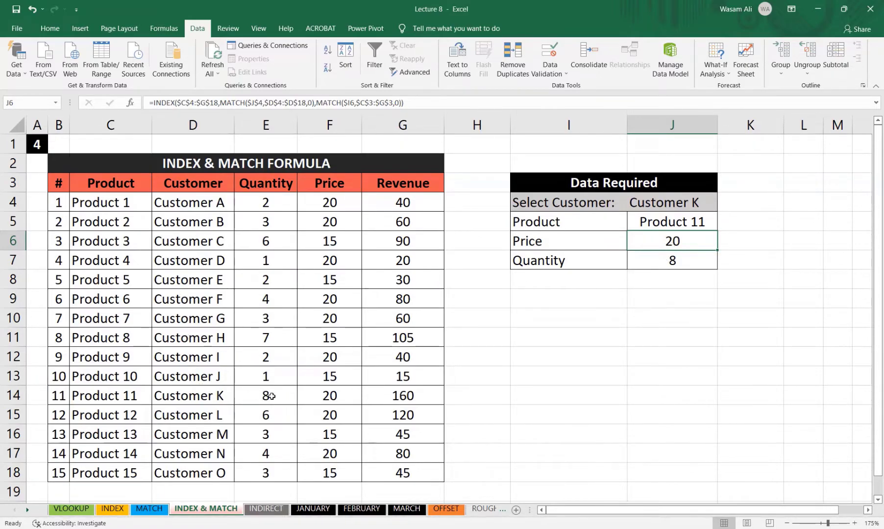
click(667, 259)
Step: Choose Quantity as the required field in I6 and Revenue in I7
click(620, 237)
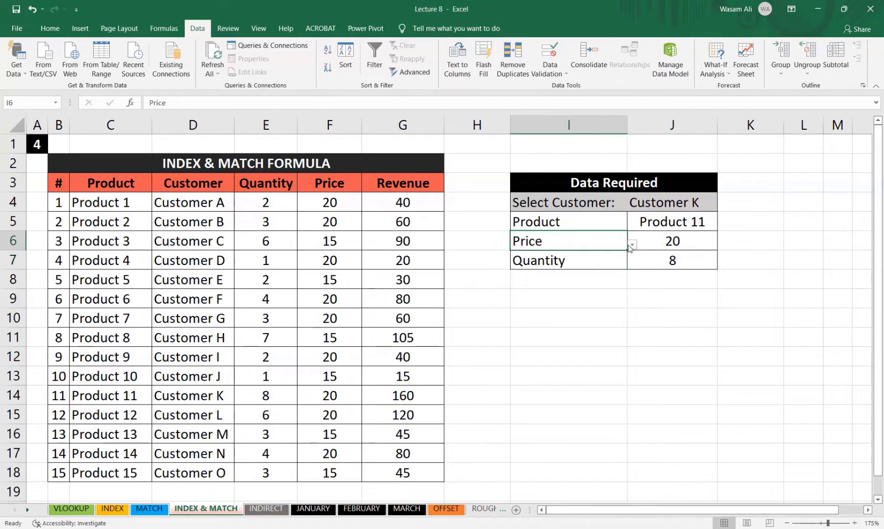
click(632, 244)
click(529, 283)
click(623, 262)
click(632, 264)
click(526, 331)
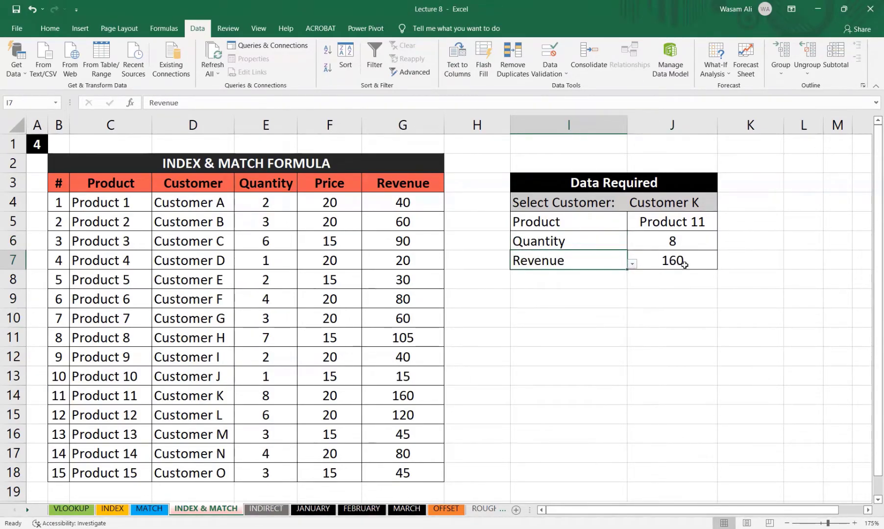
click(674, 305)
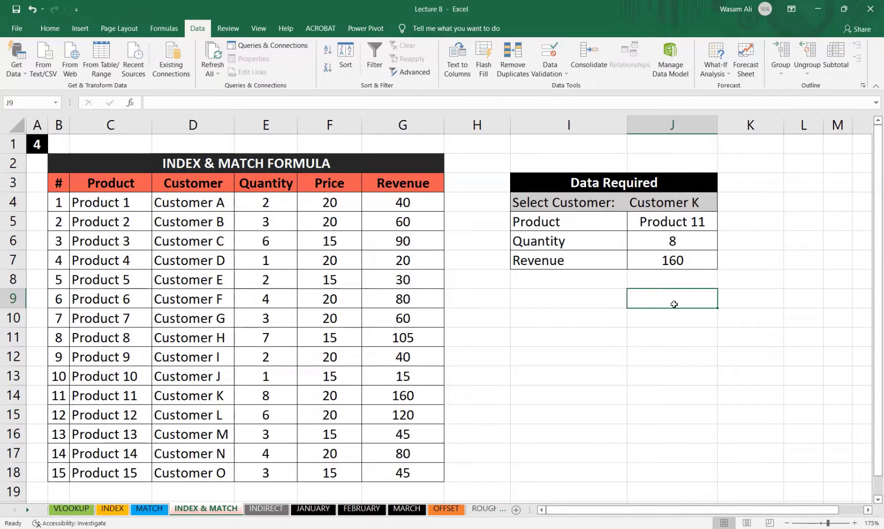
Step: Test the required field in I5 with Quantity and leave it set to Customer
click(597, 223)
click(631, 225)
click(502, 266)
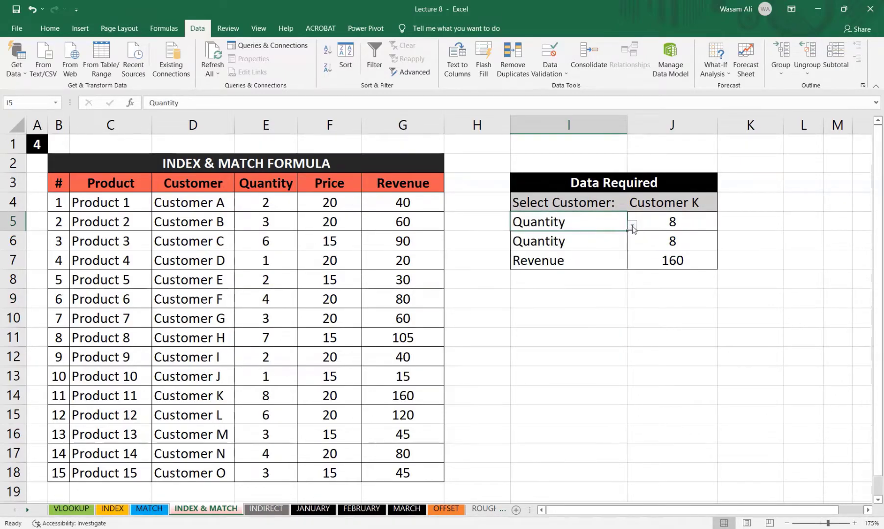
click(633, 226)
click(559, 253)
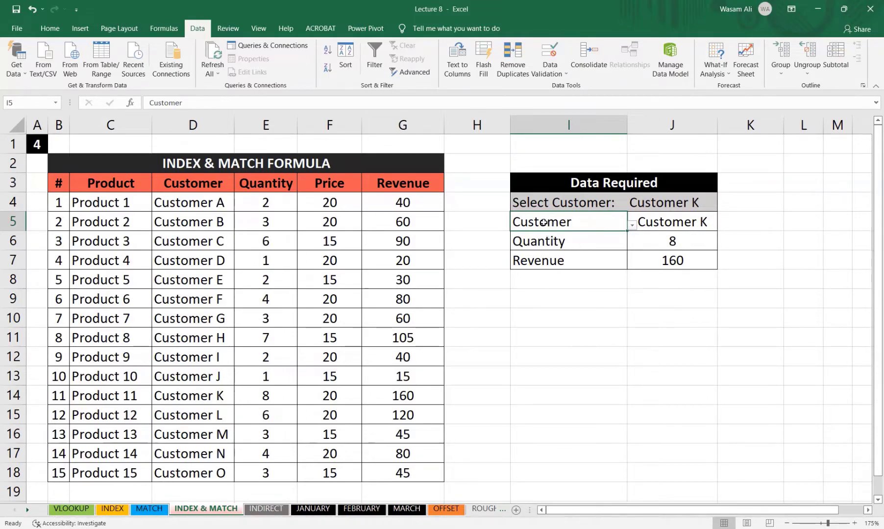
drag(544, 222, 652, 223)
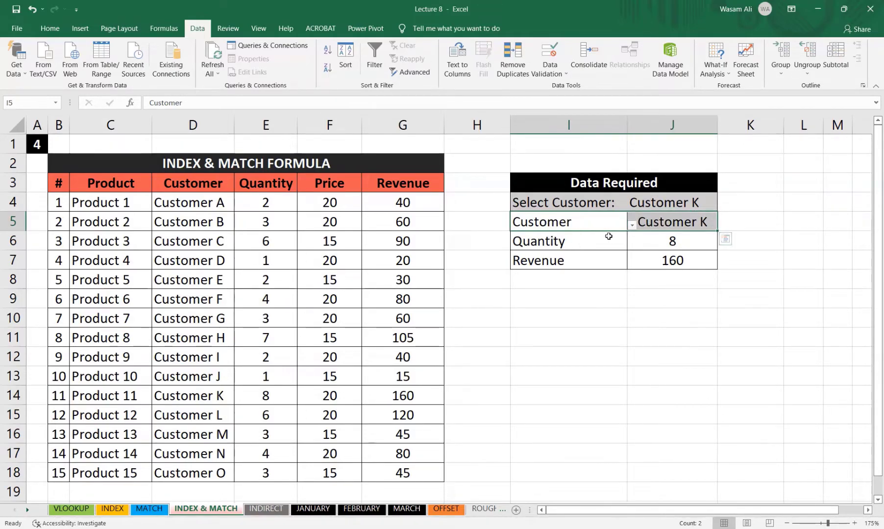
Step: Try Price and Quantity as the required field in I5, and switch it back to Customer
click(610, 224)
click(633, 225)
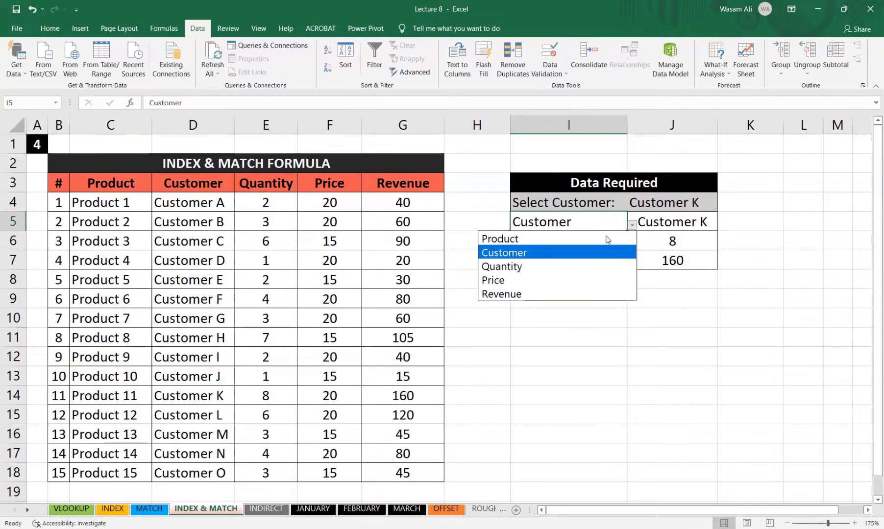
click(543, 280)
click(633, 223)
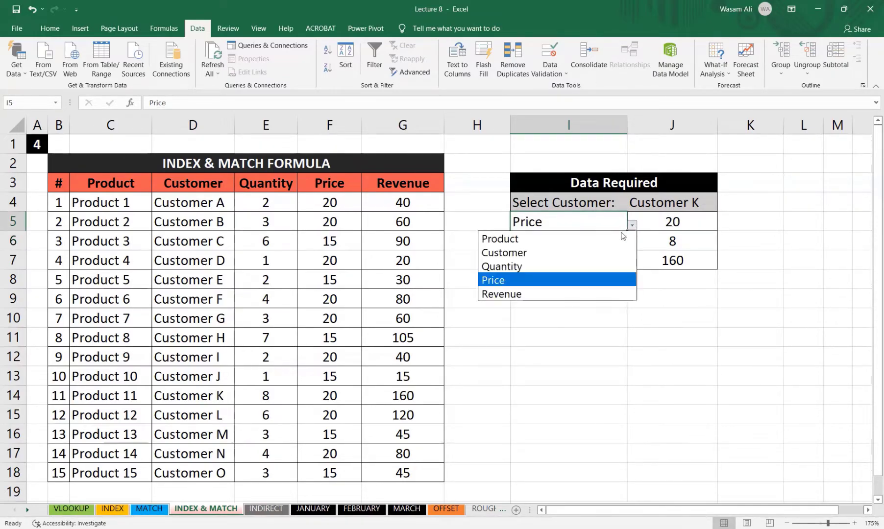
click(543, 266)
click(632, 226)
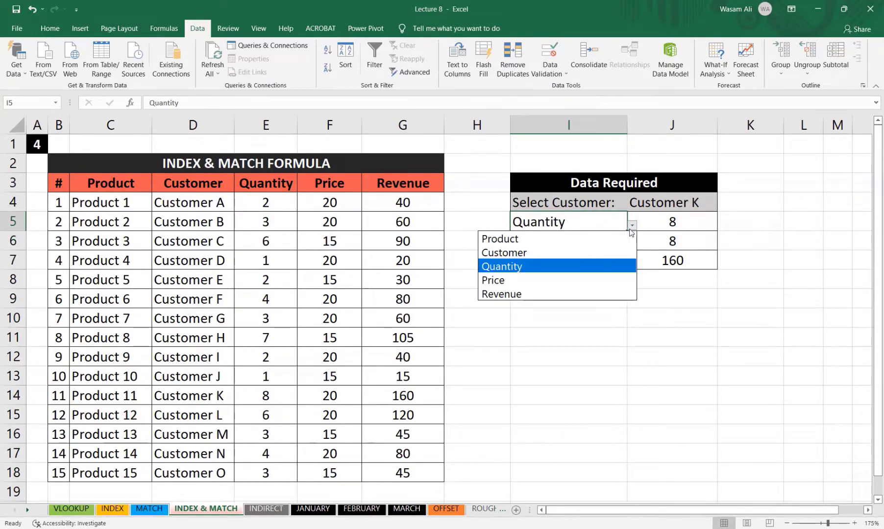
click(584, 253)
Step: On the INDIRECT sheet, enter =INDIRECT(I4,TRUE) in J4 beside F6 and reopen the formula for review
key(ctrl+Page_Down)
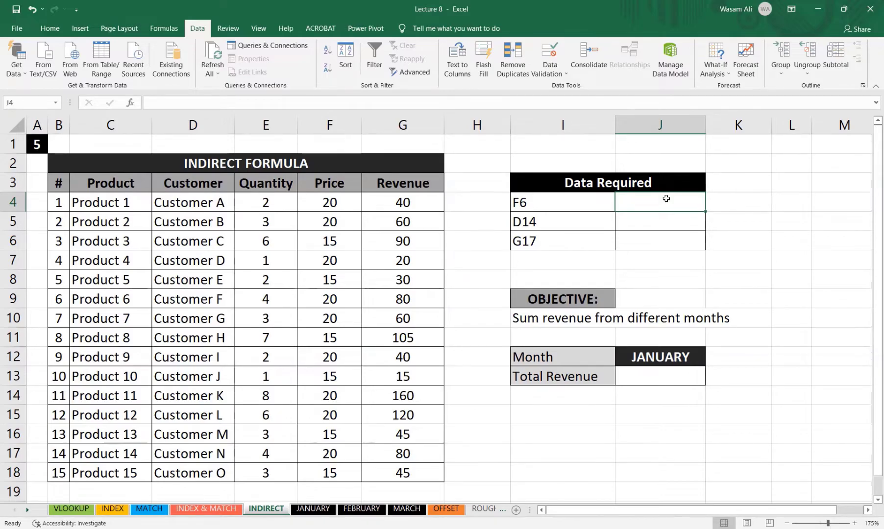
text(=)
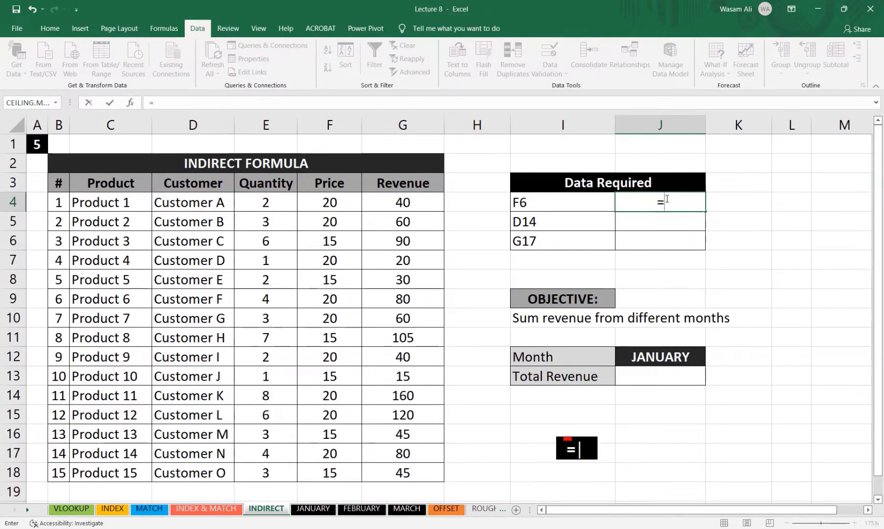
key(BackSpace)
text(=ind)
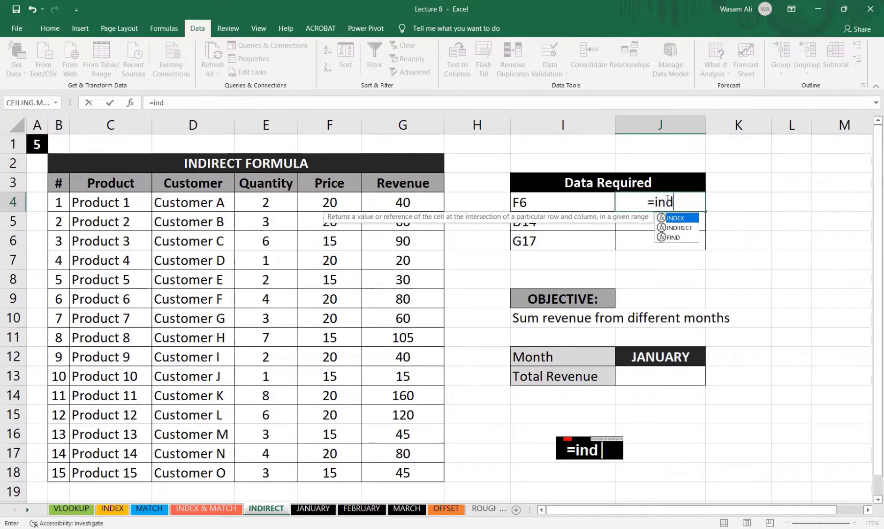
text(irect)
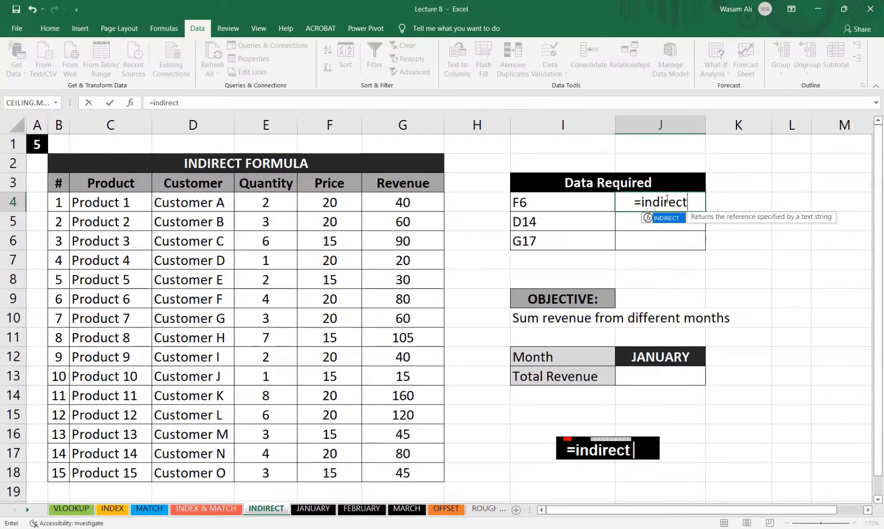
text(()
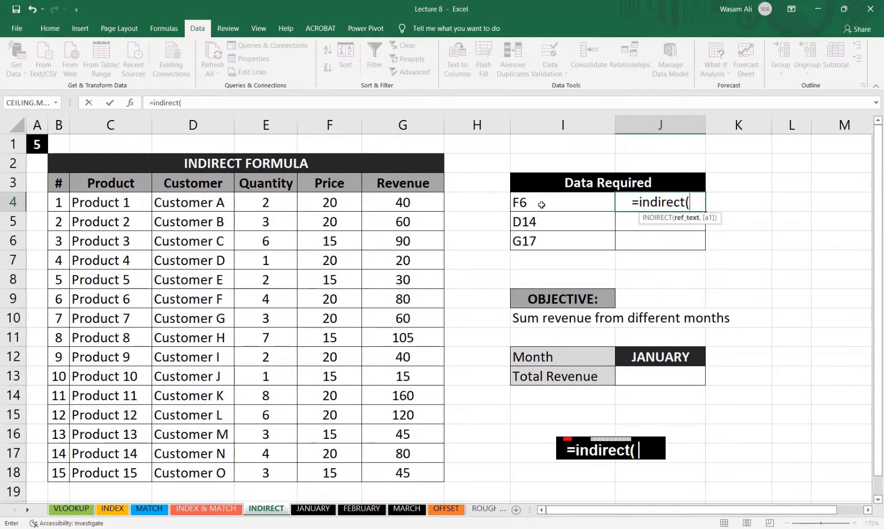
click(541, 204)
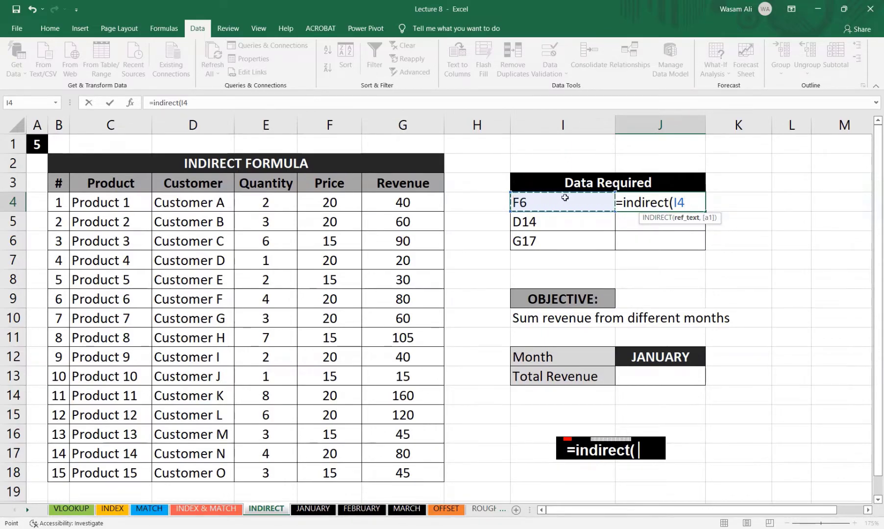
text(,)
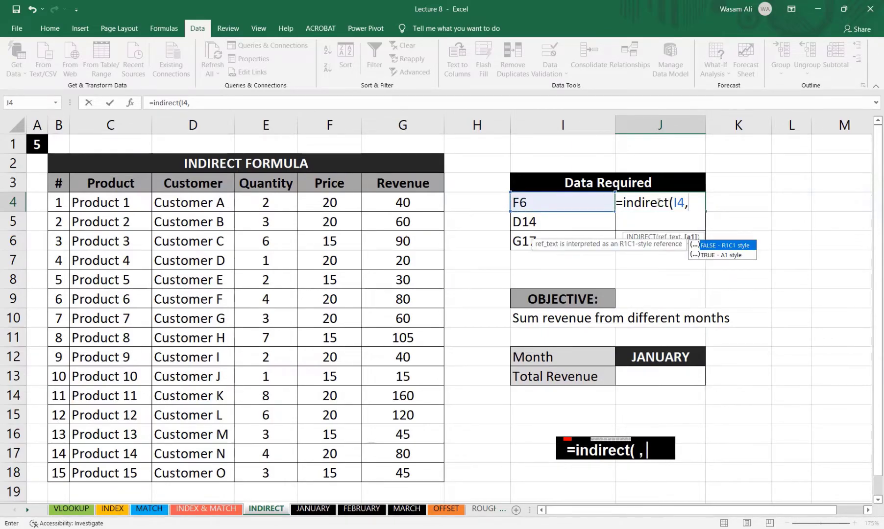
double_click(719, 256)
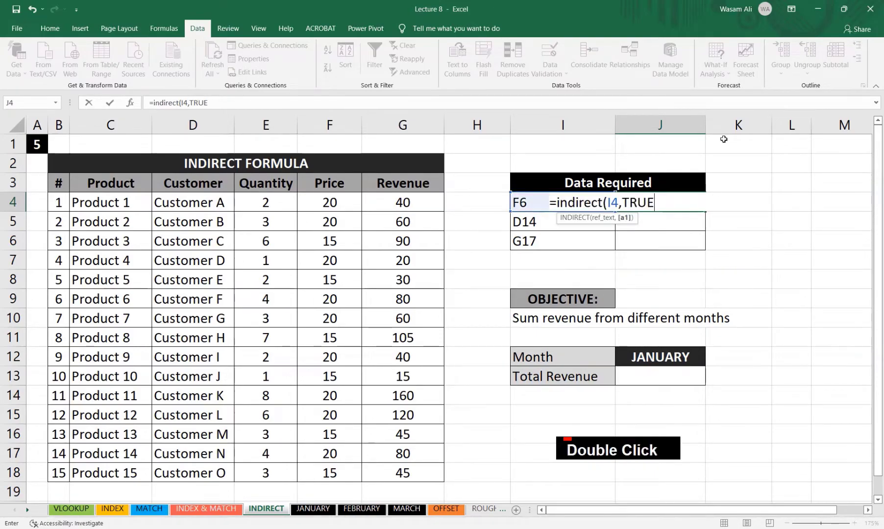
text())
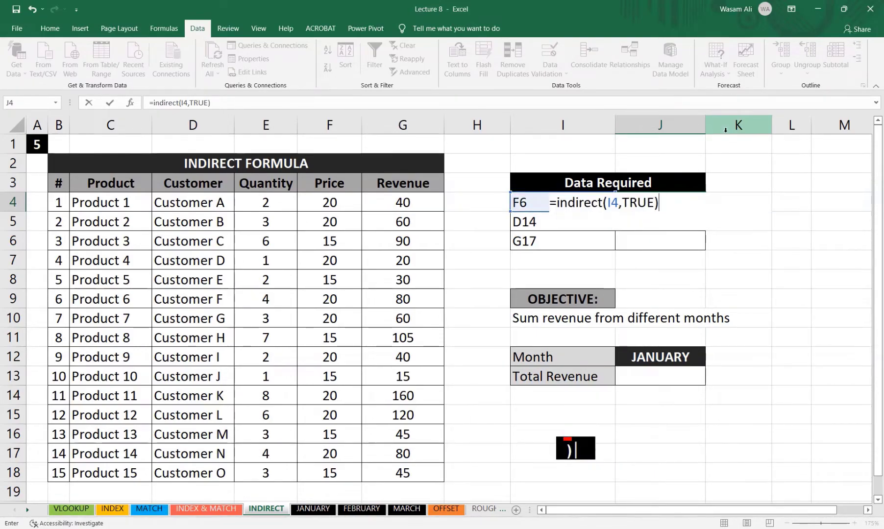
key(Return)
key(Up)
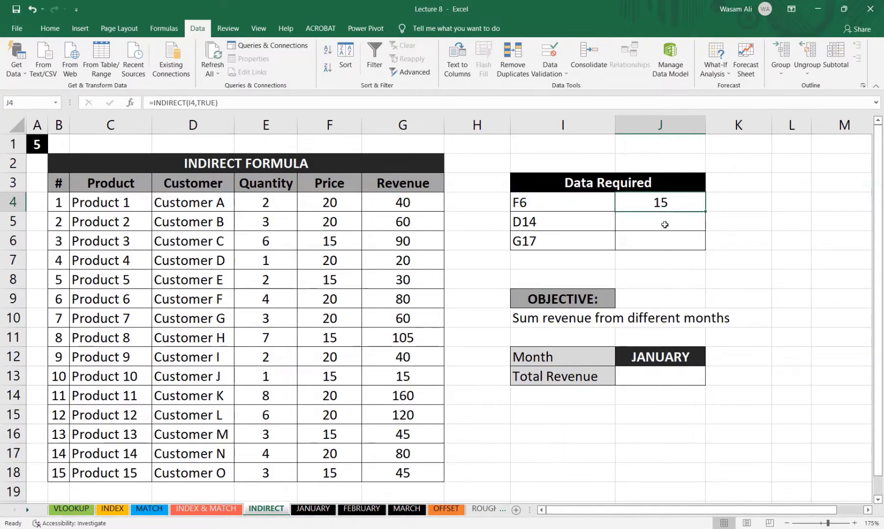
double_click(653, 201)
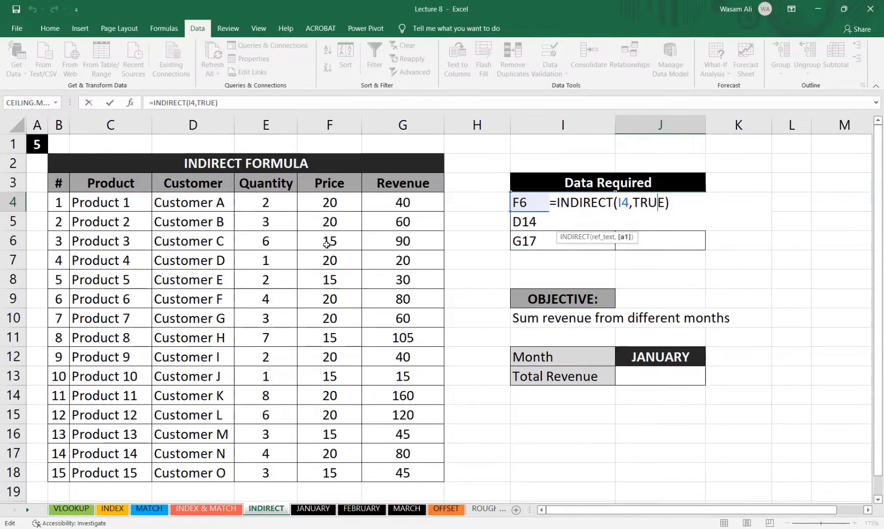
Step: Enter =INDIRECT(I5) in J5 for the D14 reference and compare the result with cell D14
click(697, 220)
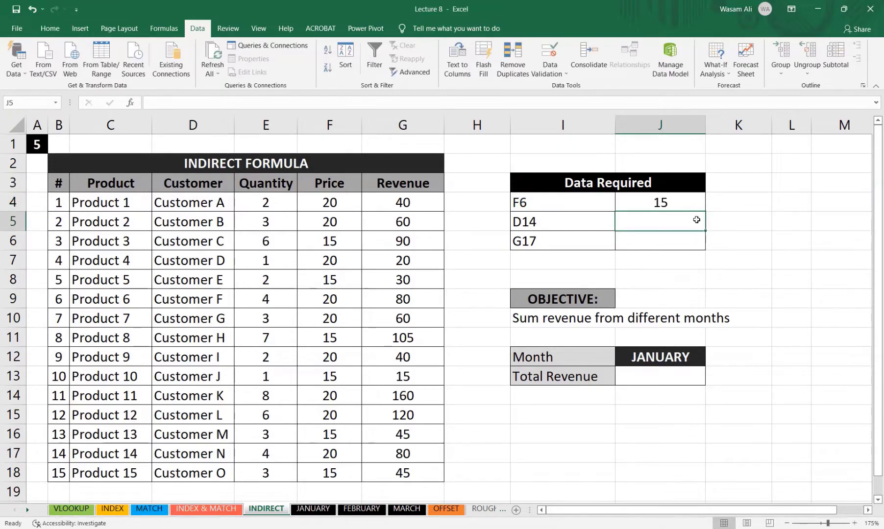
text(=indirect()
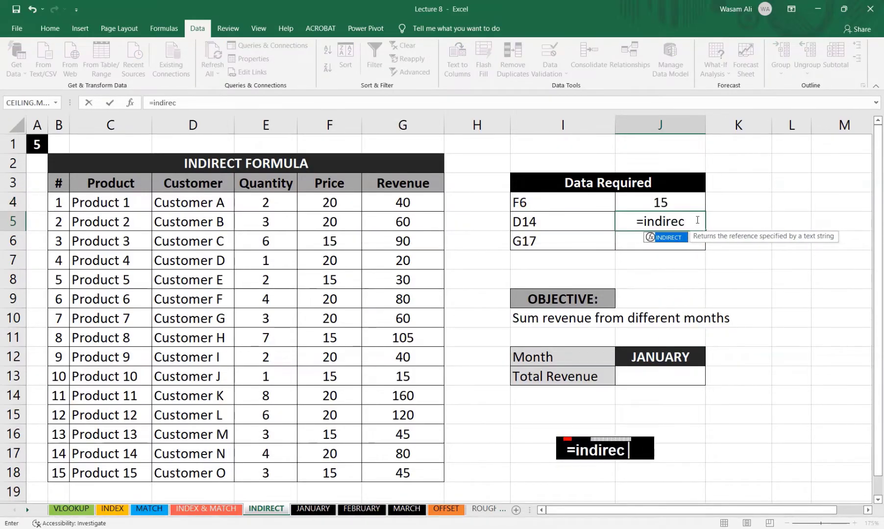
click(537, 221)
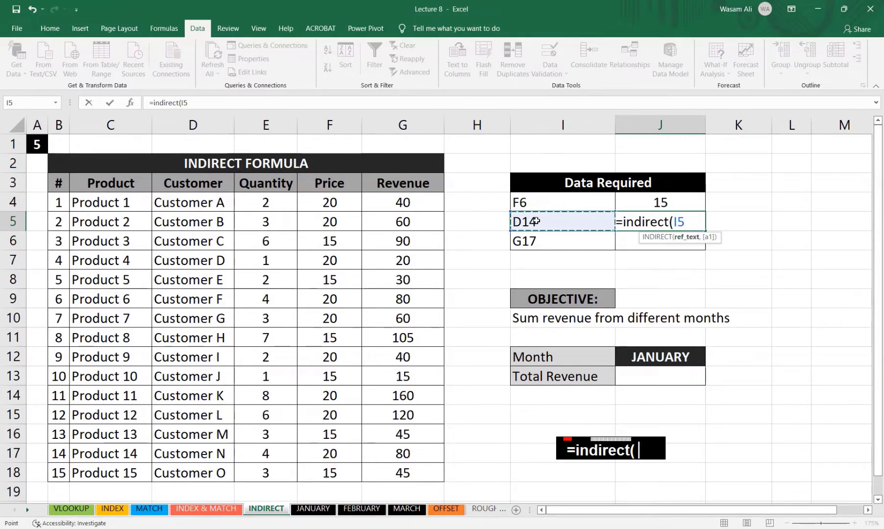
key(Return)
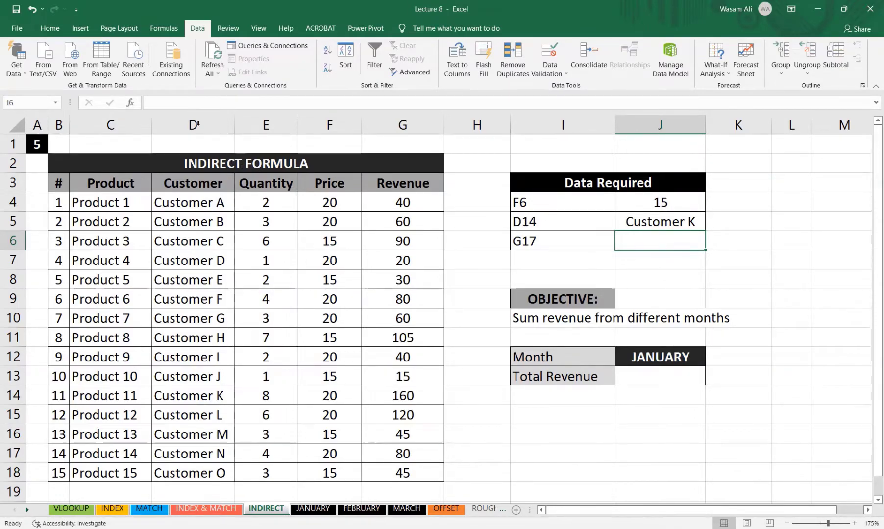
click(191, 398)
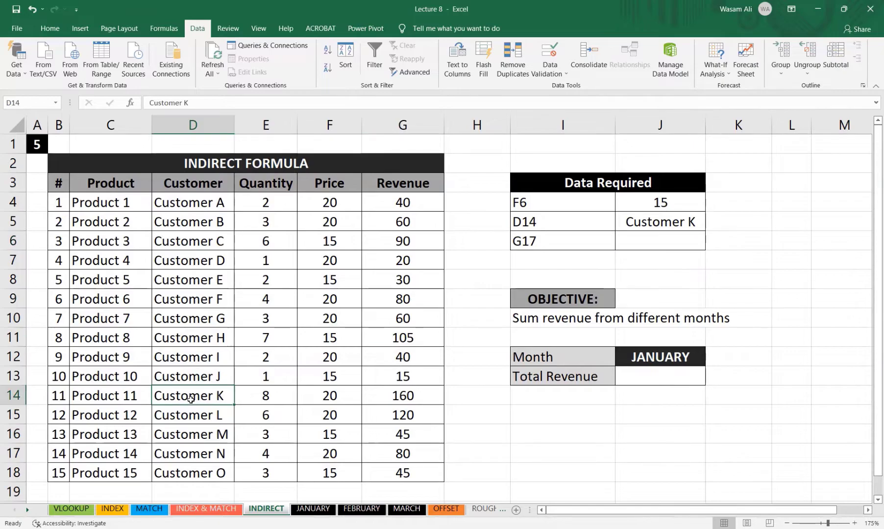
Step: Enter =INDIRECT(I6) in J6 for the G17 reference, compare it with cell G17, and save the workbook
click(691, 239)
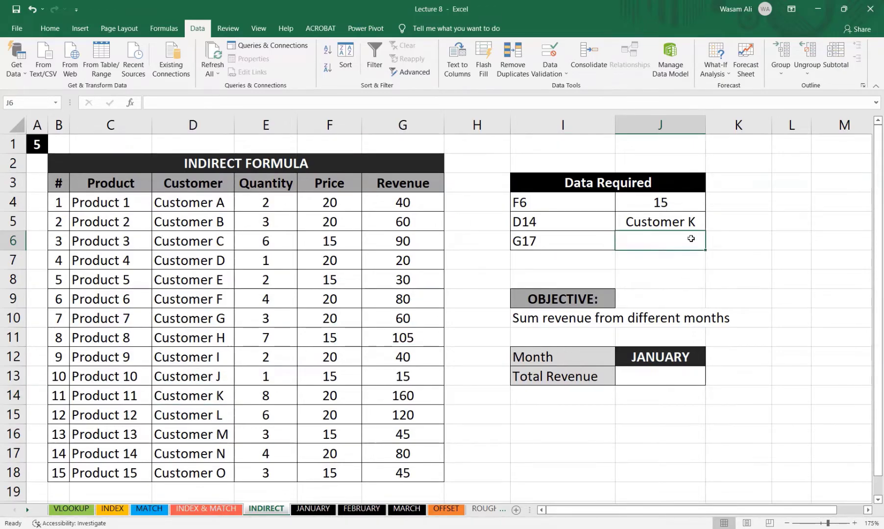
text(=indirec)
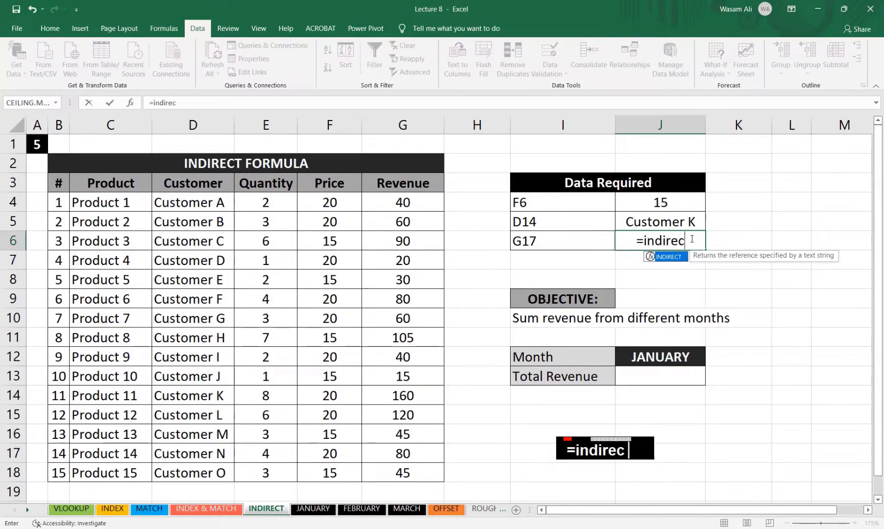
text(t()
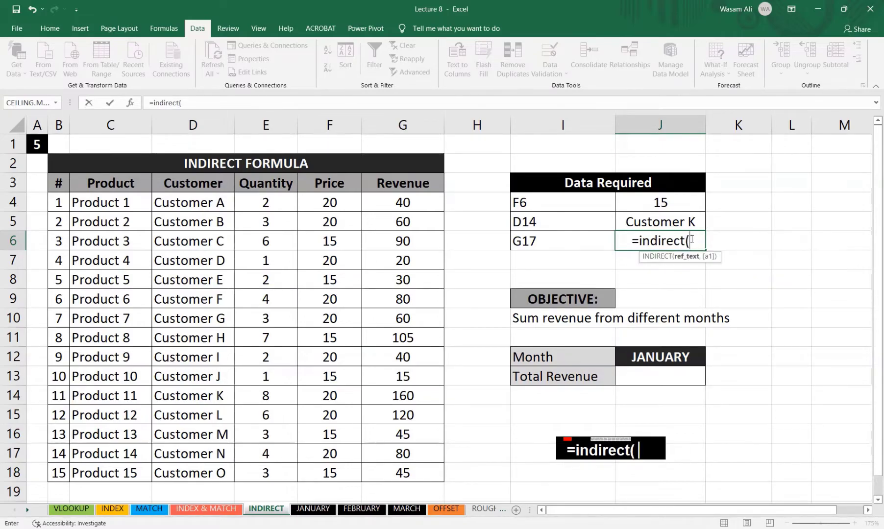
click(578, 247)
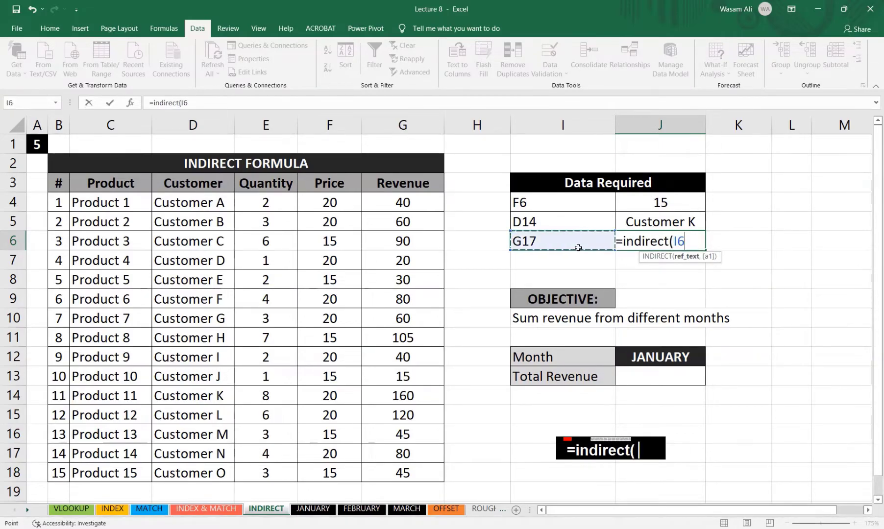
key(Return)
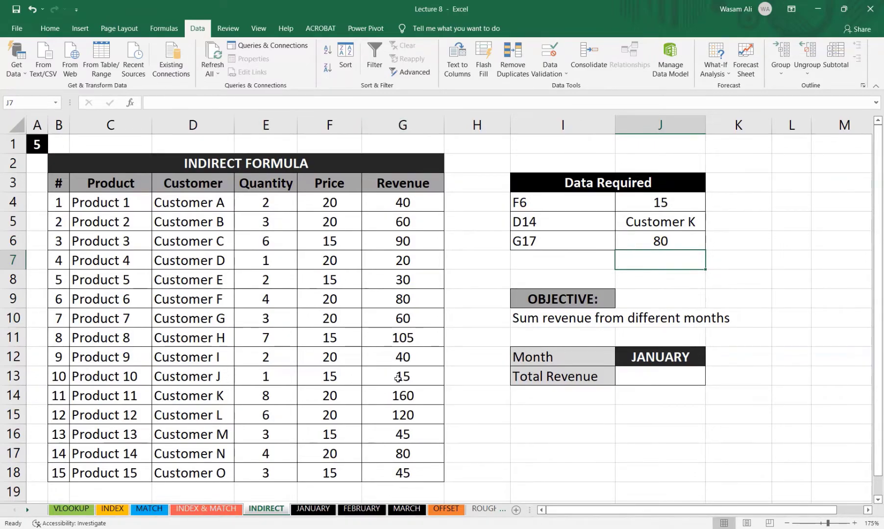
click(395, 457)
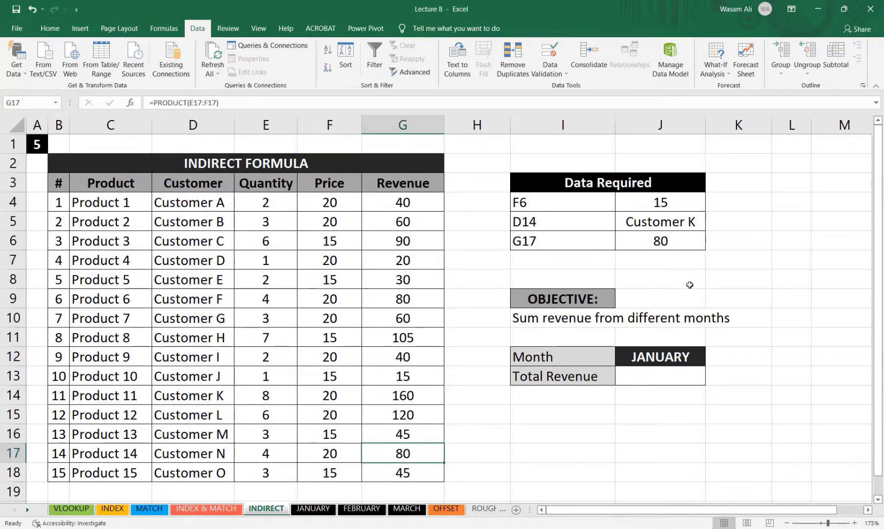
click(663, 283)
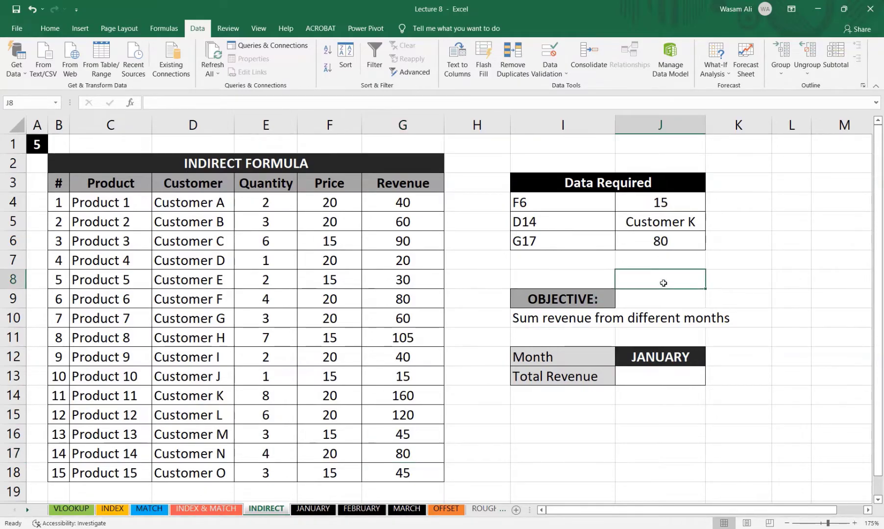
key(ctrl+s)
Step: Review the month choices in J12 and the data tables on the JANUARY, FEBRUARY and MARCH sheets
click(674, 374)
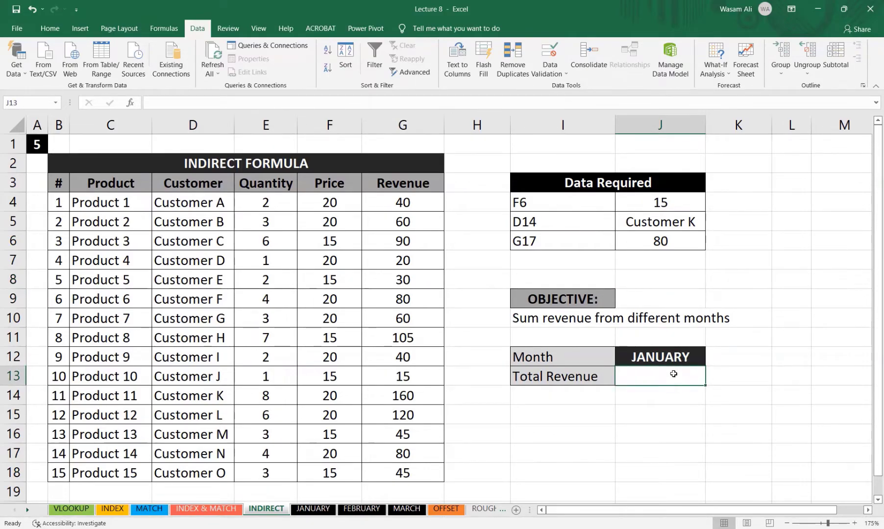
click(697, 362)
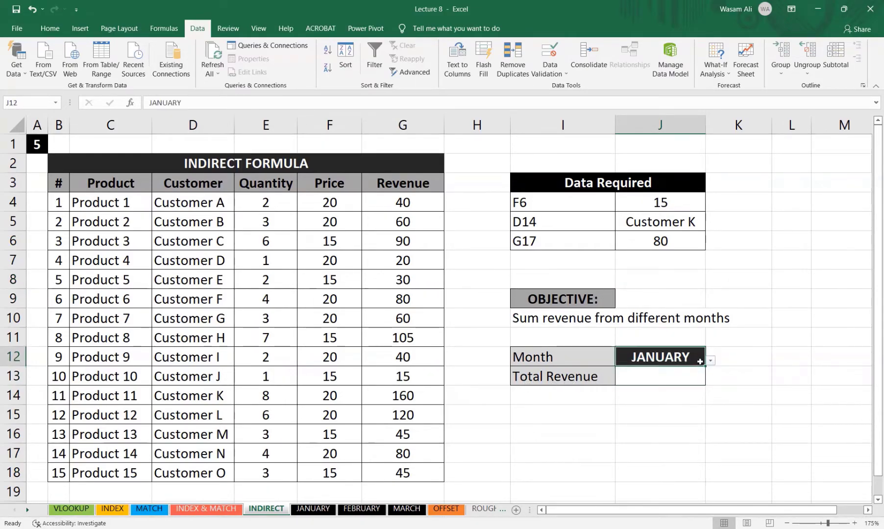
click(711, 360)
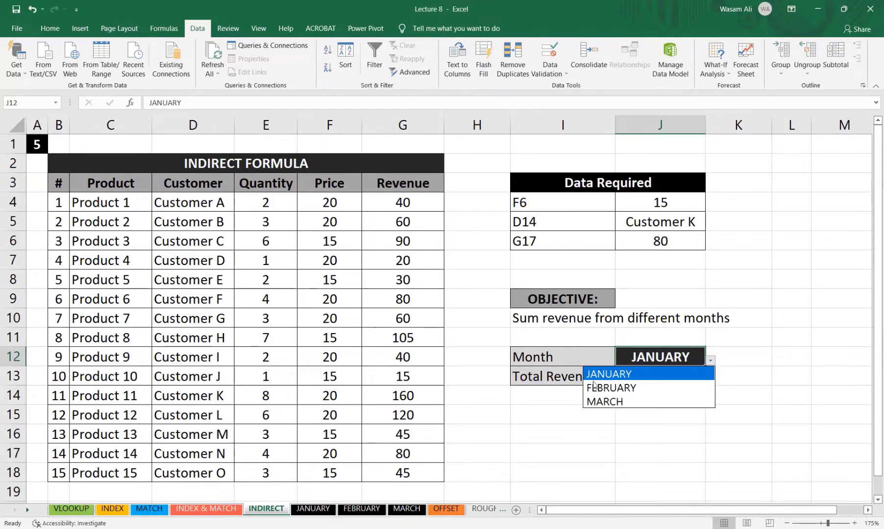
click(610, 448)
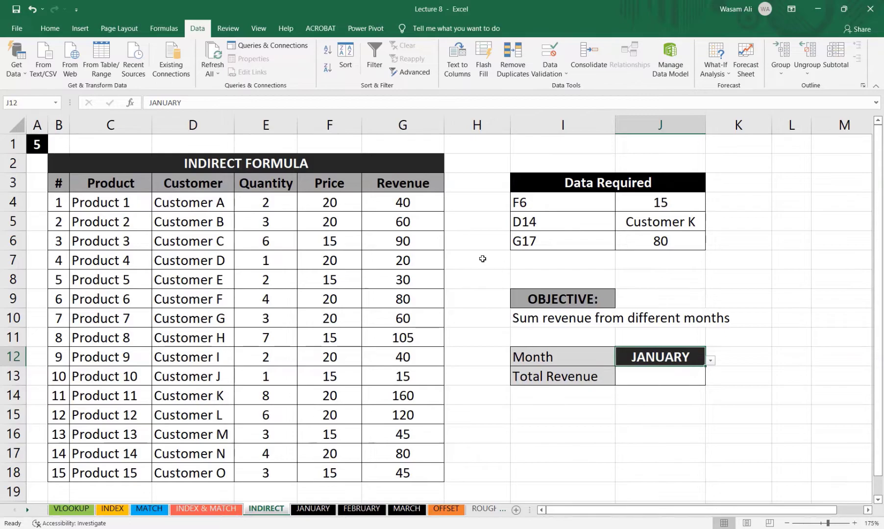
scroll(453, 272, up, 1)
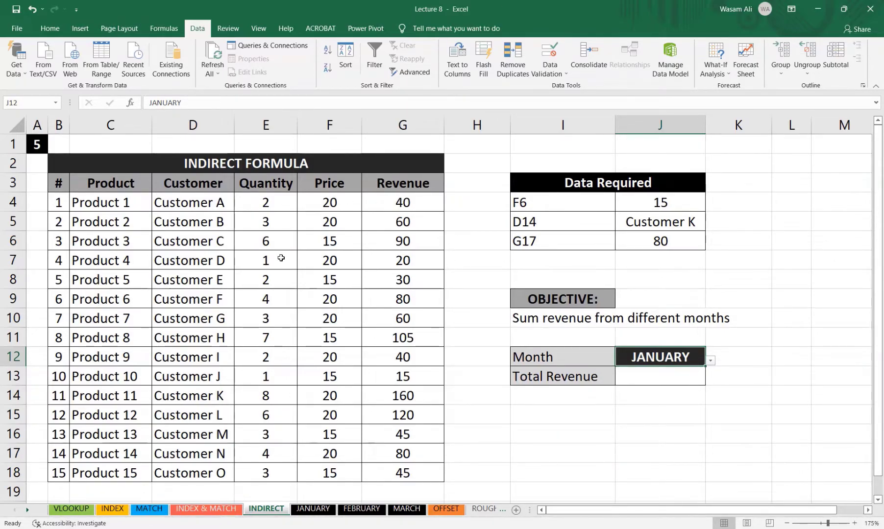
click(327, 510)
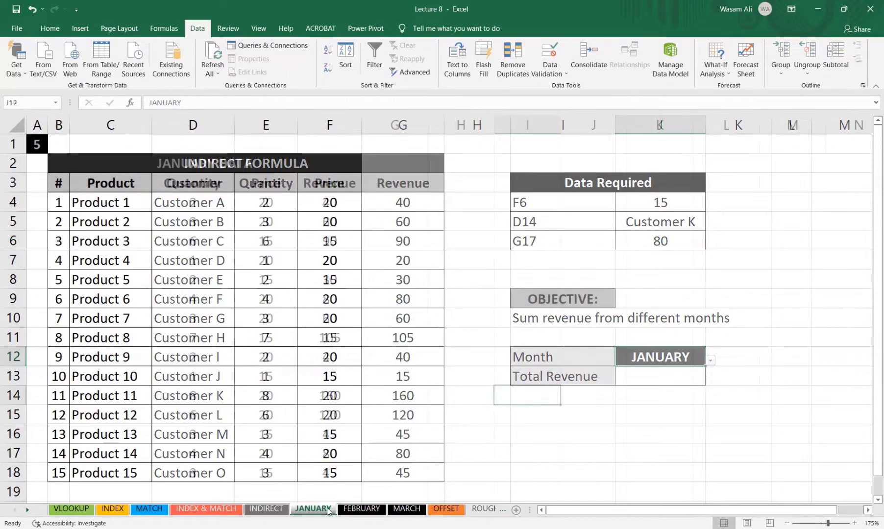
click(362, 510)
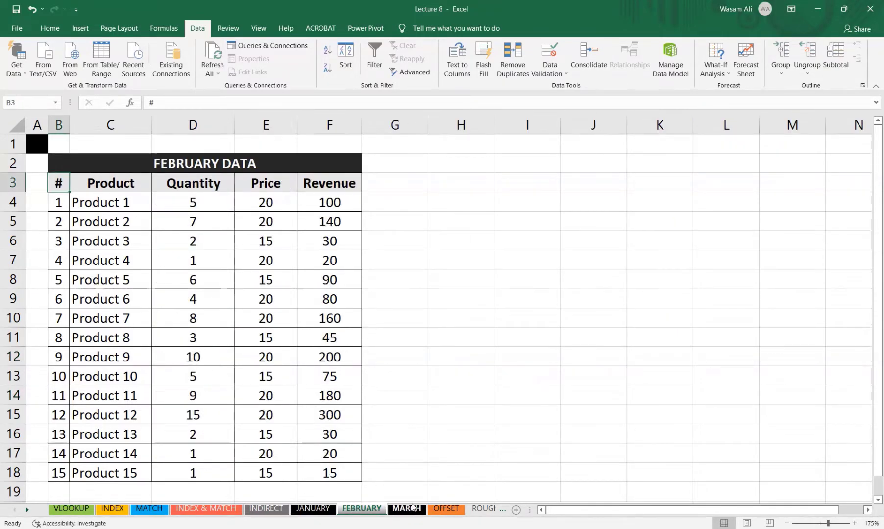
click(413, 508)
click(362, 509)
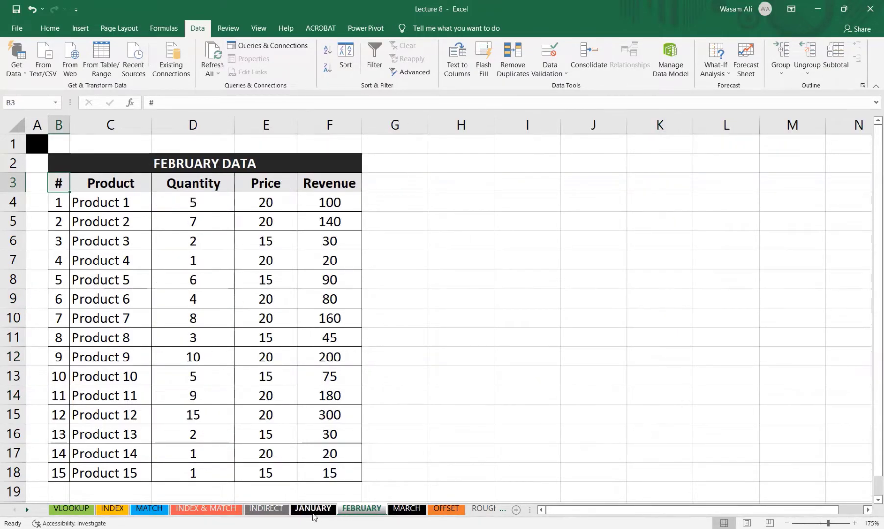
click(313, 512)
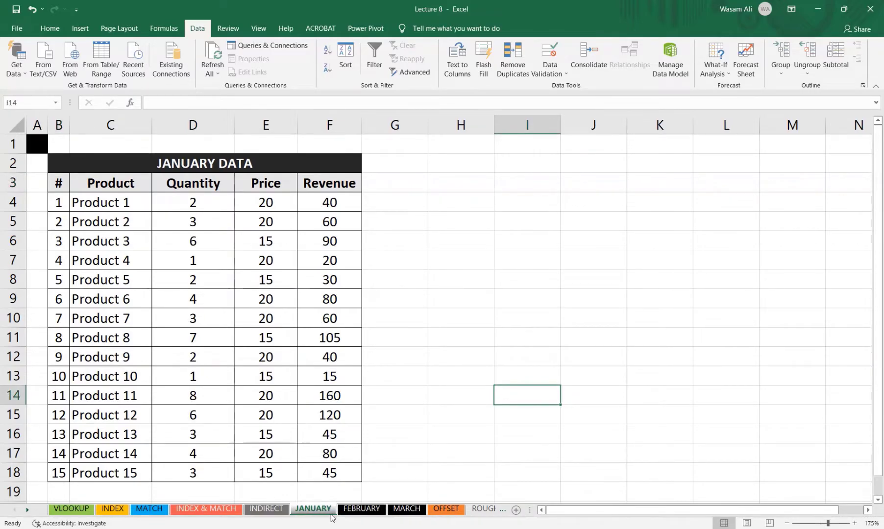
click(269, 509)
Step: Enter =SUM(JANUARY!F4:F18) in J13 on the INDIRECT sheet as the total revenue
click(671, 375)
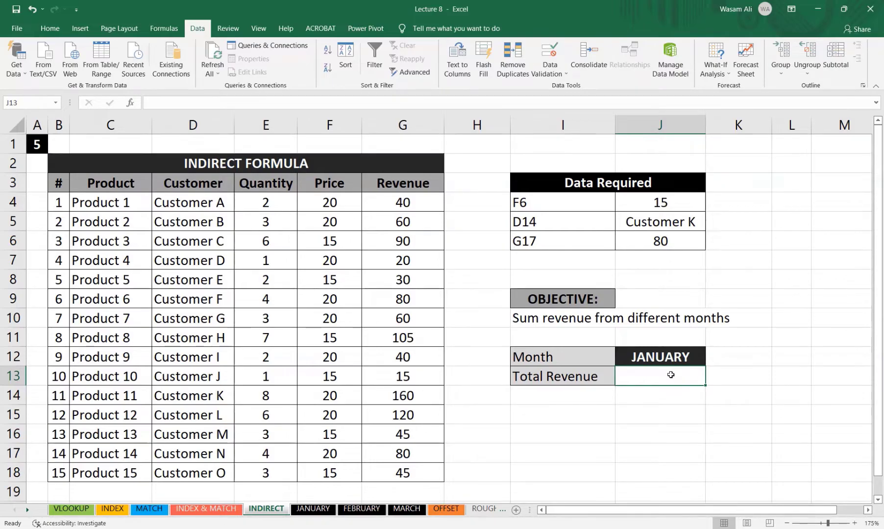
text(=sum()
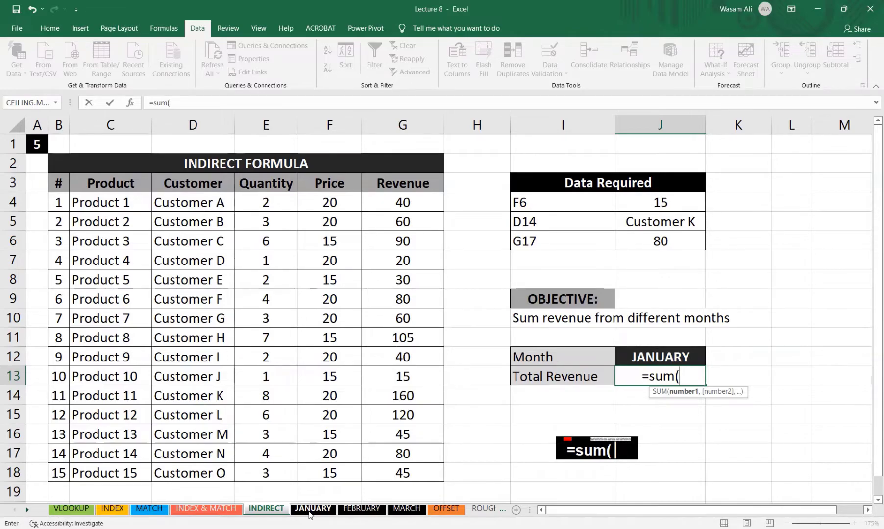
click(311, 509)
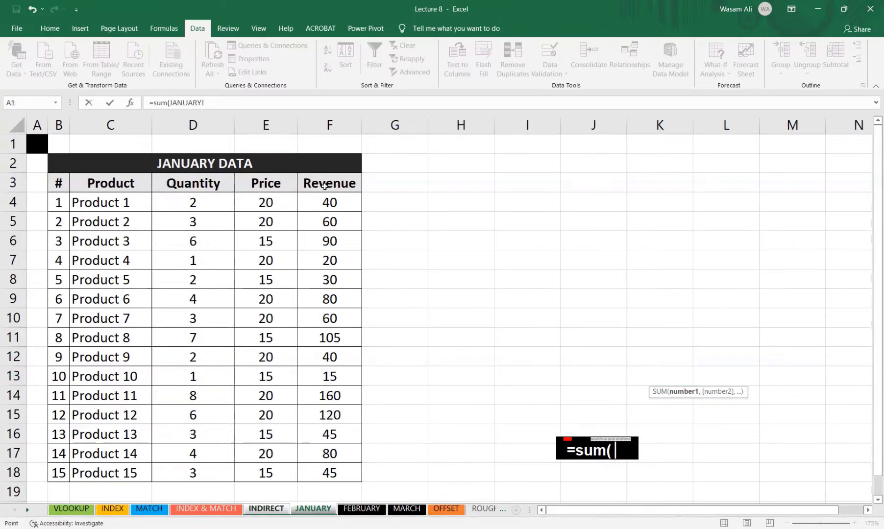
drag(322, 199, 342, 472)
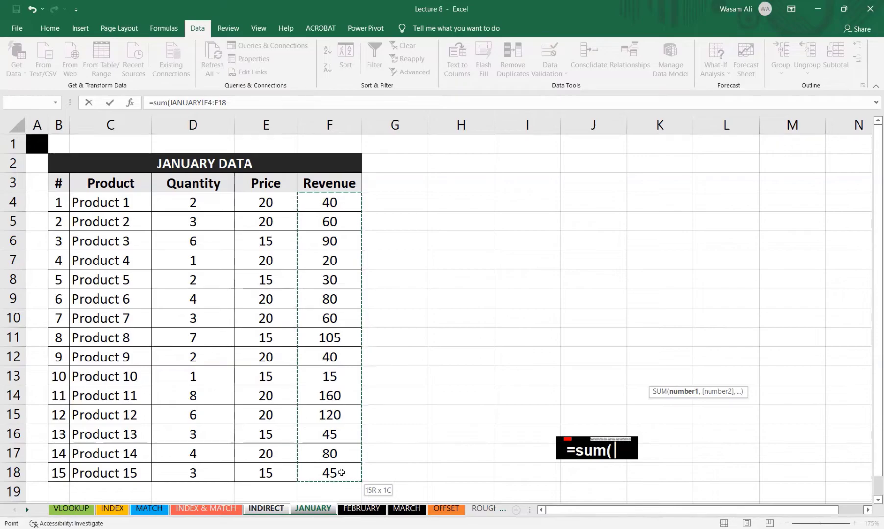
click(245, 108)
text())
key(Return)
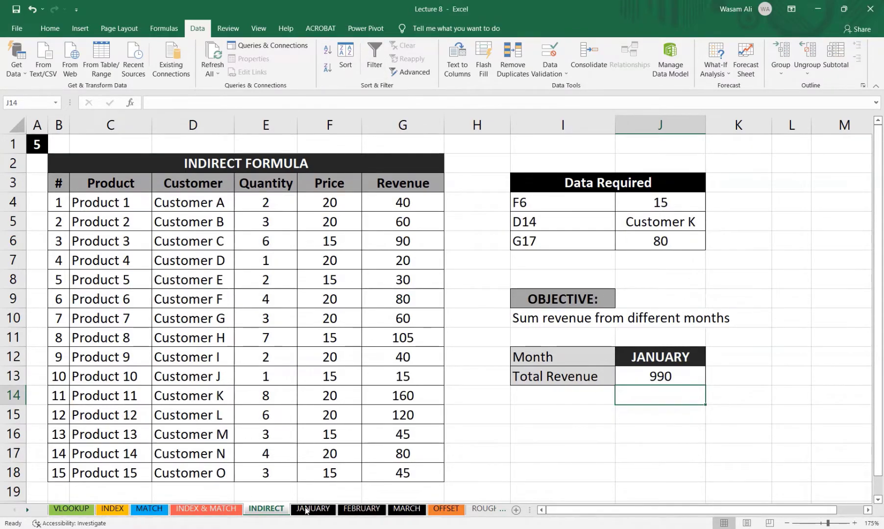
Step: Check the total in J13 against the sum of F4:F18 on the JANUARY sheet, and return to the INDIRECT sheet
click(673, 378)
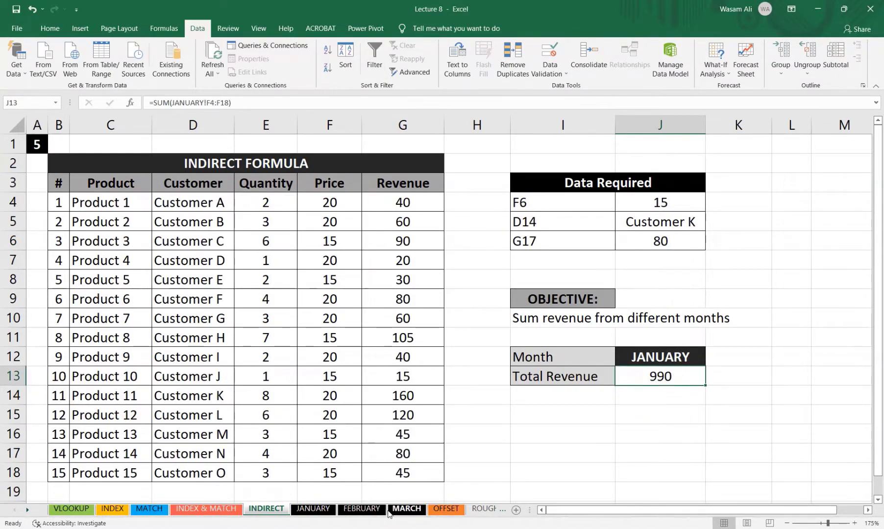
click(318, 510)
drag(329, 200, 342, 476)
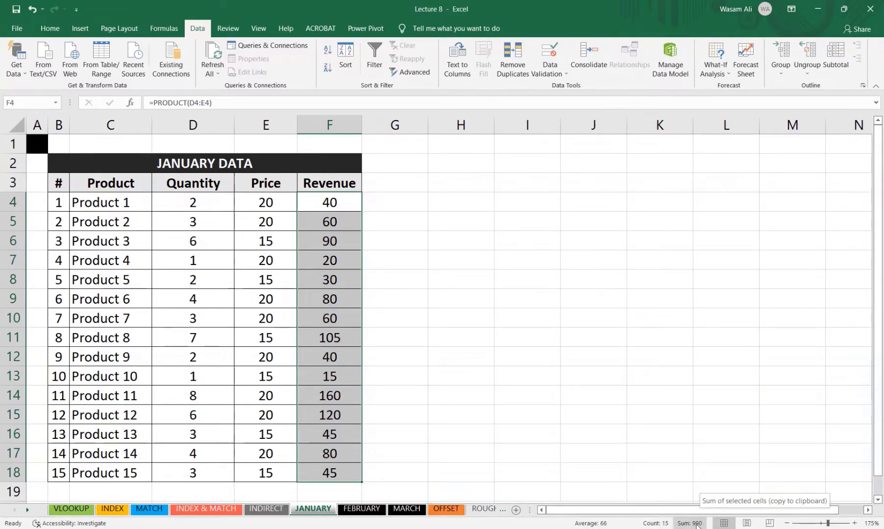
click(283, 510)
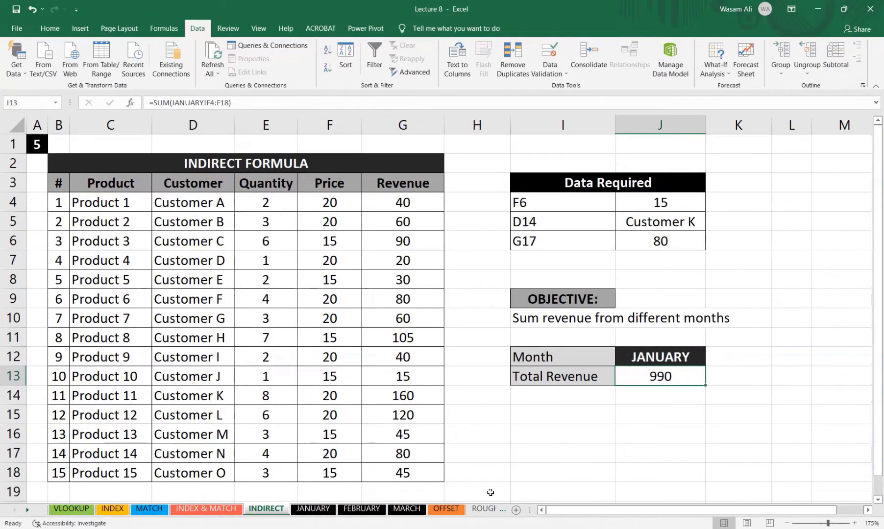
Step: Test the month in J12 with FEBRUARY and MARCH, and switch it back to JANUARY
click(697, 357)
click(710, 363)
click(676, 387)
click(712, 362)
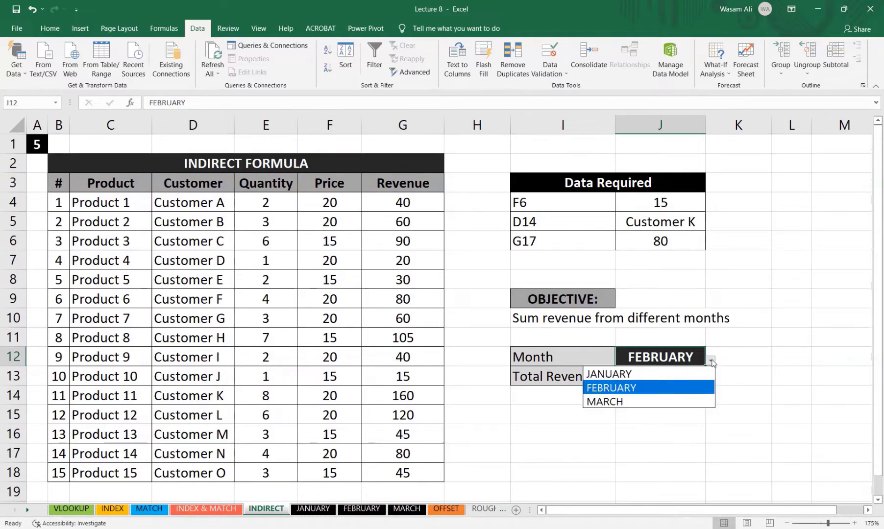
click(671, 402)
click(711, 361)
click(697, 374)
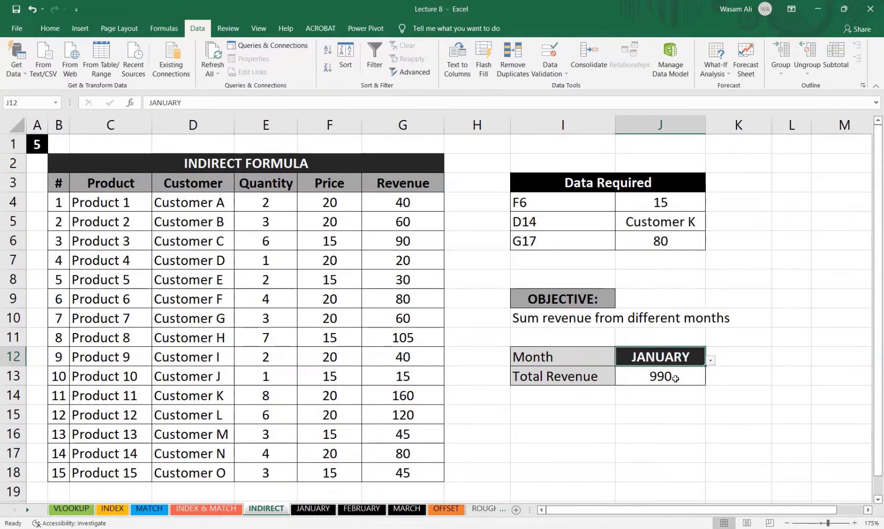
Step: Copy the formula text SUM(JANUARY!F4:F18), without its equals sign, from J13 into I16 and left-align it
double_click(676, 376)
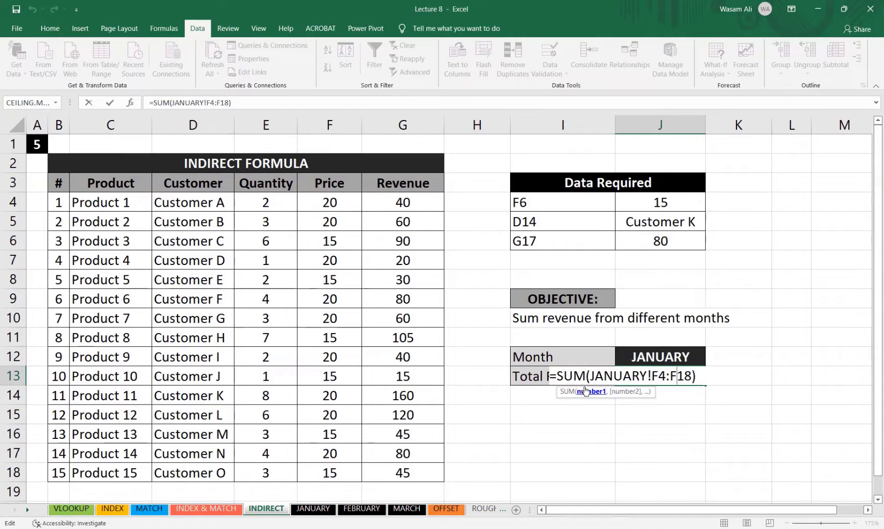
drag(574, 380, 705, 382)
key(ctrl+c)
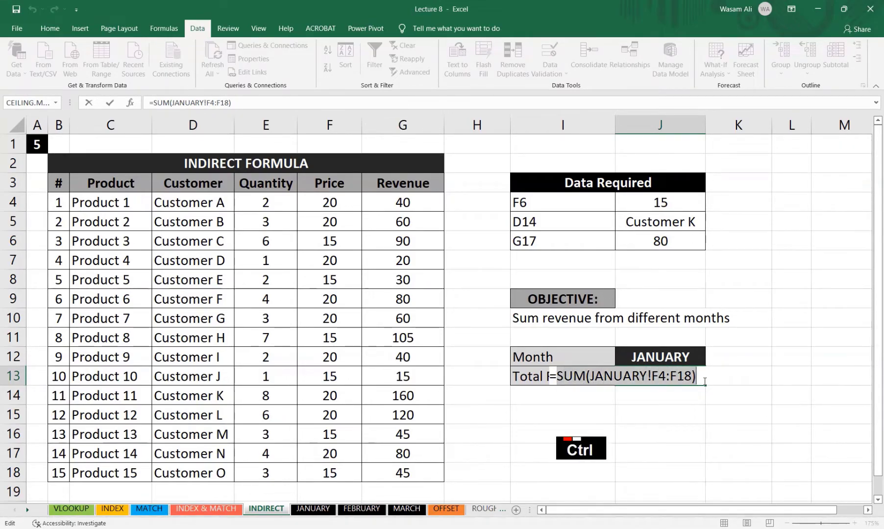
key(Escape)
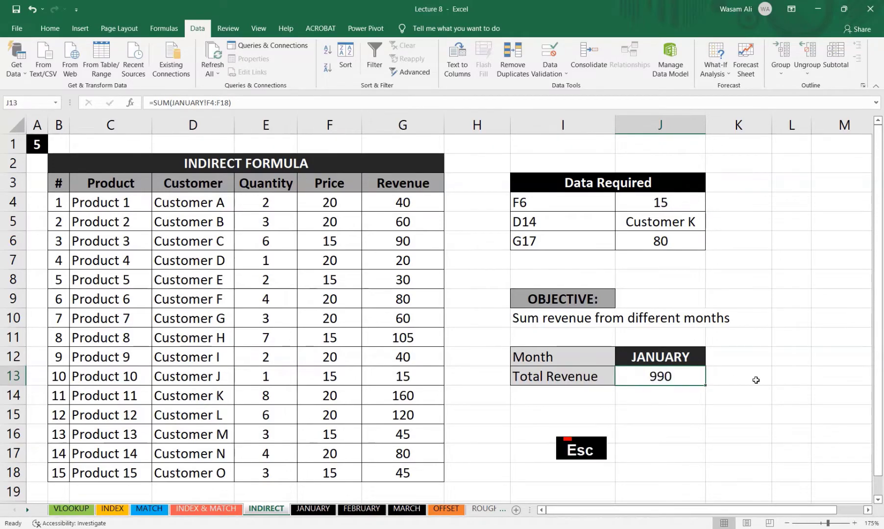
click(569, 426)
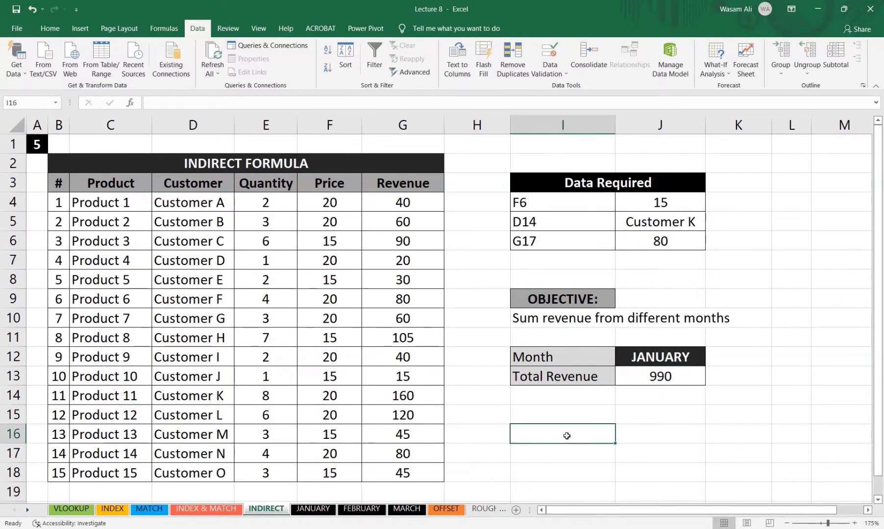
key(ctrl+v)
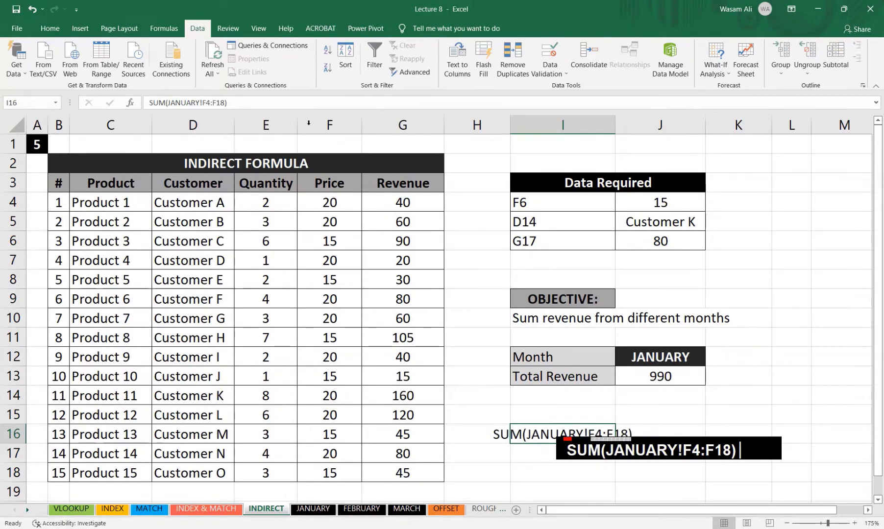
click(47, 28)
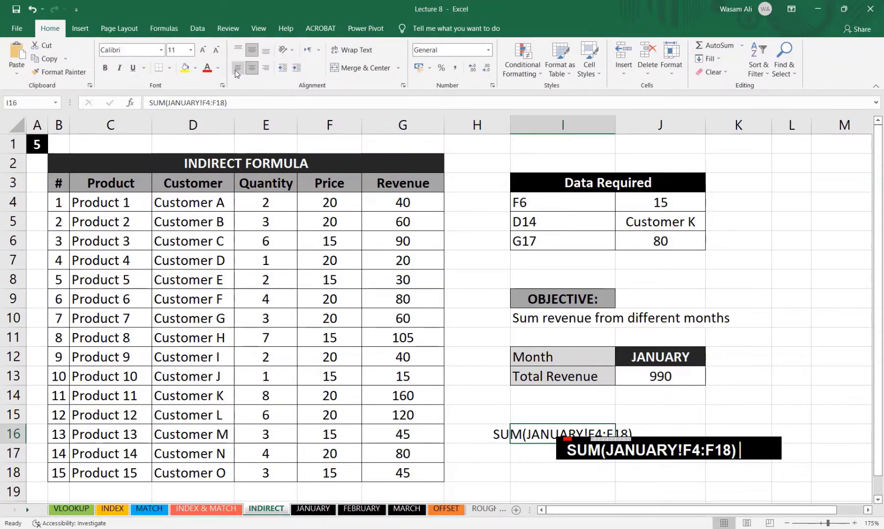
click(238, 68)
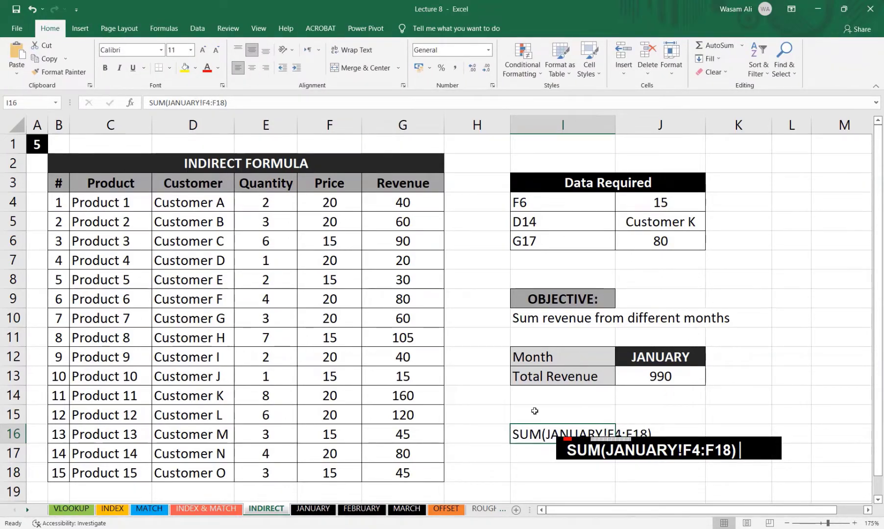
Step: Move the formula text from I16 to I15 and clear the formula from J13
click(585, 416)
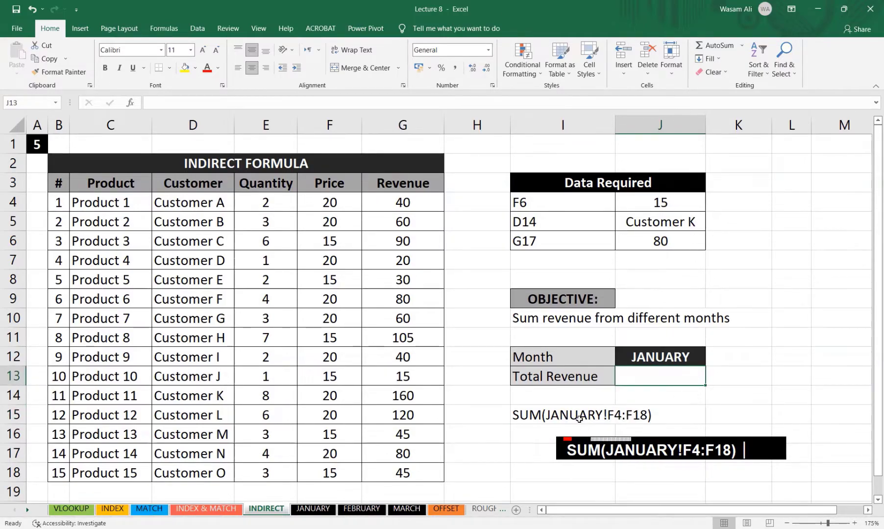
click(693, 353)
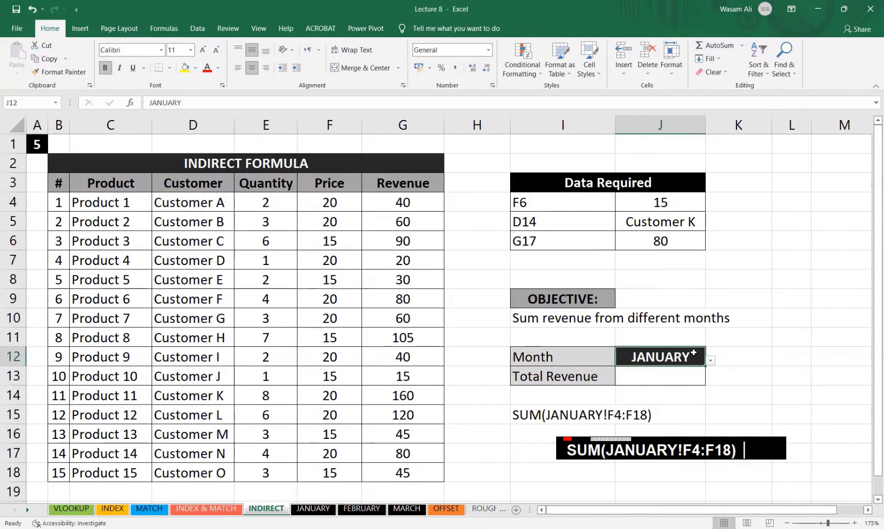
text(=su)
text(m()
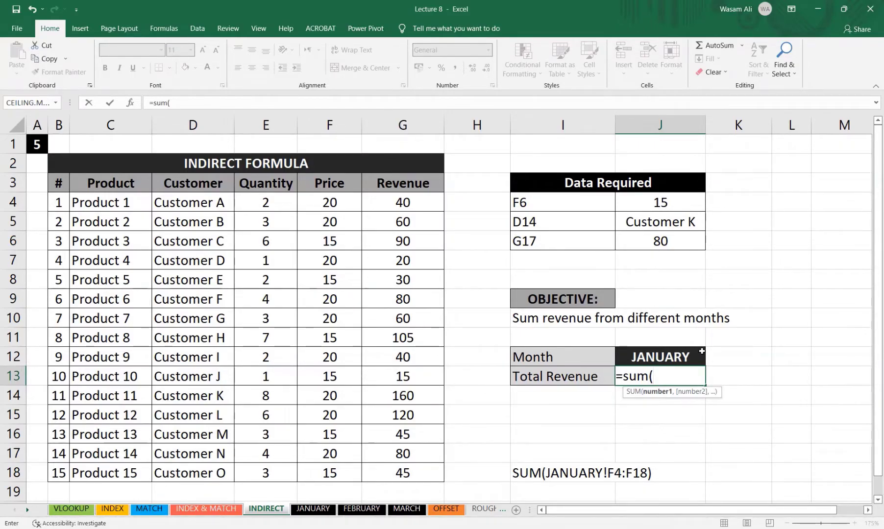
key(Escape)
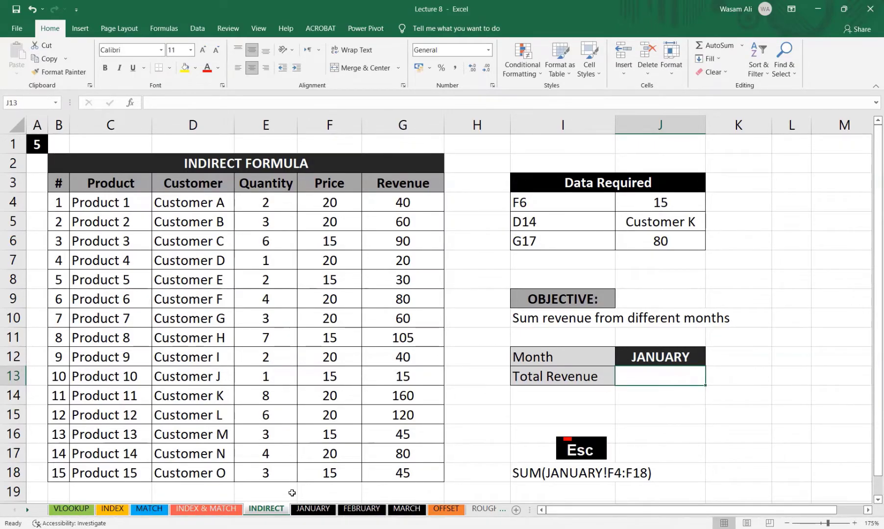
Step: Compare the revenue range F4:F18 on the JANUARY, FEBRUARY and MARCH sheets, and return to the INDIRECT sheet
click(316, 510)
click(362, 509)
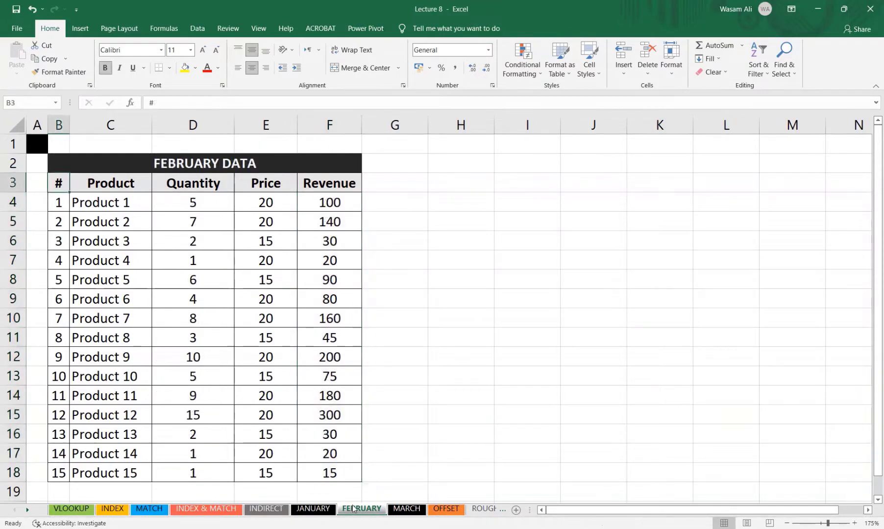
click(404, 509)
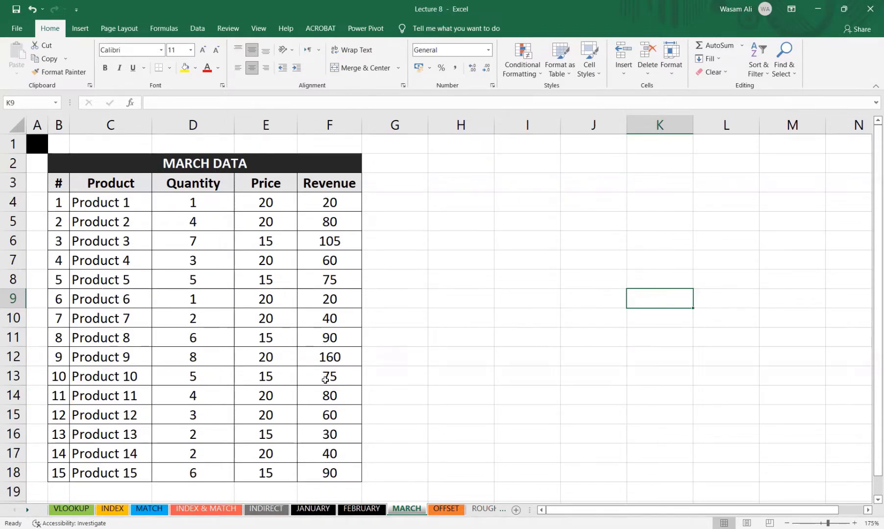
click(313, 509)
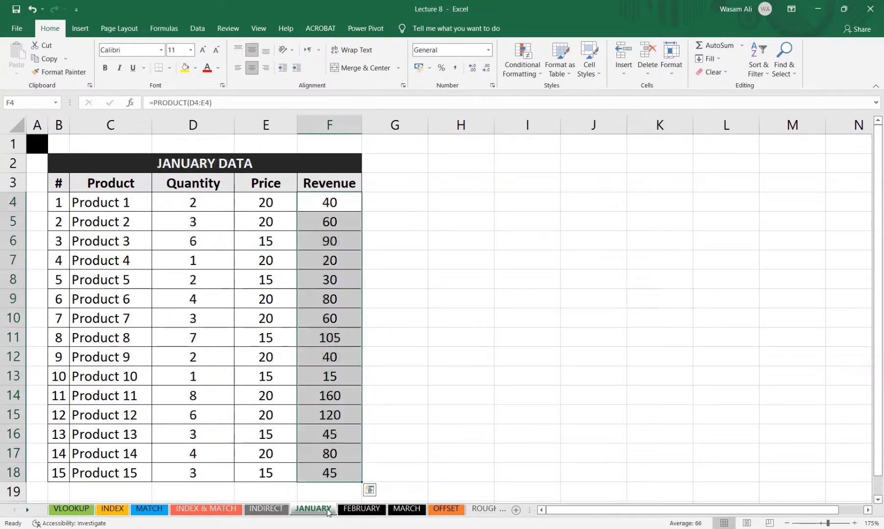
click(362, 509)
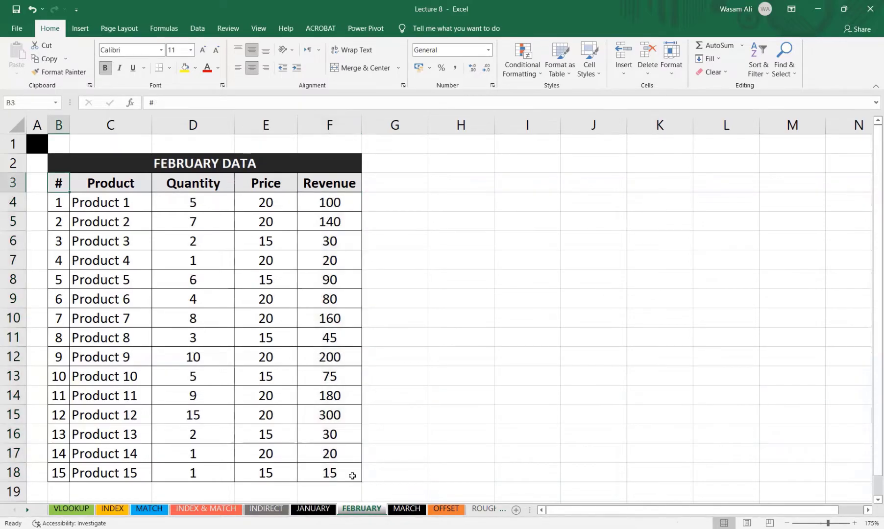
drag(336, 202, 332, 471)
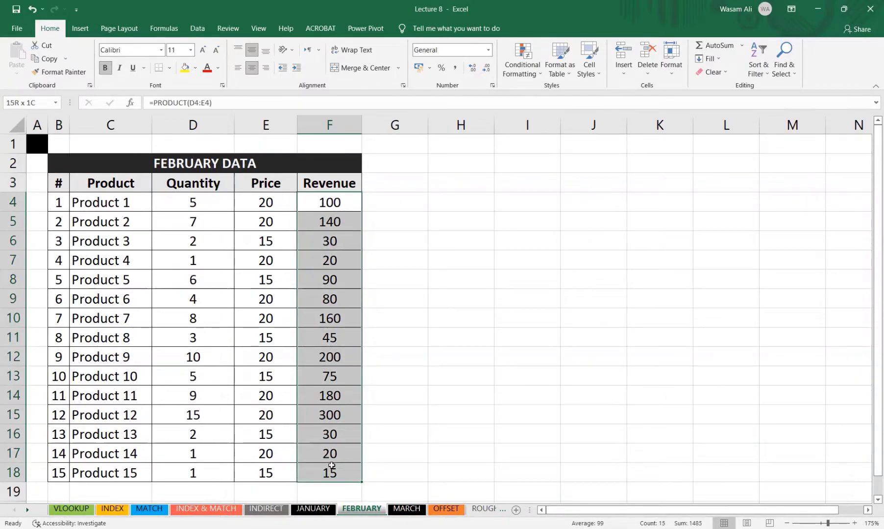
click(407, 509)
drag(327, 206, 329, 470)
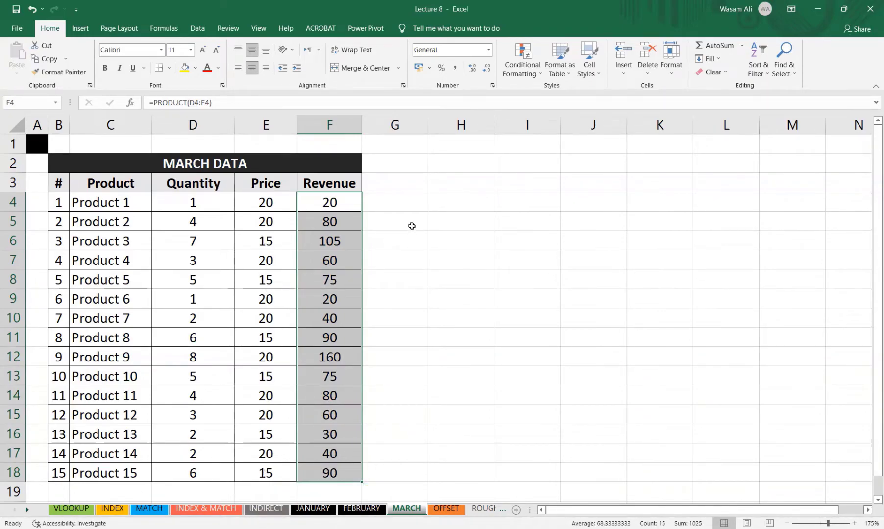
click(282, 510)
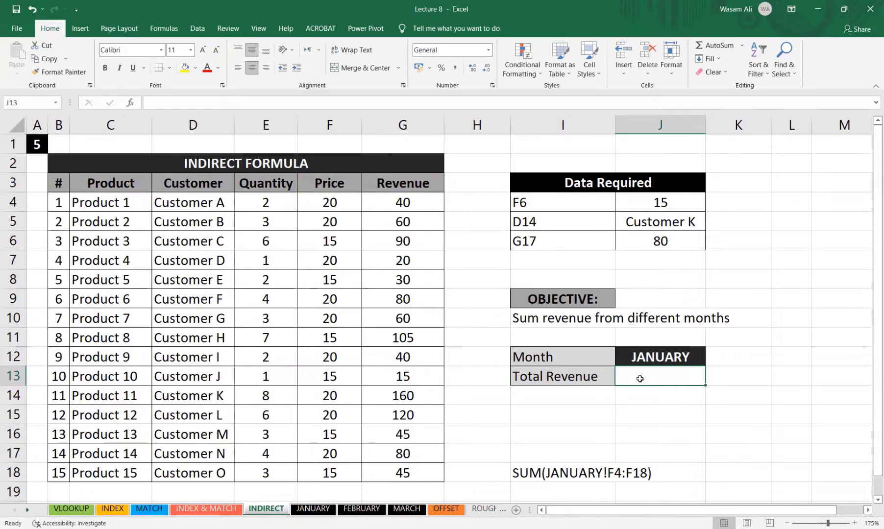
Step: Begin the total revenue formula in J13 with =sum(indirect(J12, taking the sheet name from the selected month
text(=sum)
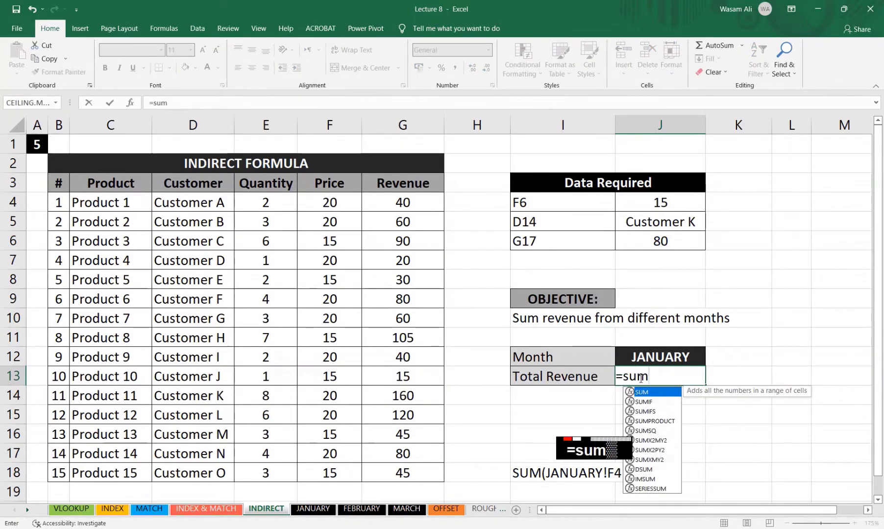
text((ind)
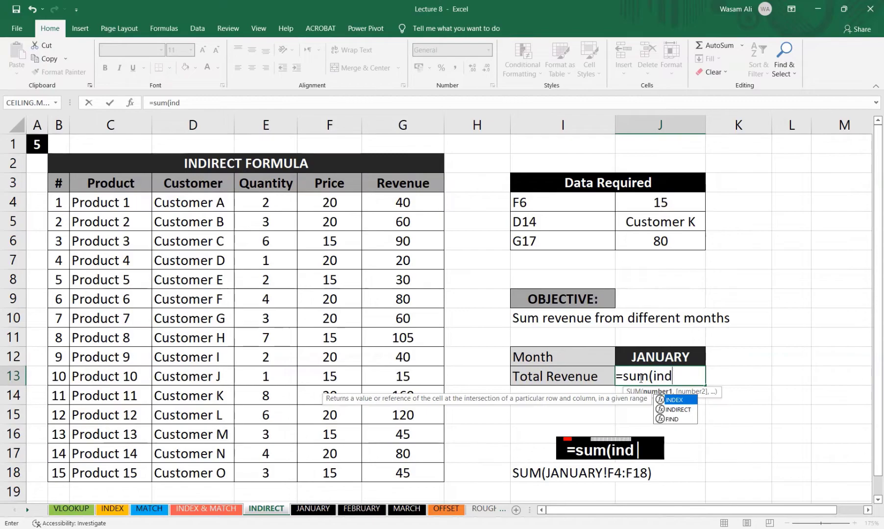
text(irect)
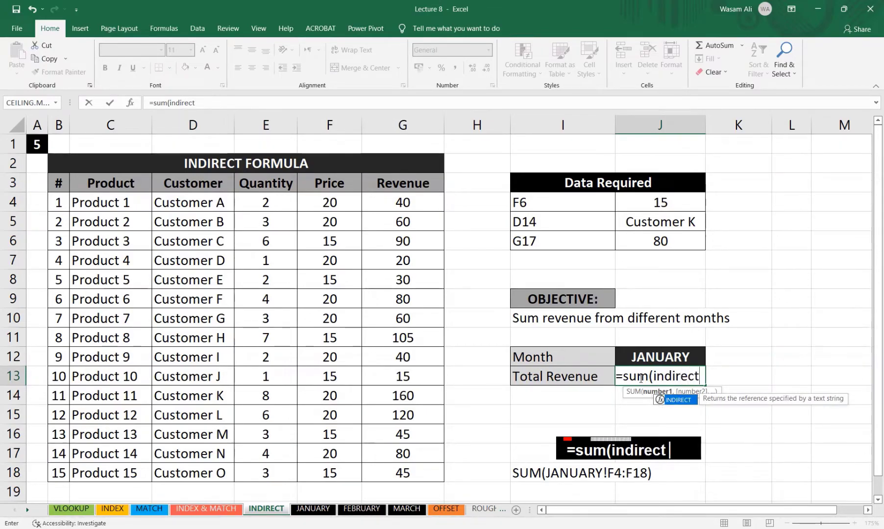
text(()
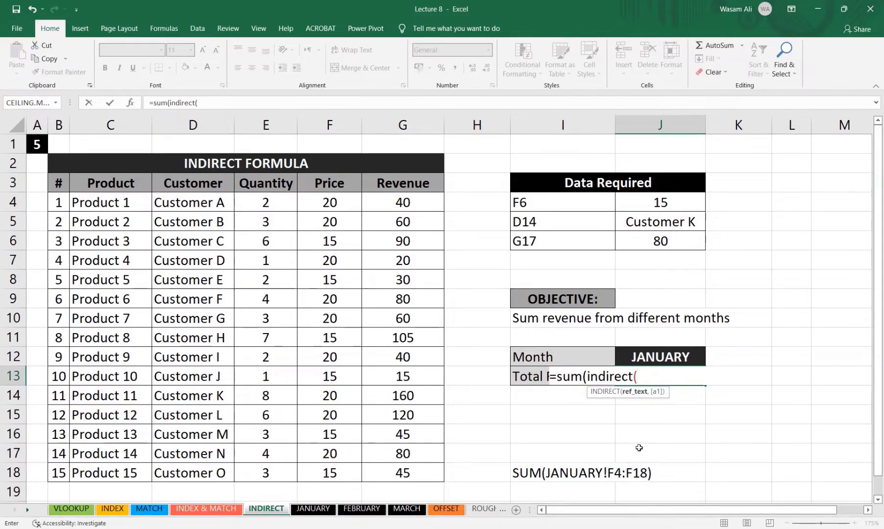
click(686, 357)
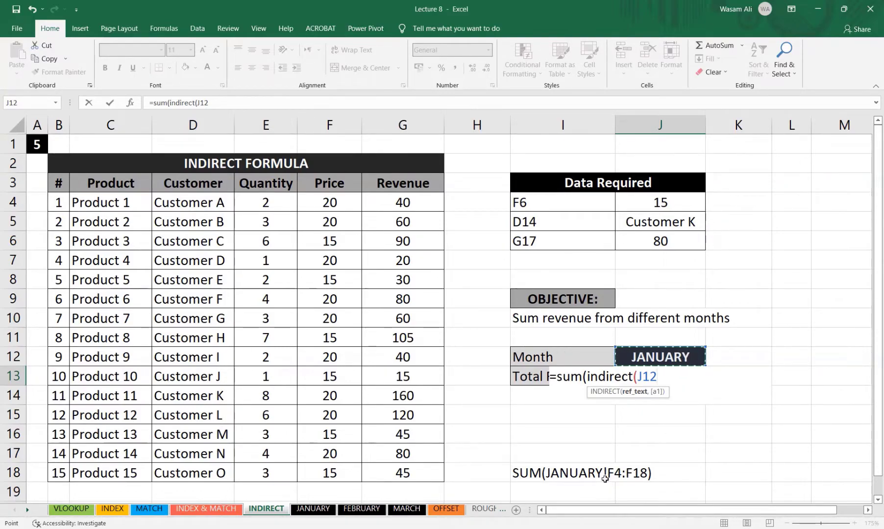
Step: Append &"!" after J12 in the J13 formula to join the quoted sheet separator to the month
text(&)
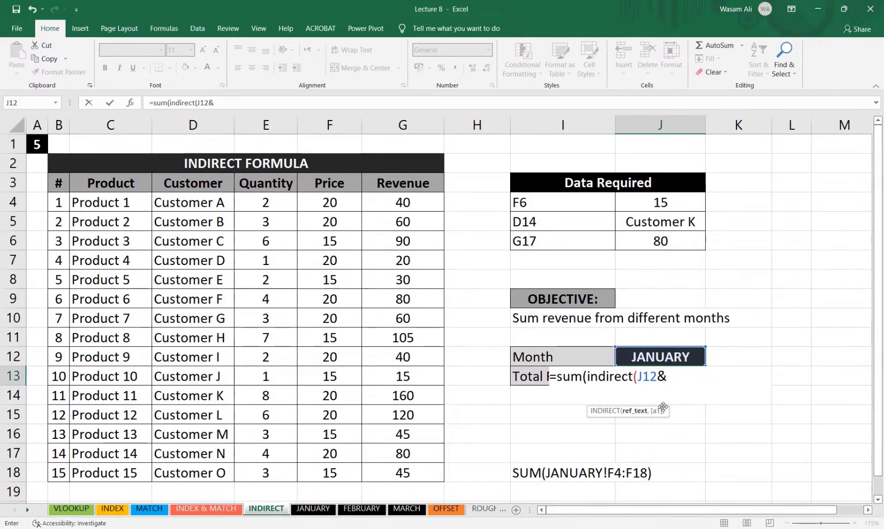
key(shift)
text(!)
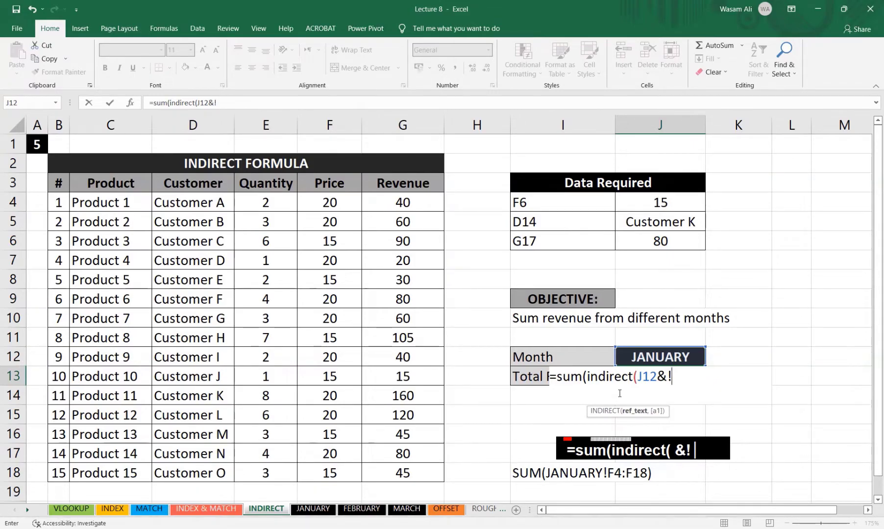
key(BackSpace)
text("!)
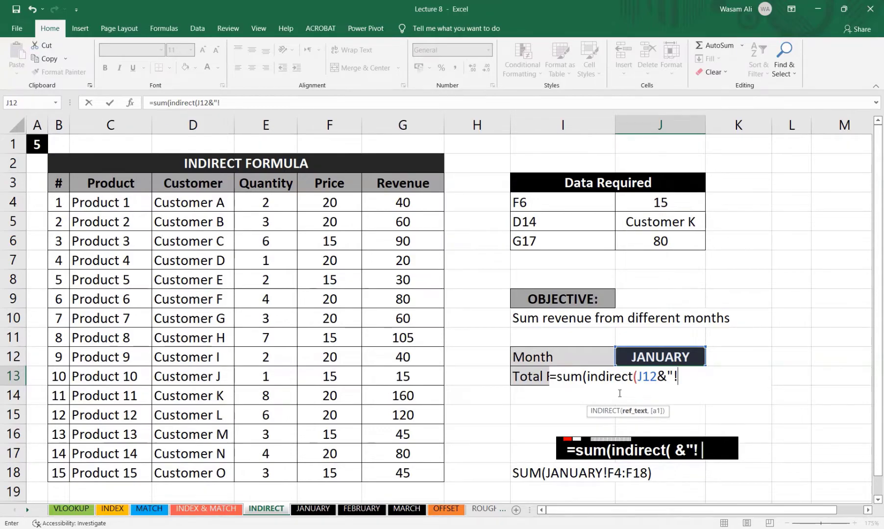
text(")
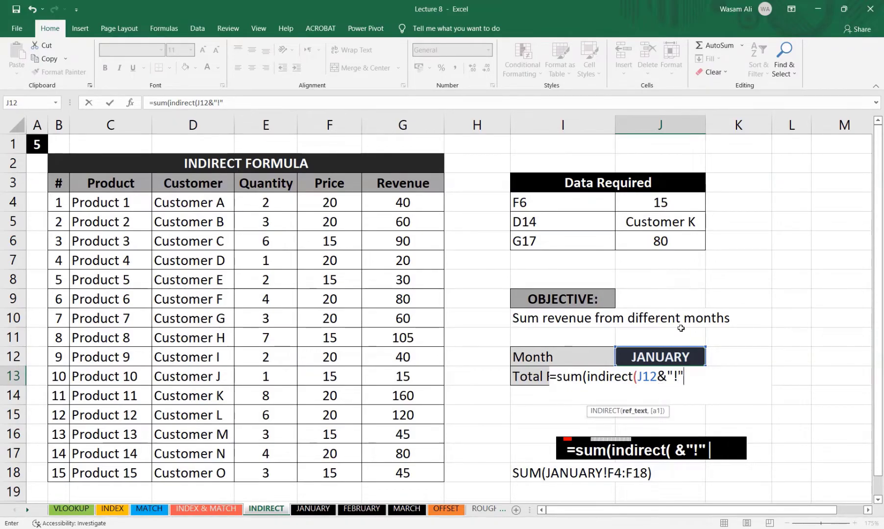
Step: Append &"F4" to the J13 formula as the quoted first cell of the revenue range
key(shift)
text(&)
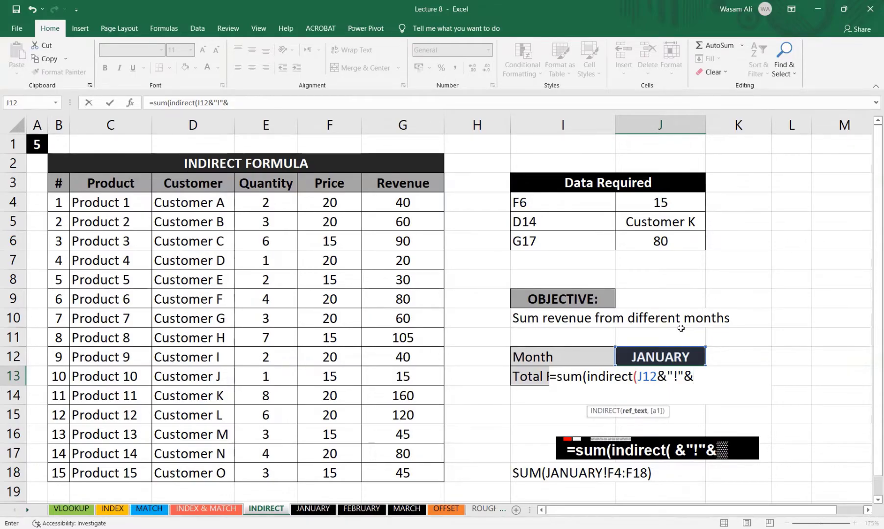
text(")
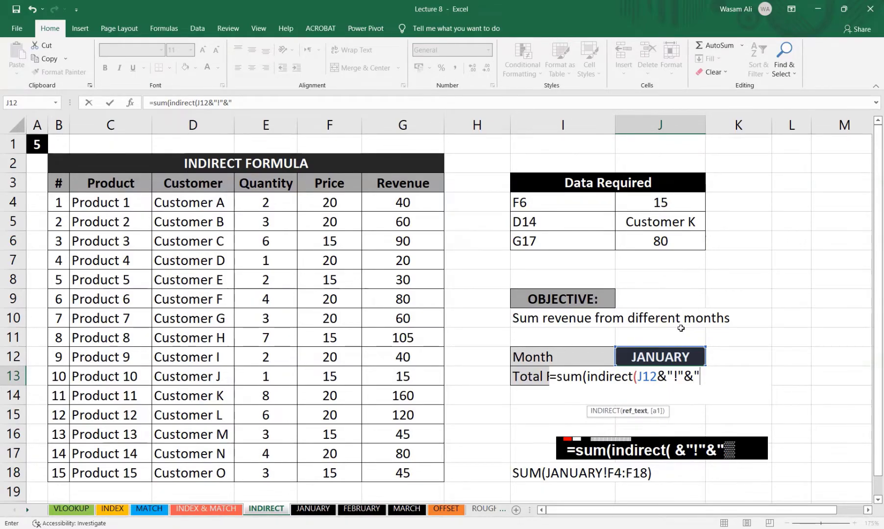
text(F4")
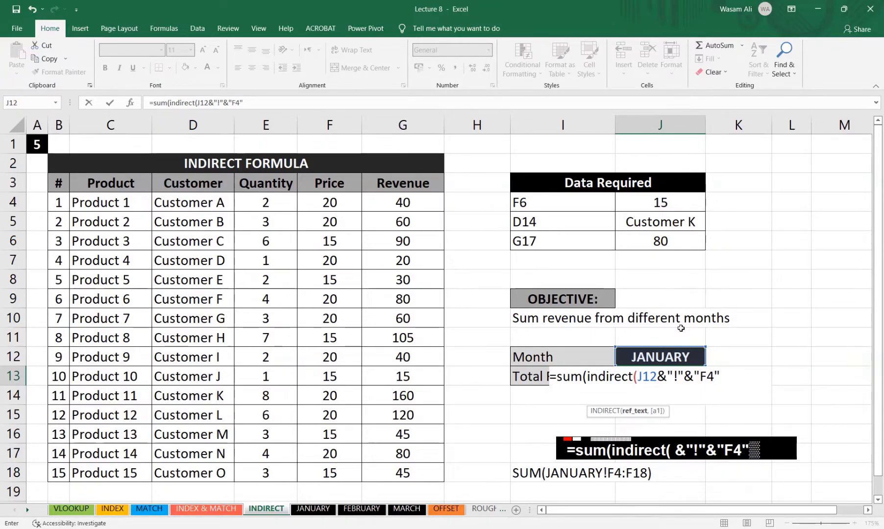
Step: Append &":"& after "F4" in the J13 formula to join the quoted range separator
text(&")
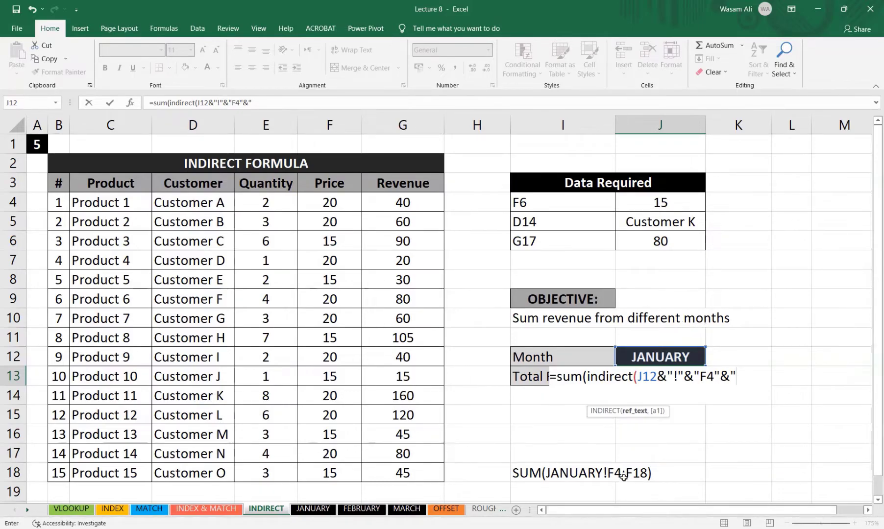
key(shift)
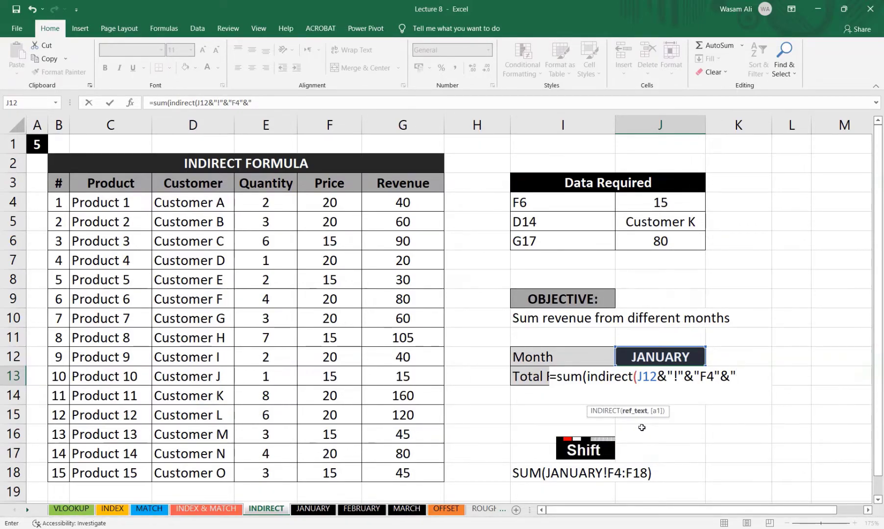
text(:)
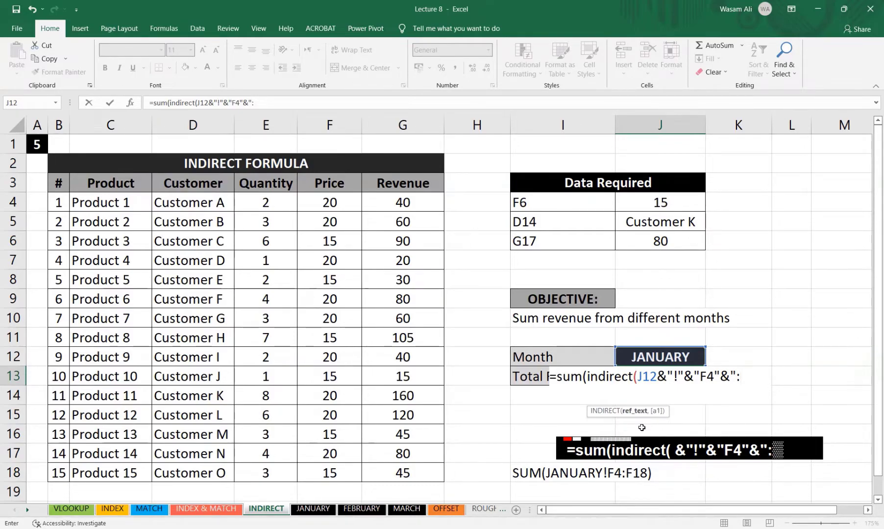
text(")
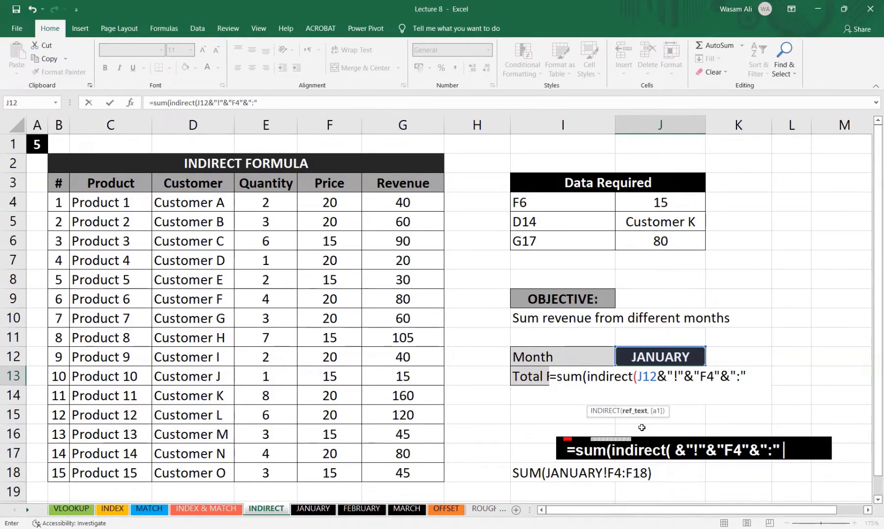
text(&)
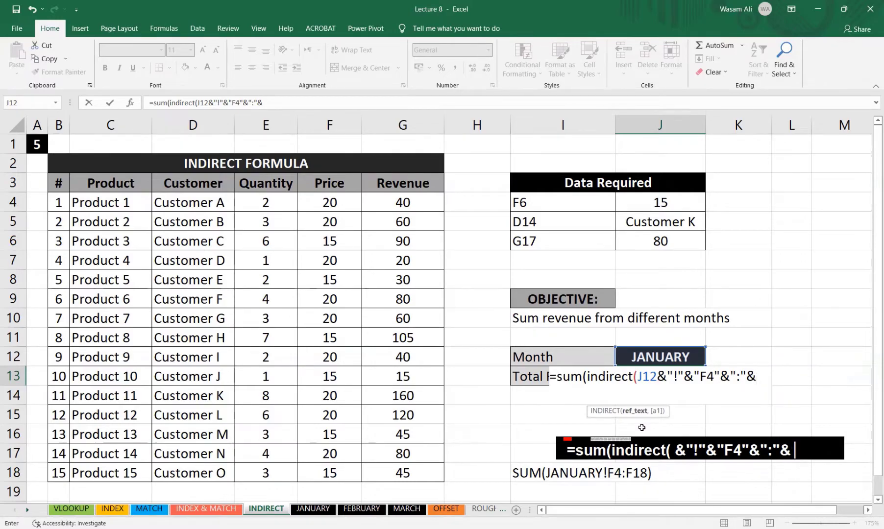
text(F18)
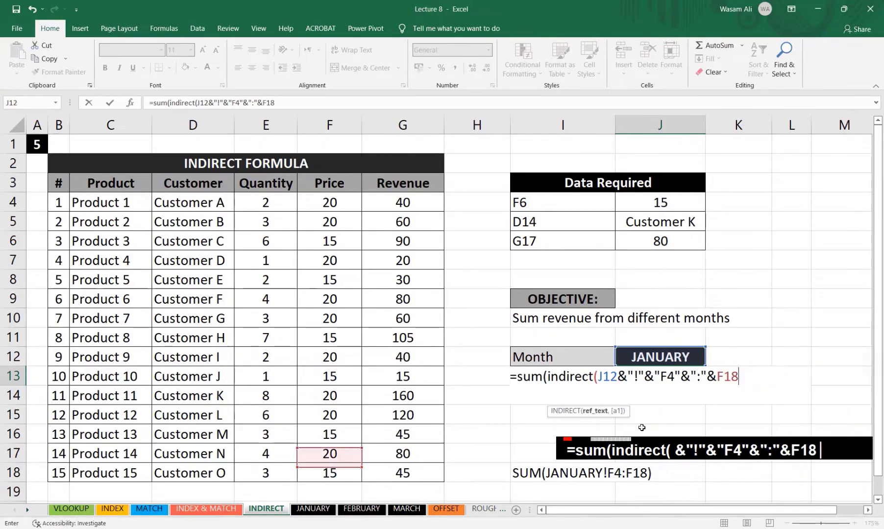
key(Return)
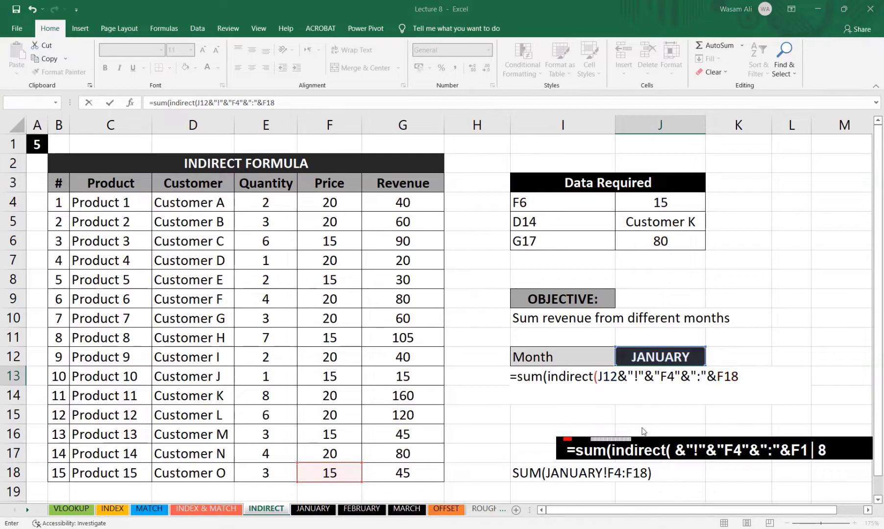
key(Escape)
key(Escape)
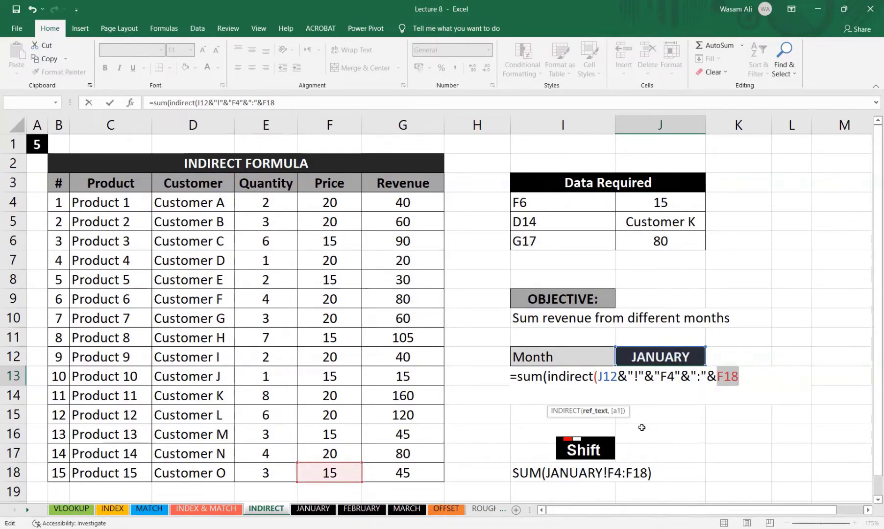
Step: Complete the range text in the J13 formula with the quoted end cell "F18" and close the INDIRECT function
text(")
text(F)
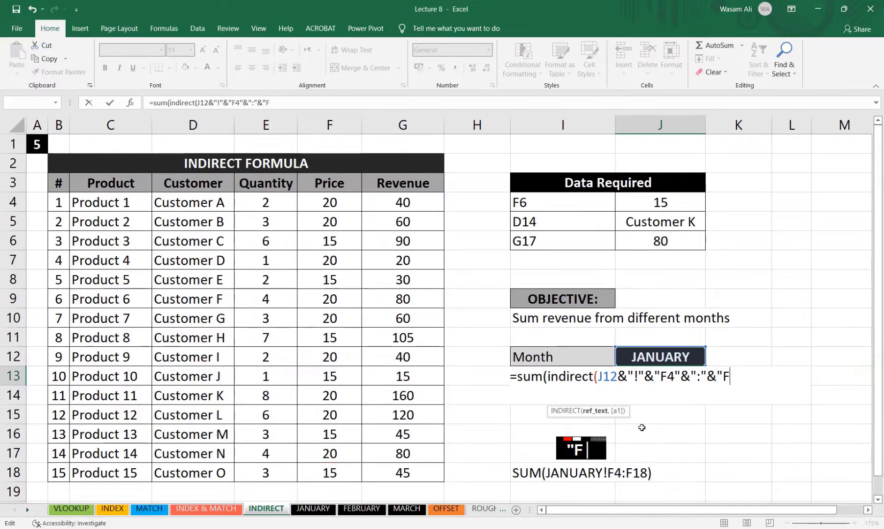
text(18)
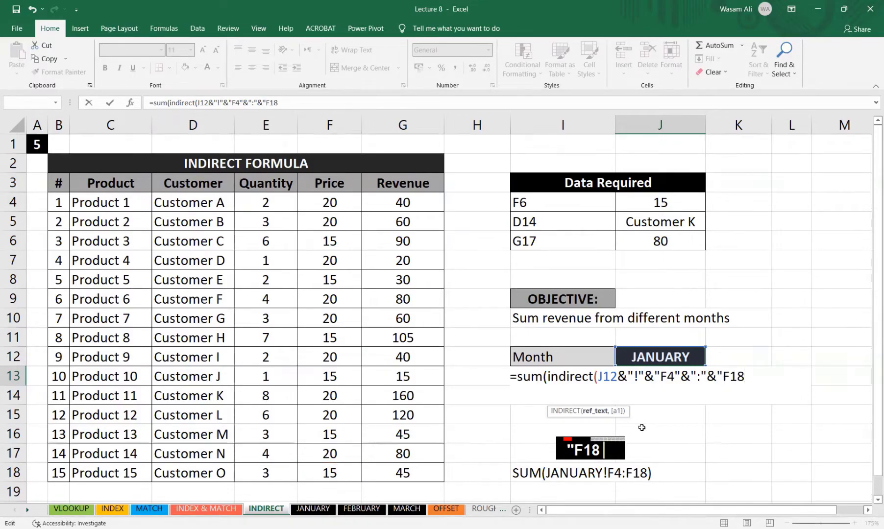
text(")
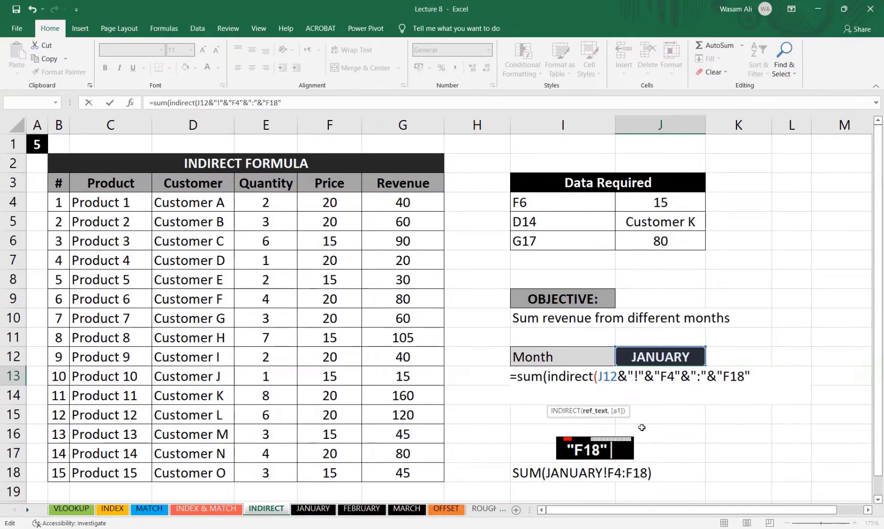
text())
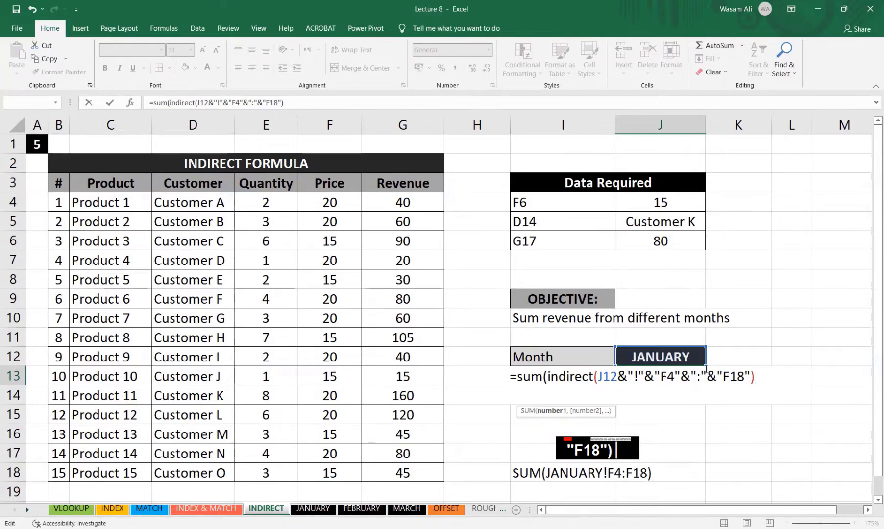
Step: Try to enter the J13 formula without closing SUM, and decline the suggested correction
key(Return)
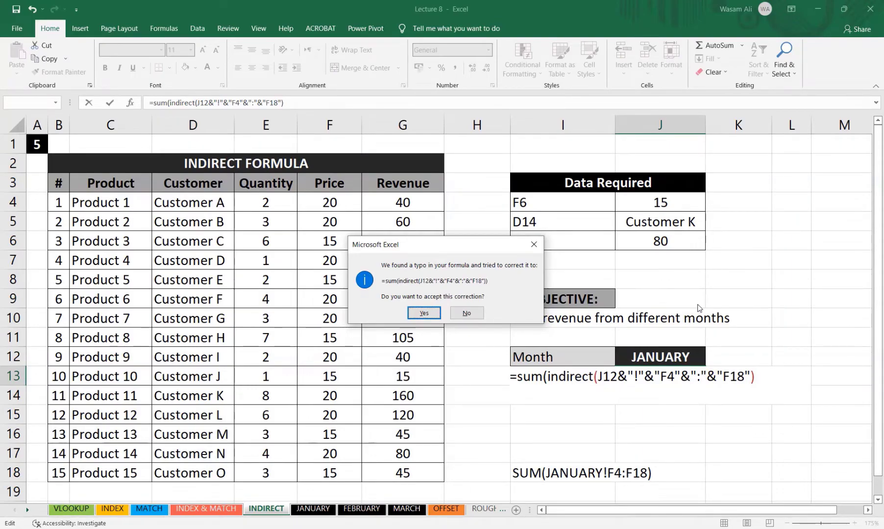
key(Right)
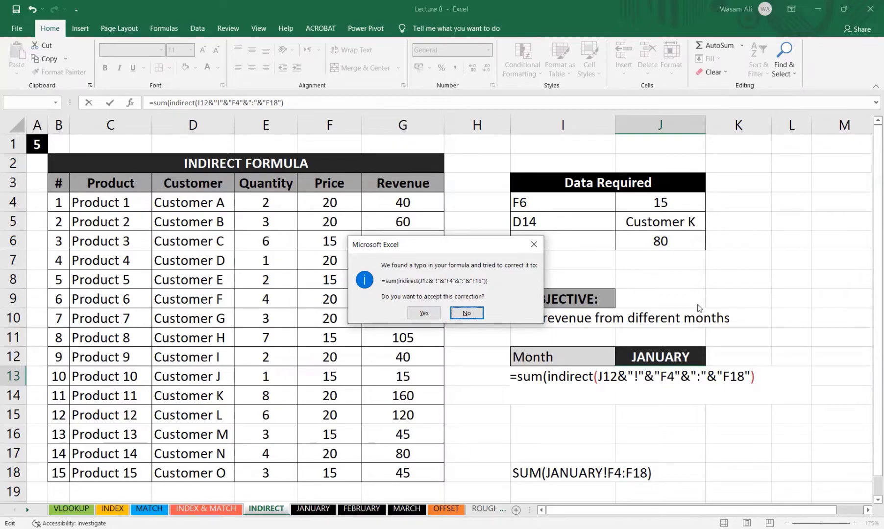
key(Return)
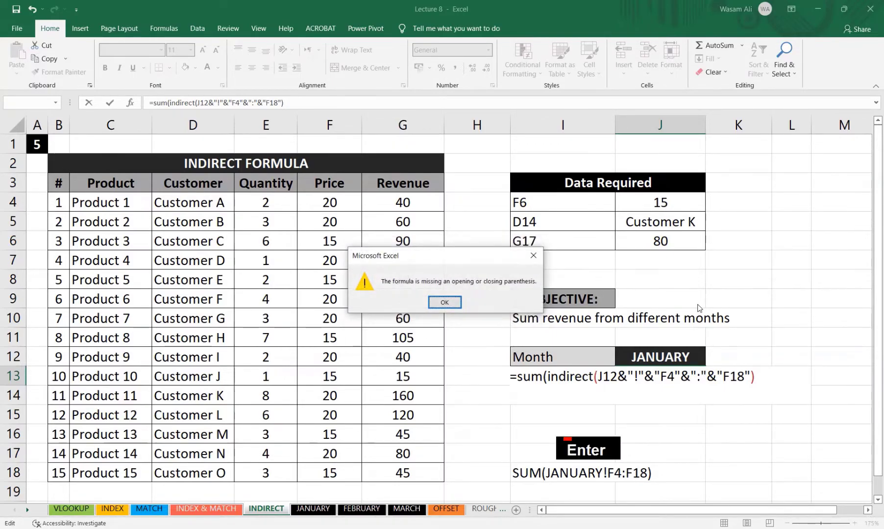
key(Return)
key(Right)
key(Right)
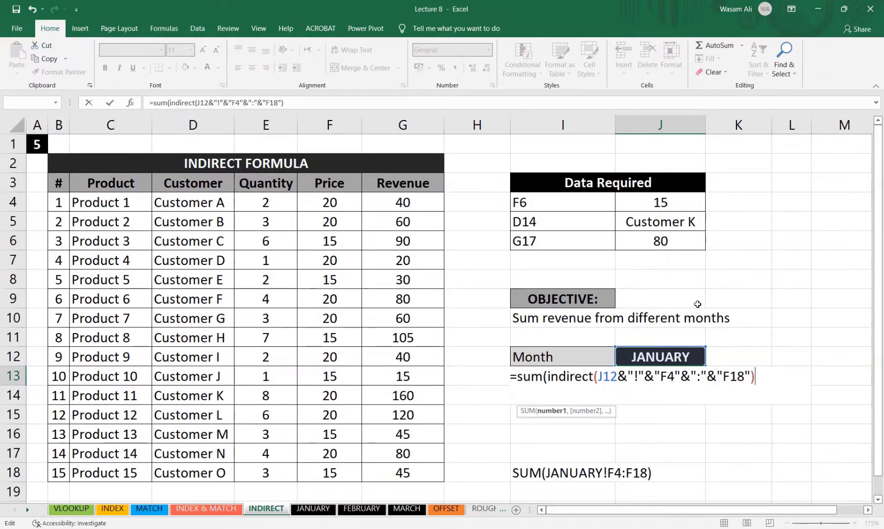
Step: Add the closing parenthesis for SUM and enter the total revenue formula in J13
text())
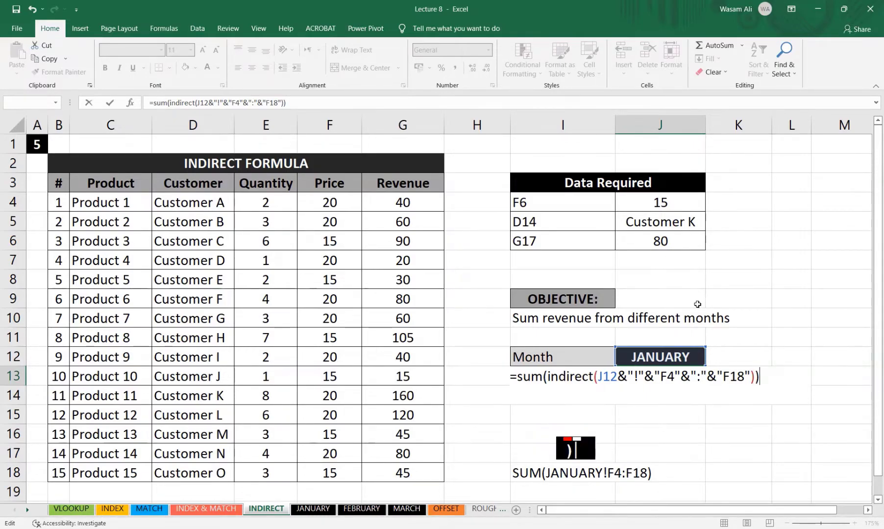
key(Return)
key(Up)
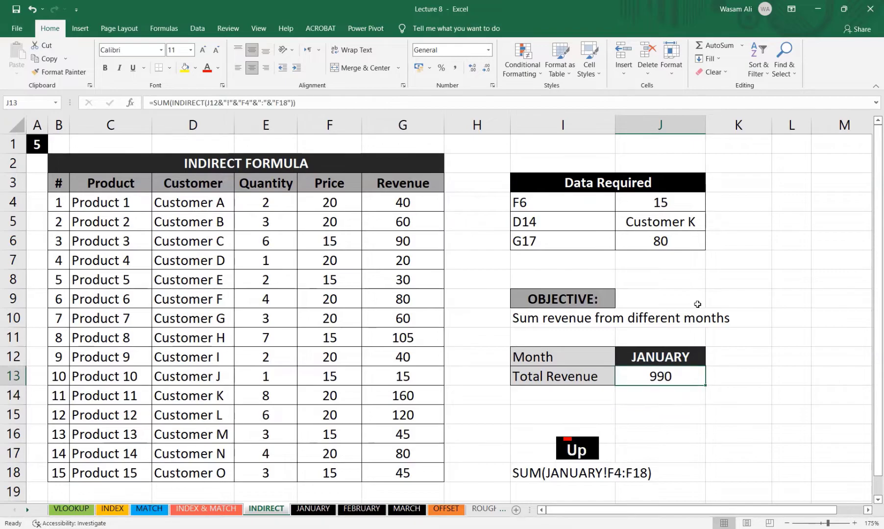
Step: Set the month in J12 to FEBRUARY and compare the total with the revenue sum on the FEBRUARY sheet
click(684, 358)
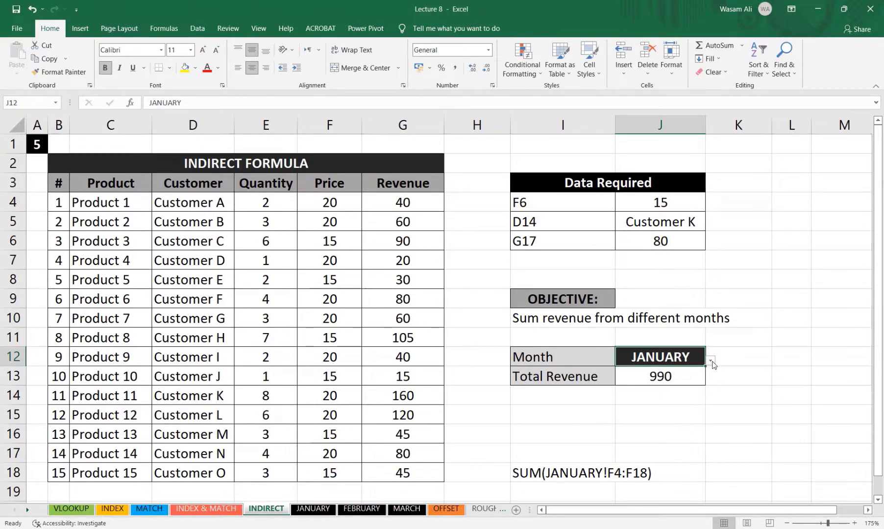
click(711, 362)
click(673, 388)
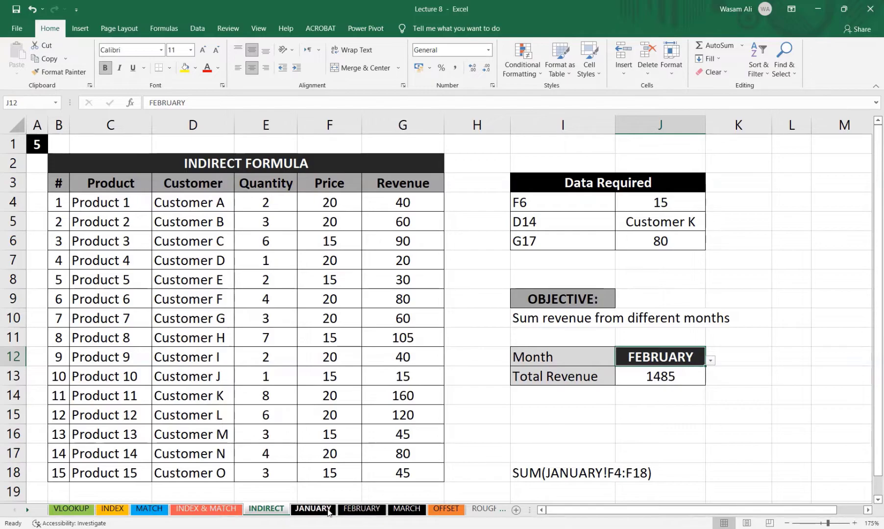
click(362, 508)
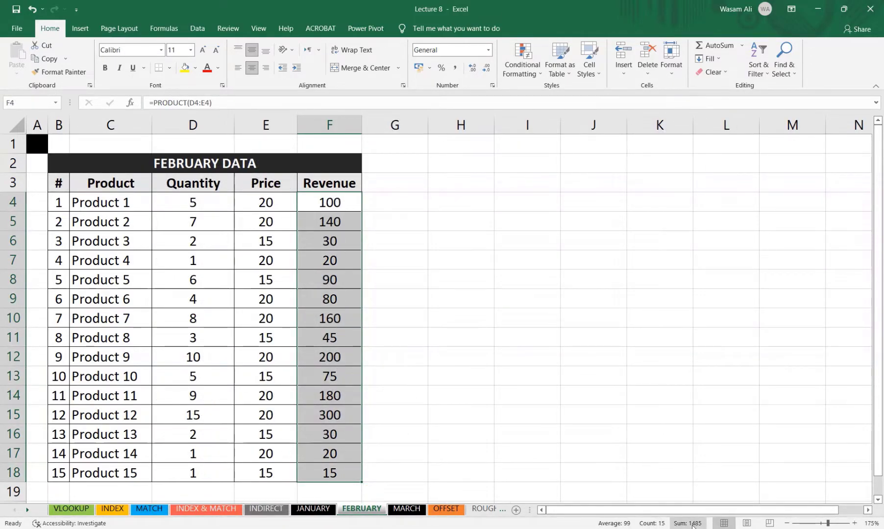
click(266, 509)
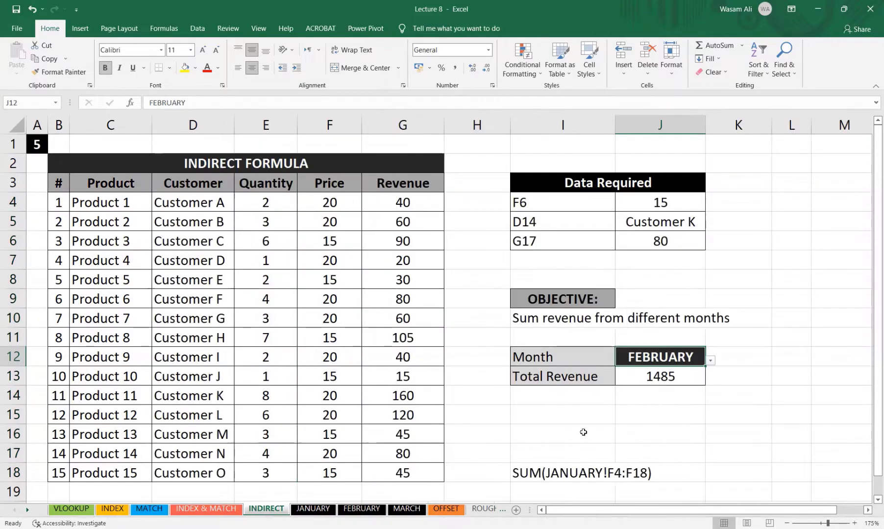
Step: Set the month in J12 to MARCH and compare the total with the revenue sum on the MARCH sheet
click(710, 360)
click(666, 400)
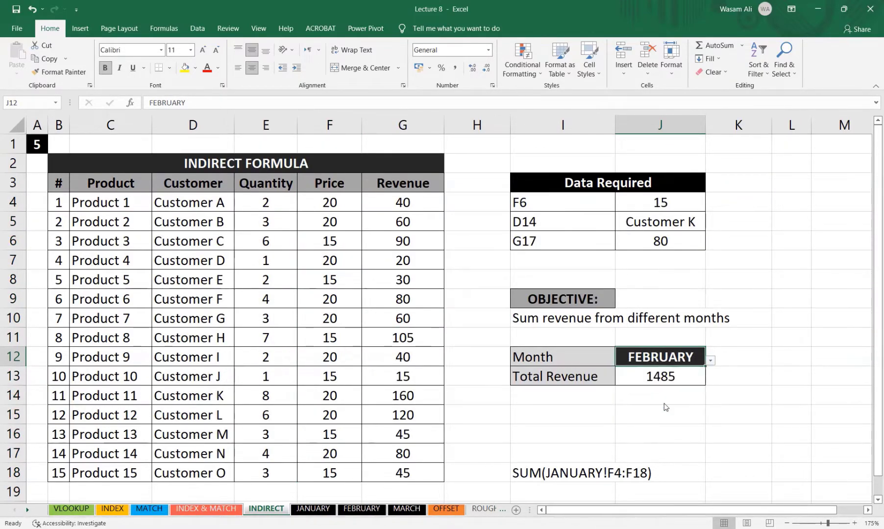
click(407, 508)
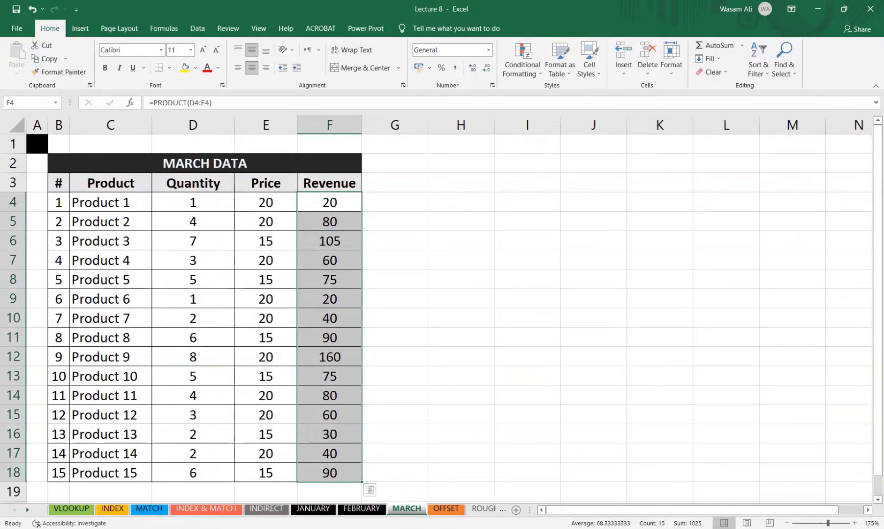
click(267, 508)
click(591, 388)
click(691, 357)
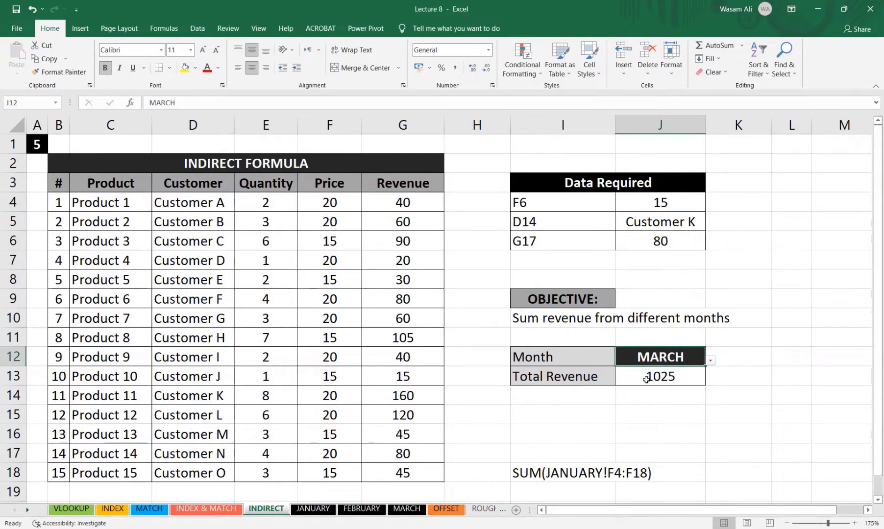
click(655, 397)
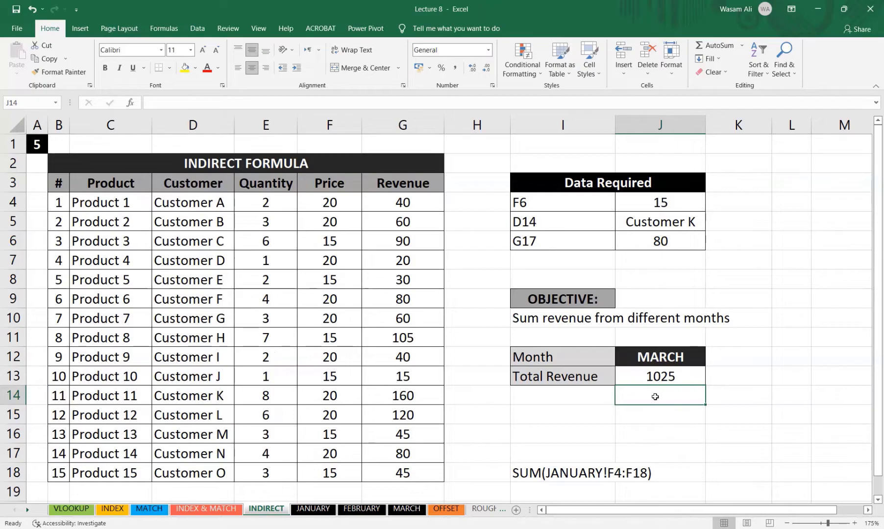
click(643, 384)
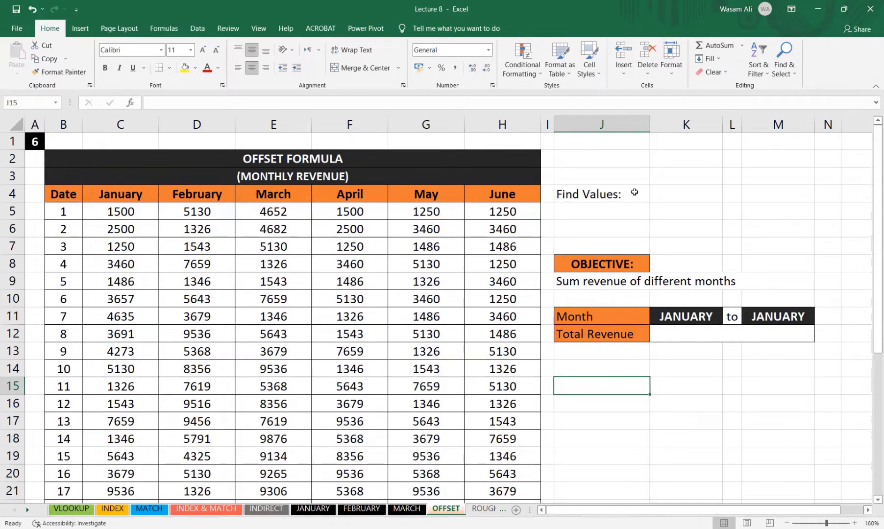
Step: Enter =OFFSET(C5,2,3) in K4 to find the value two rows down and three columns across from C5
click(665, 196)
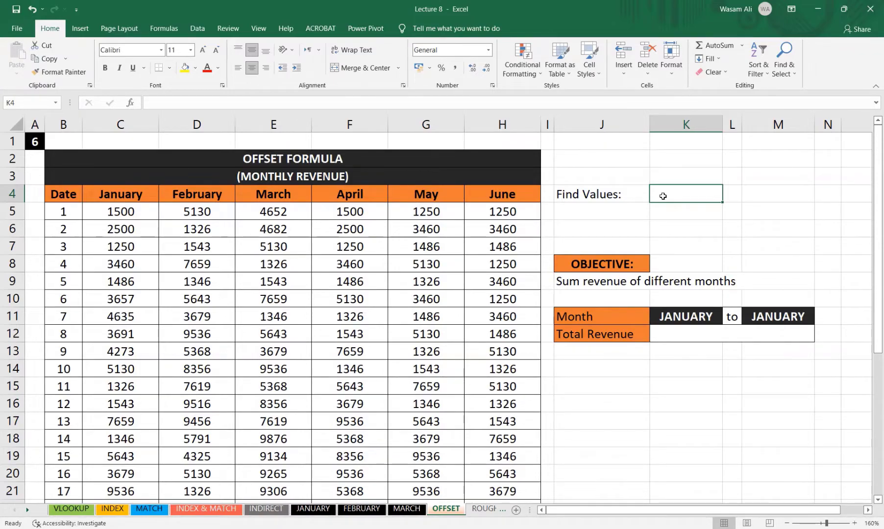
text(=)
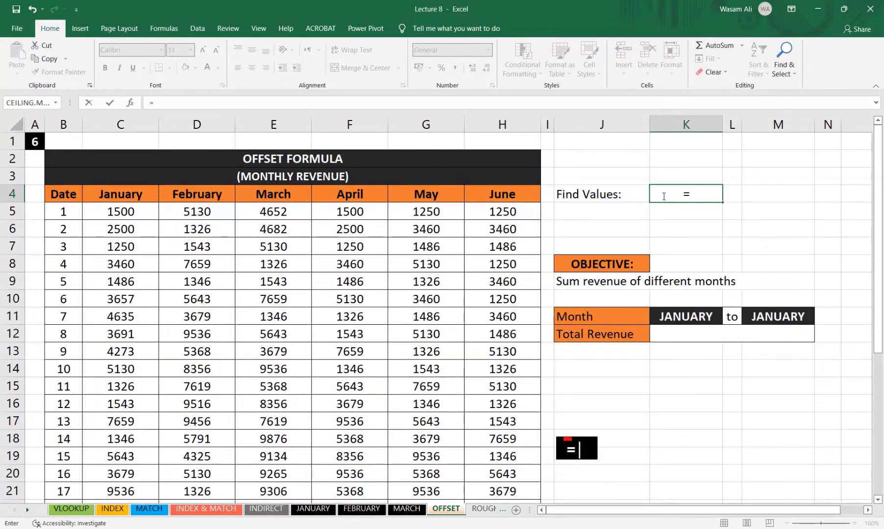
text(offset)
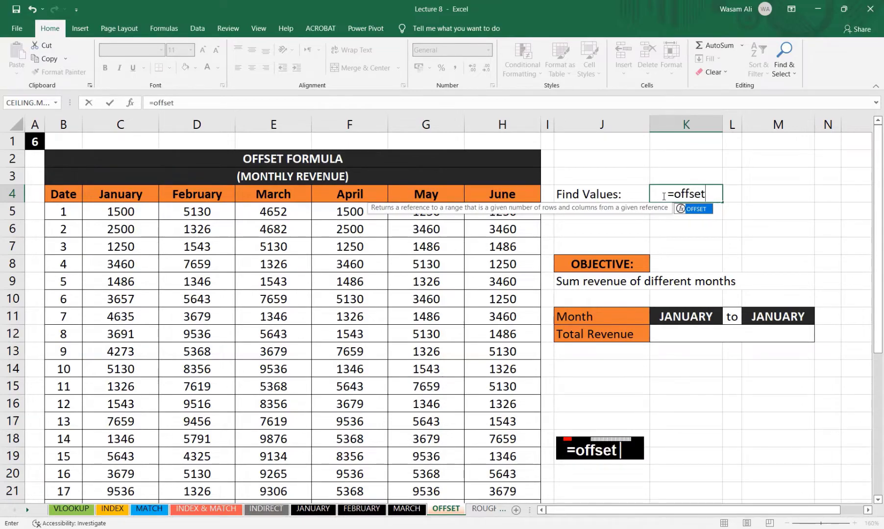
text(()
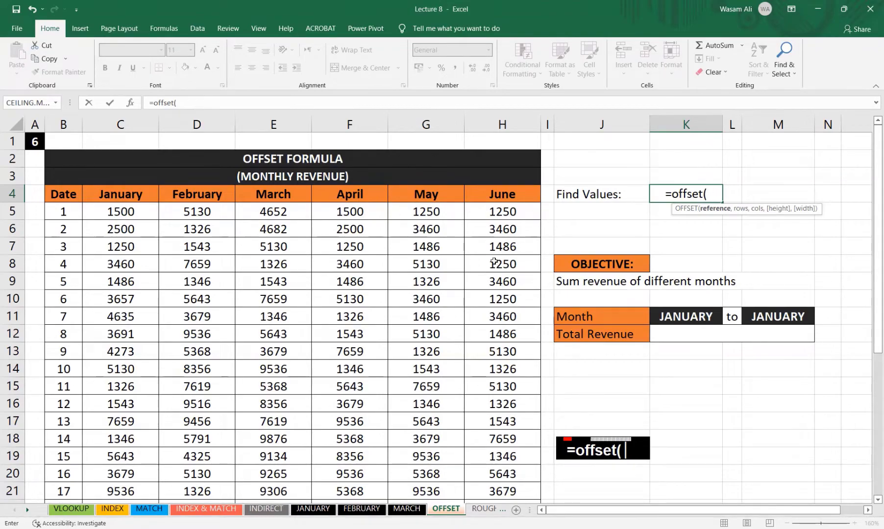
click(113, 209)
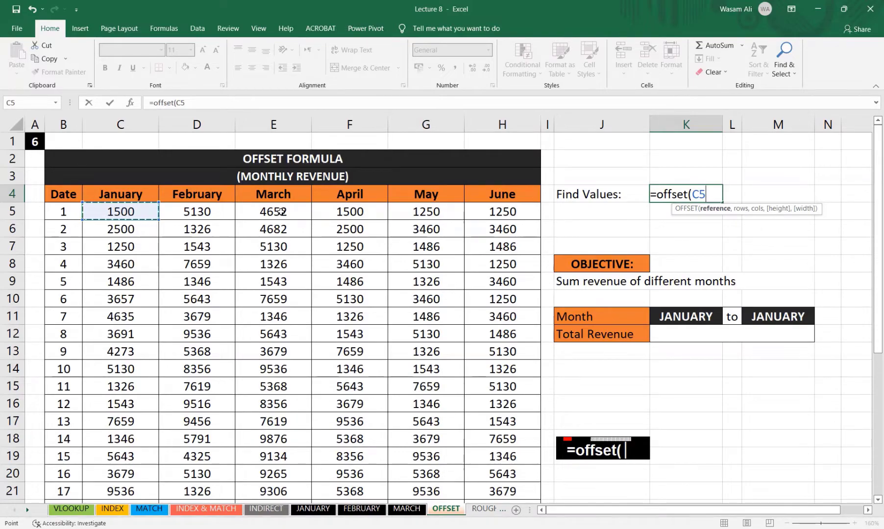
text(,)
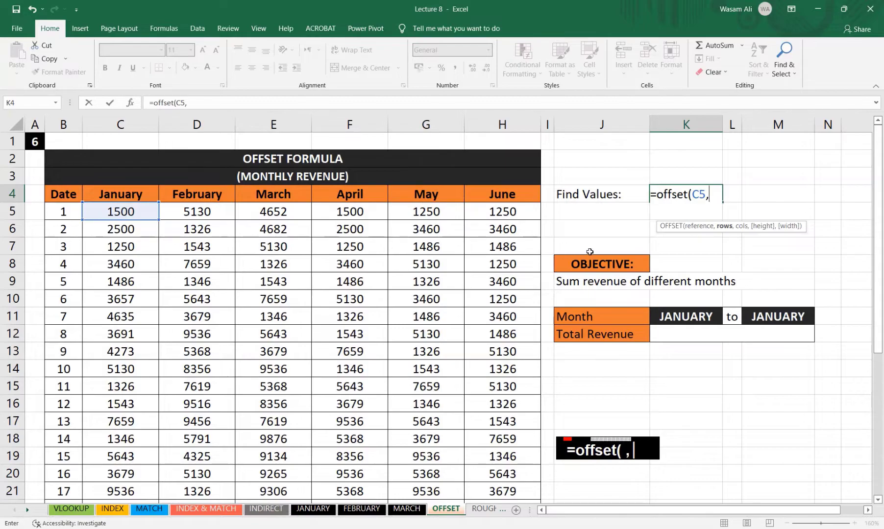
text(2)
text(,)
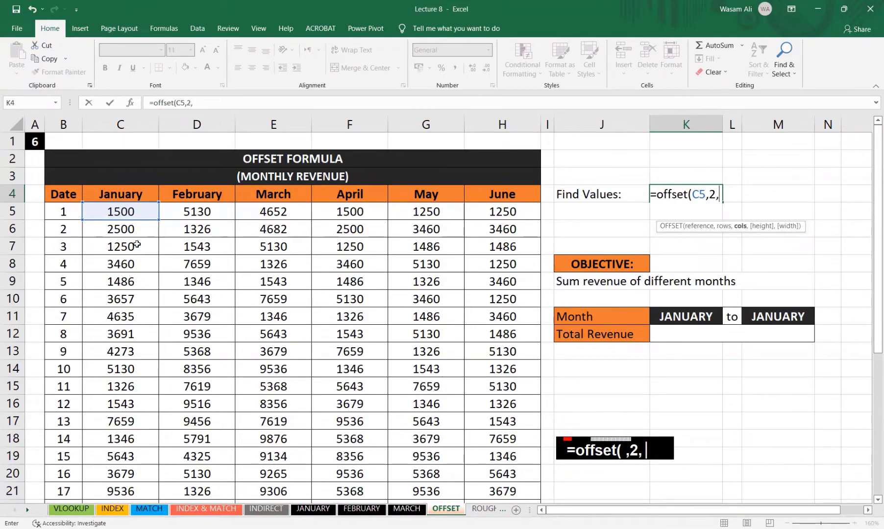
text(3)
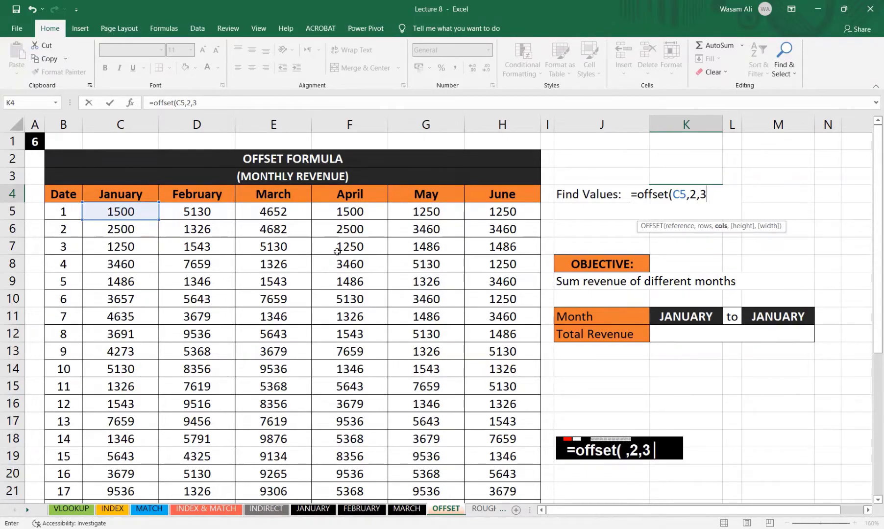
text())
key(Return)
key(Up)
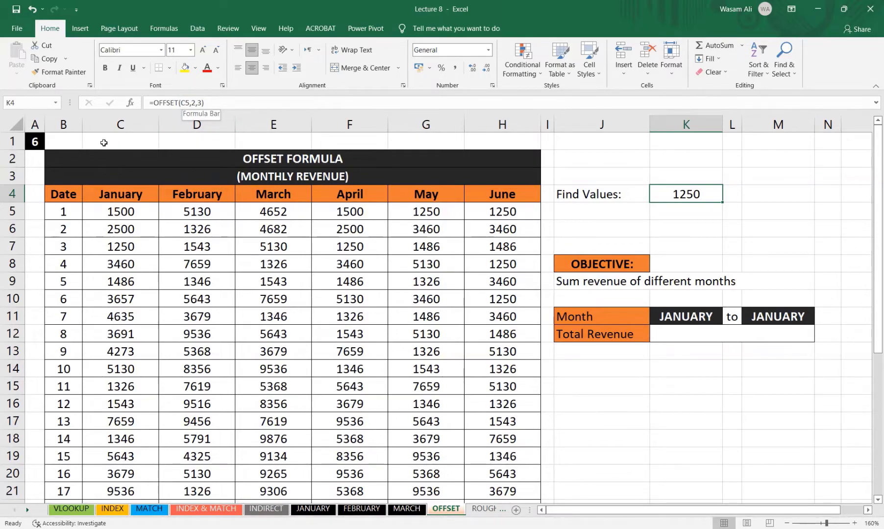
Step: Review the OFFSET formula in K4 against its reference cell C5, leaving the formula as it is
click(118, 212)
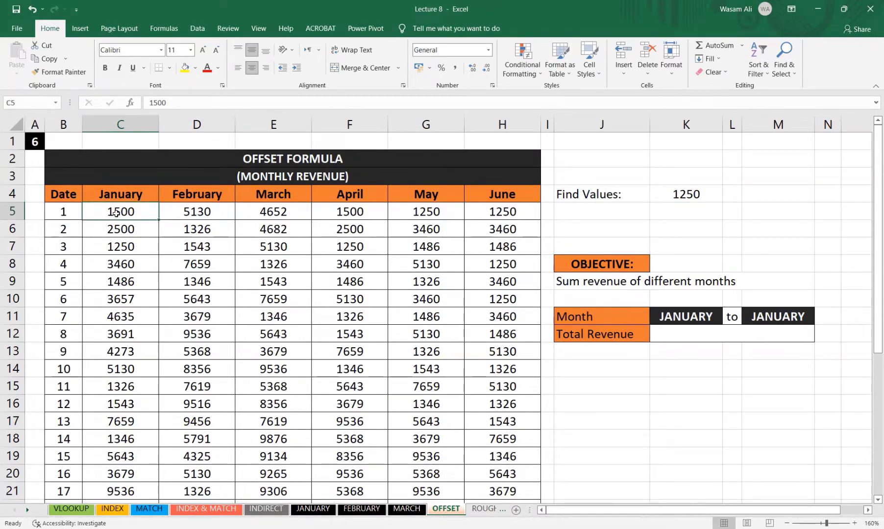
click(685, 193)
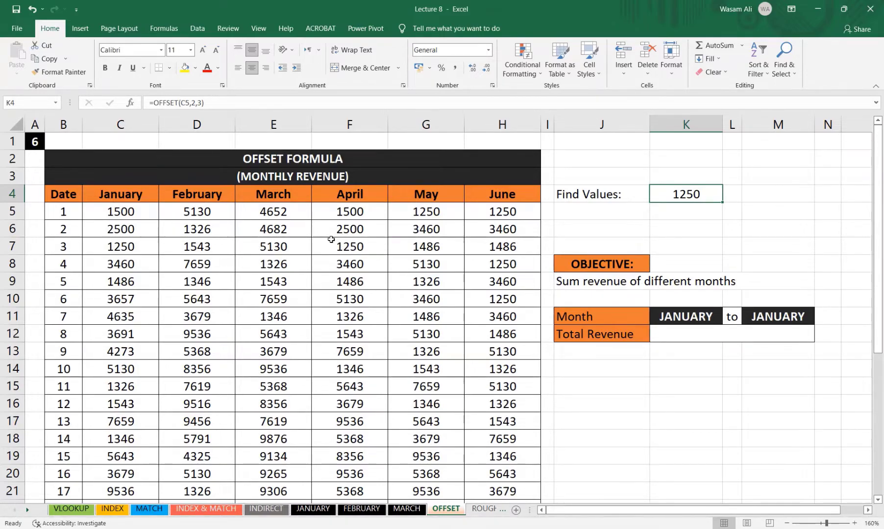
double_click(688, 194)
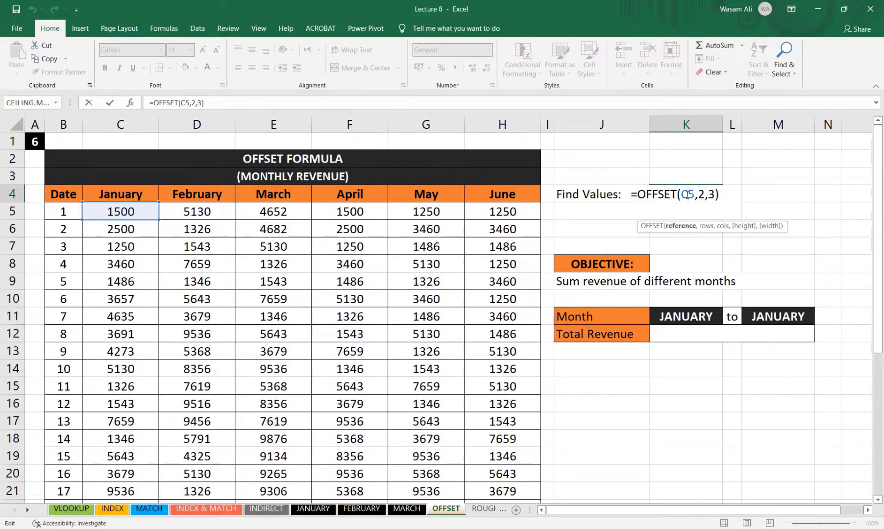
key(Escape)
key(Down)
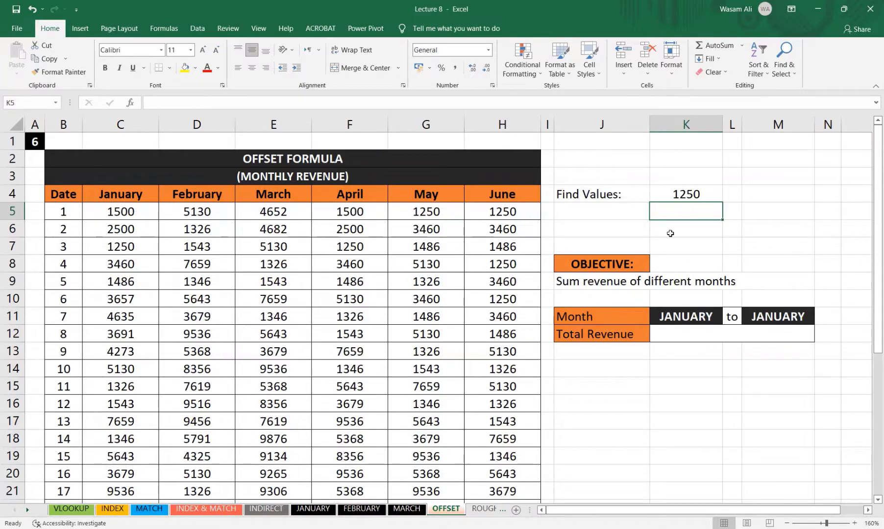
Step: Set the end month in M11 to MARCH and select the January to March revenue values in the table
click(691, 337)
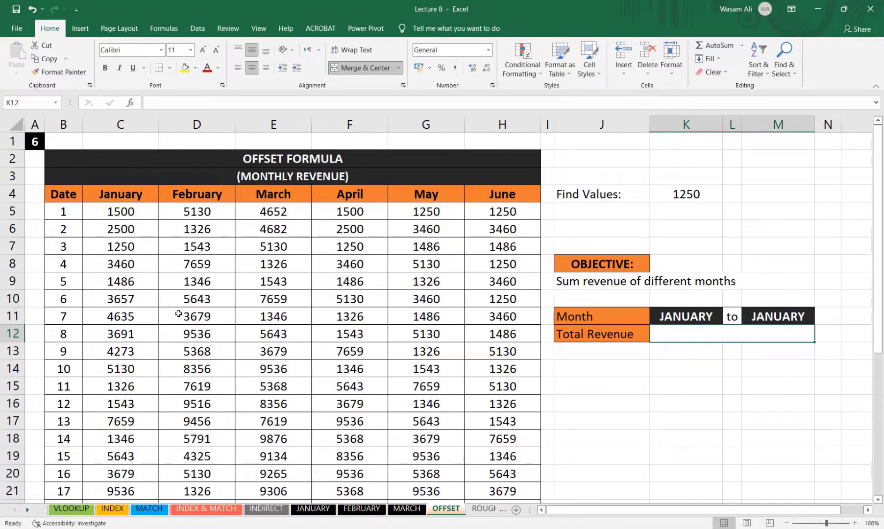
click(319, 185)
click(350, 299)
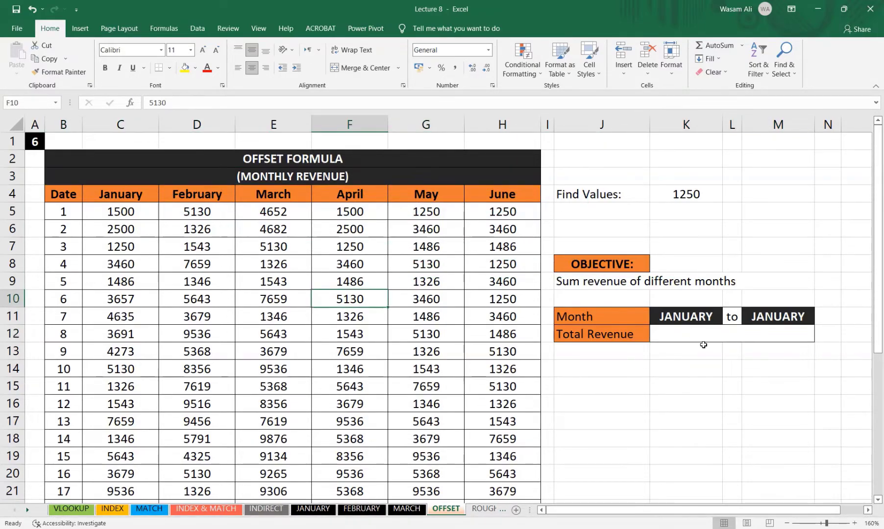
click(706, 317)
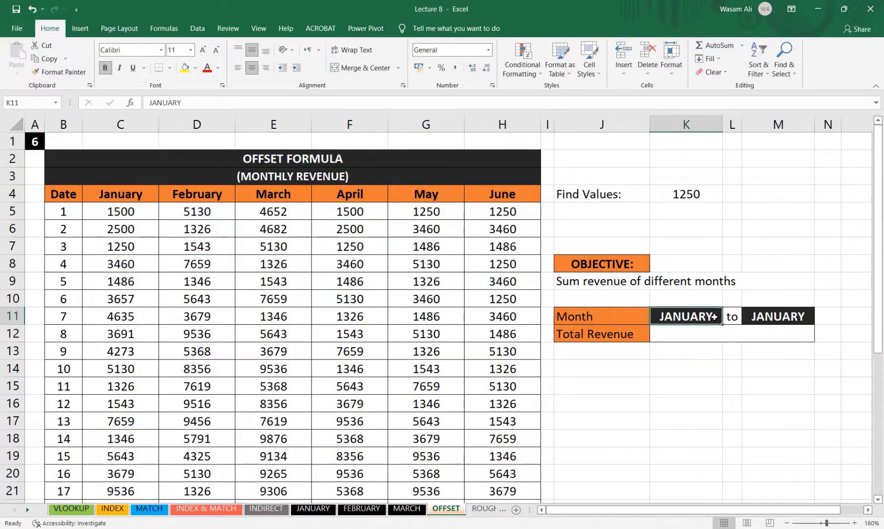
click(782, 320)
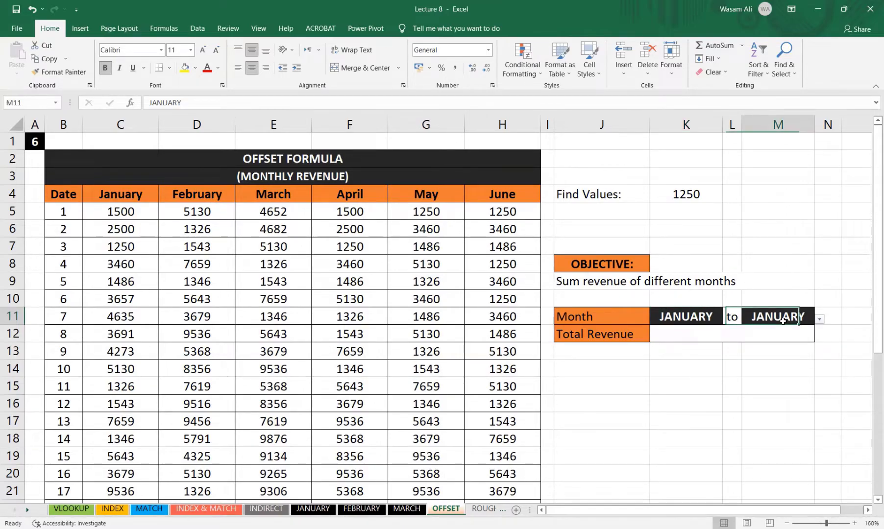
click(818, 320)
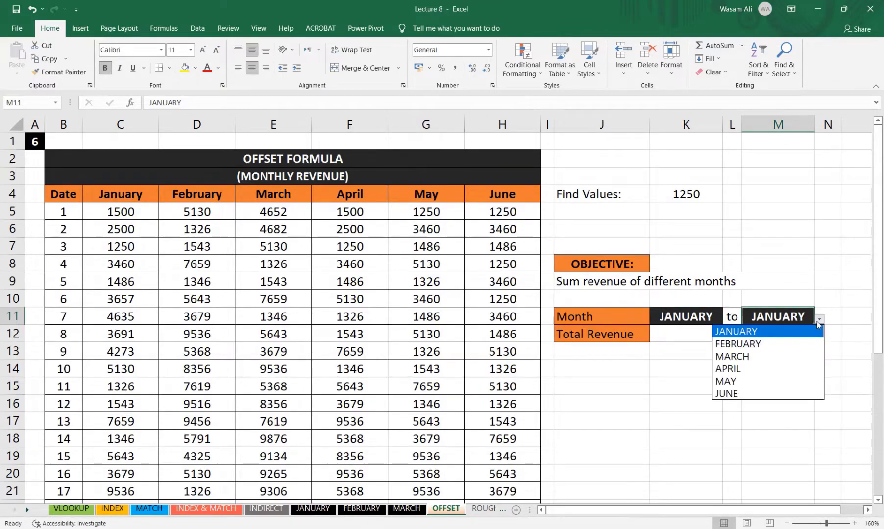
click(761, 357)
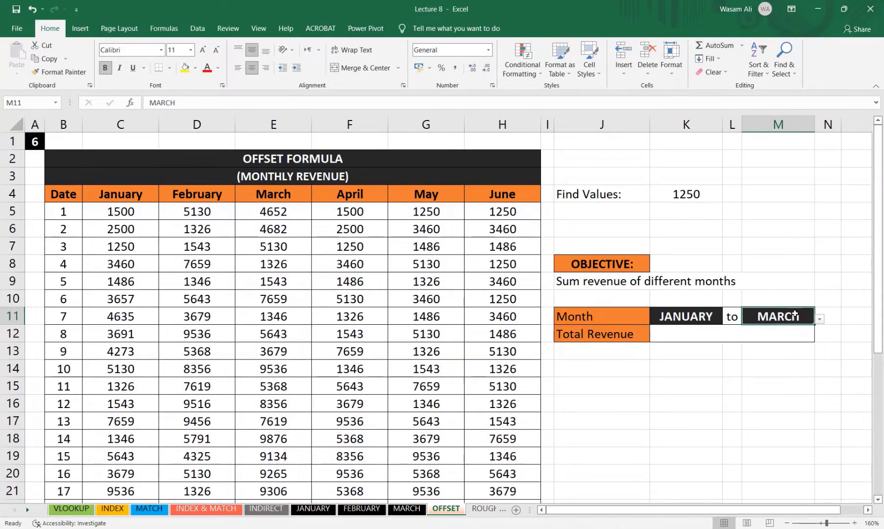
click(716, 334)
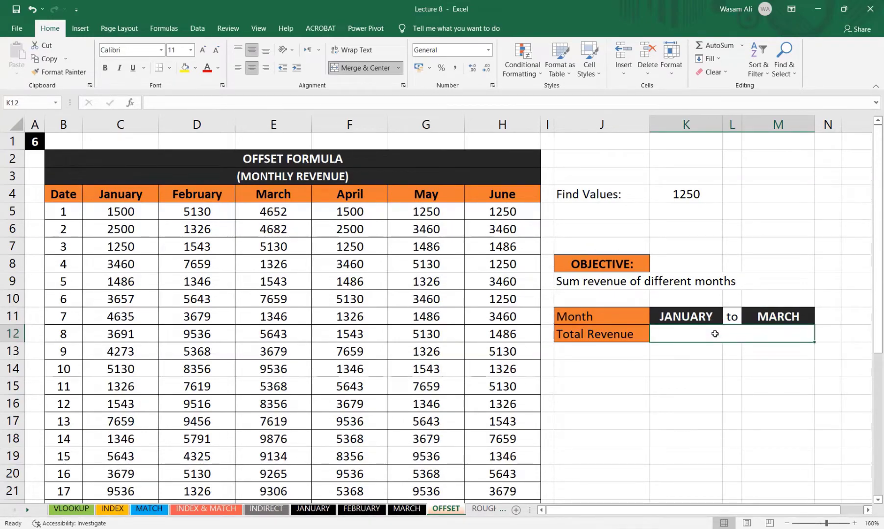
drag(124, 211, 295, 475)
scroll(295, 455, up, 5)
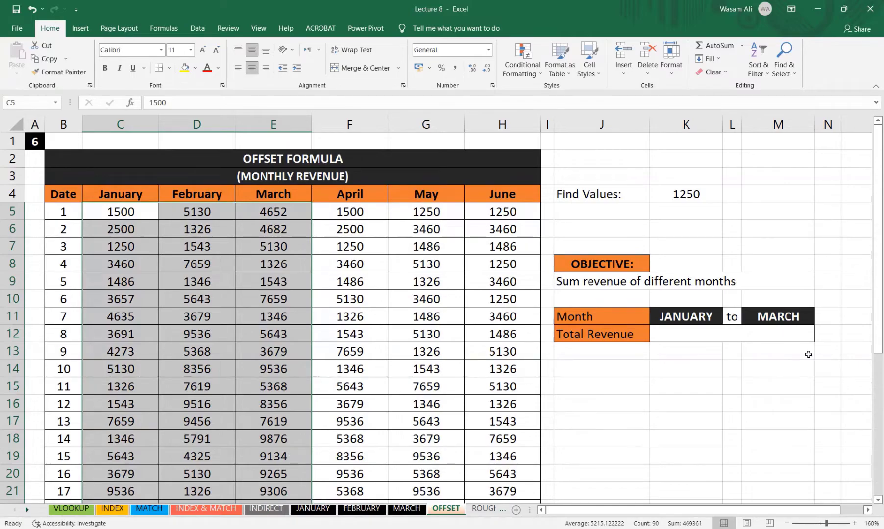
Step: Set the end month in M11 to FEBRUARY and select the January and February revenue values in C5:D20
click(787, 314)
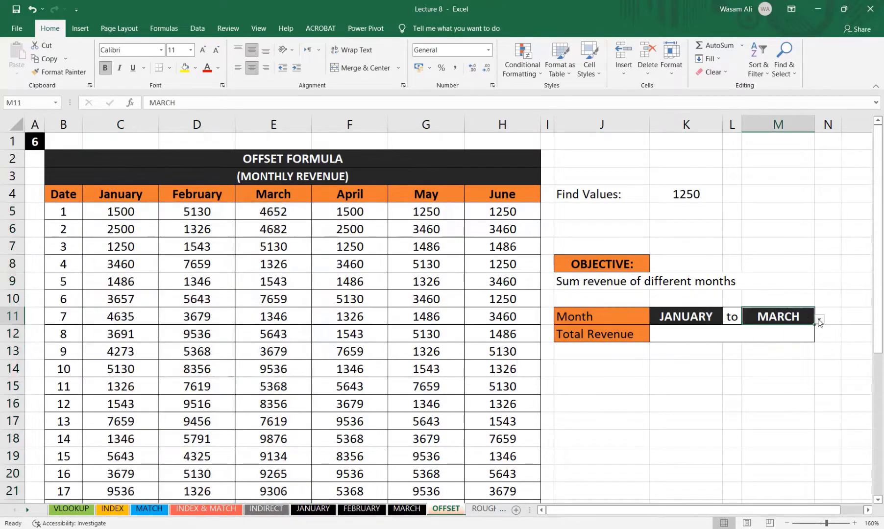
click(820, 318)
click(764, 344)
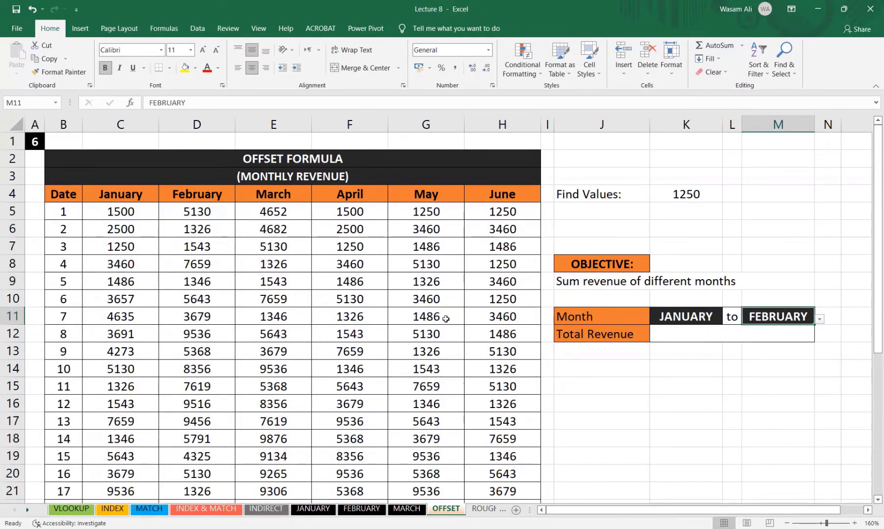
drag(131, 213, 209, 467)
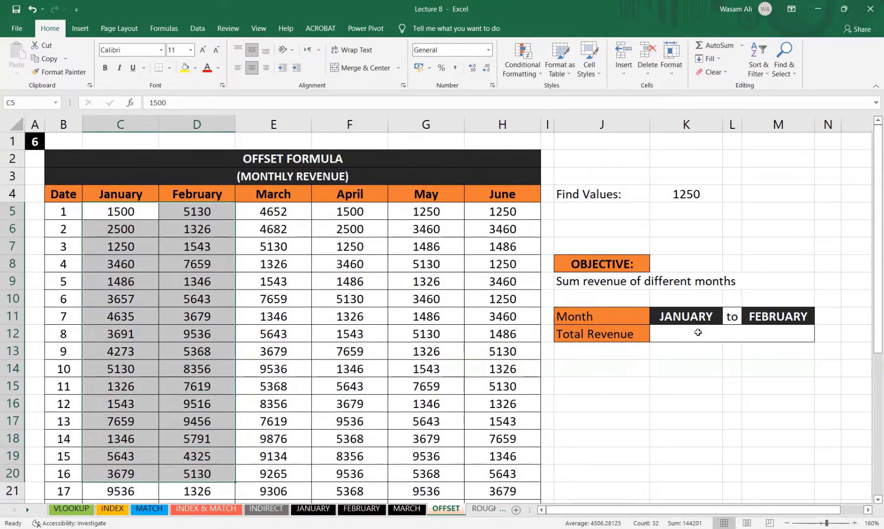
Step: Begin the Total Revenue formula in K12 with OFFSET nested in SUM, using C5 as the OFFSET reference
click(693, 337)
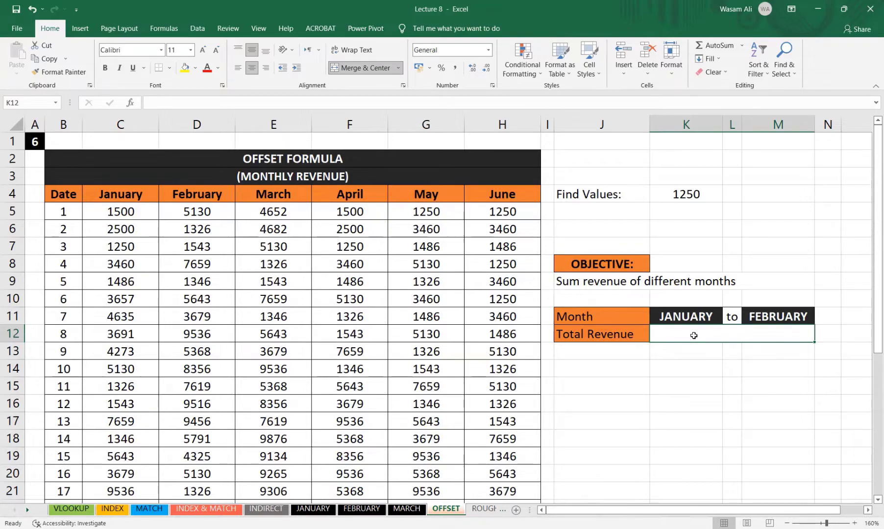
text(=)
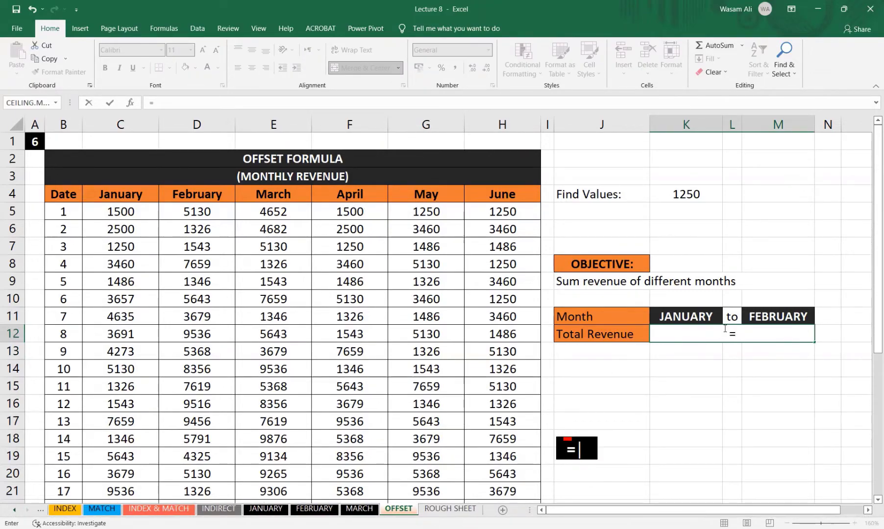
text(sum)
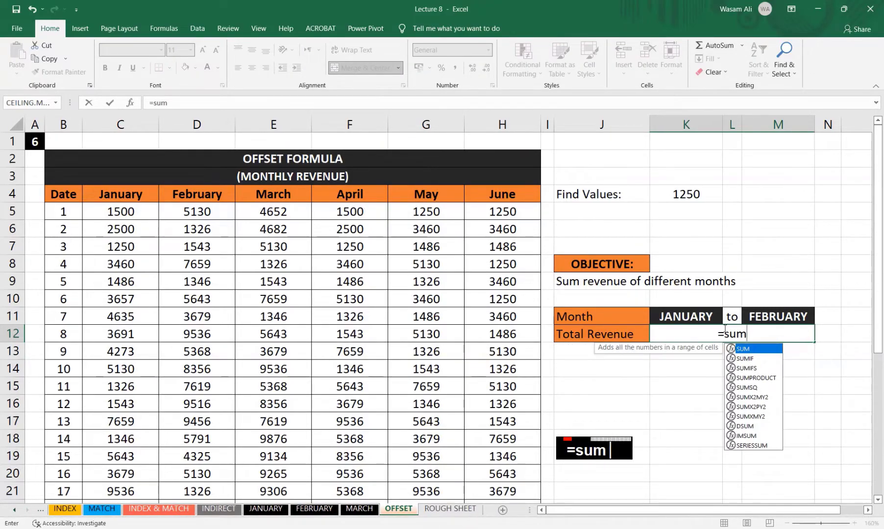
text(()
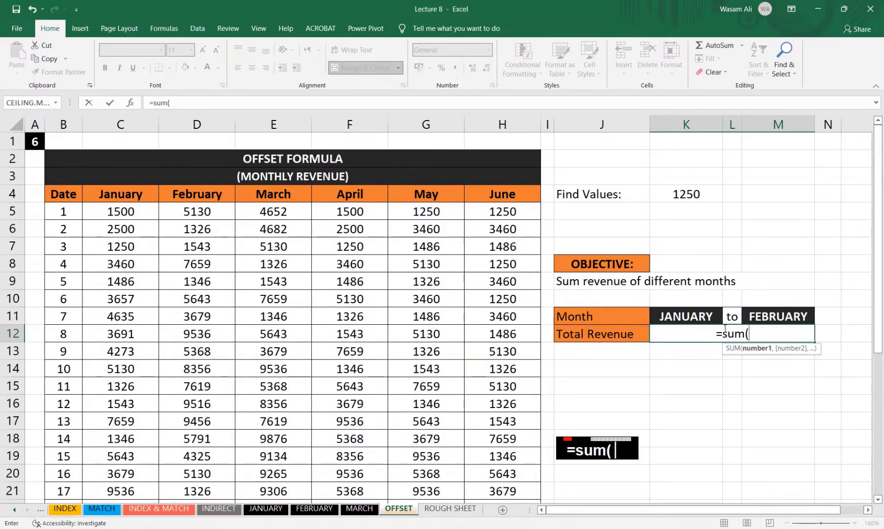
text(offset()
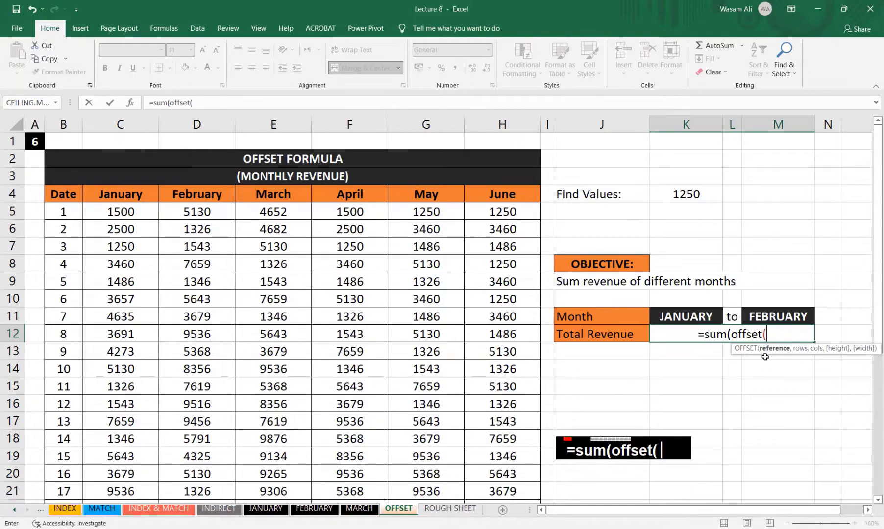
click(107, 217)
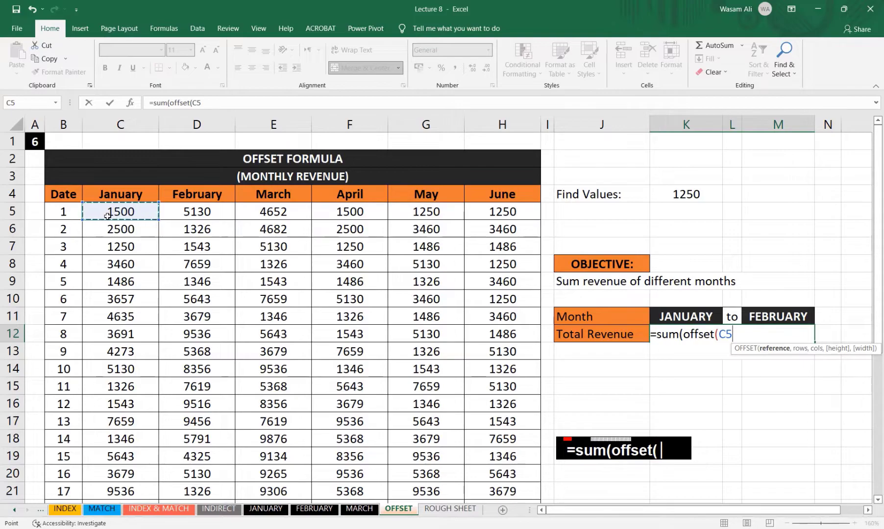
text(,)
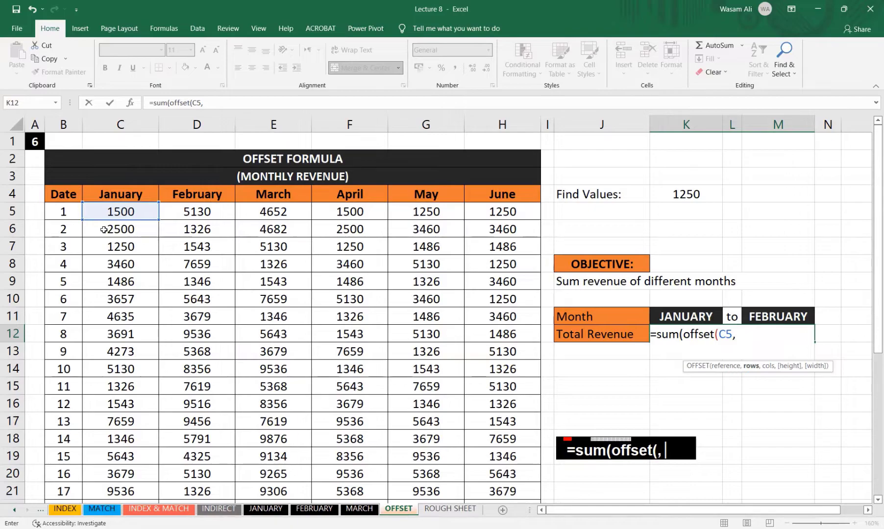
text(,0,0)
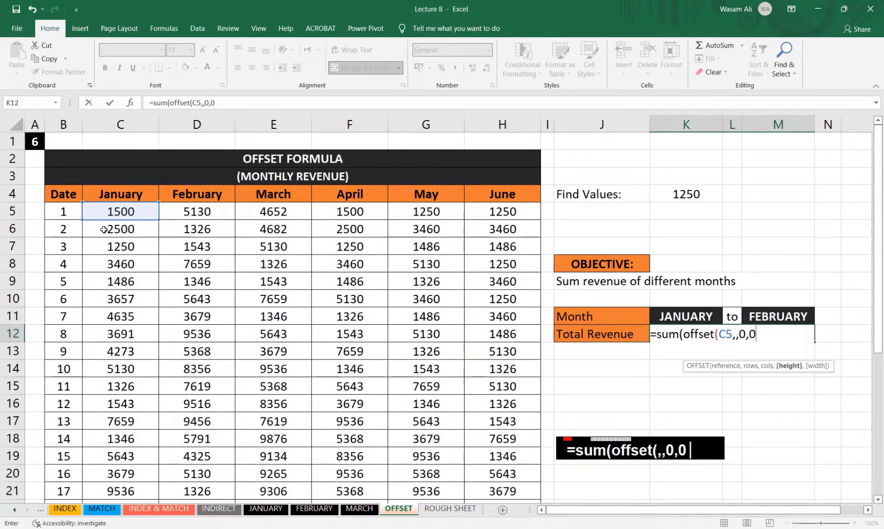
key(BackSpace)
key(BackSpace)
key(BackSpace)
key(BackSpace)
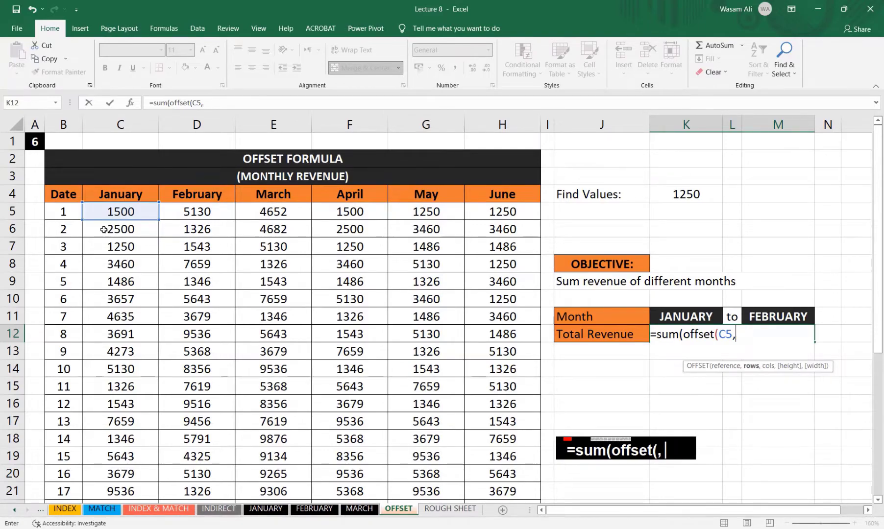
Step: Set both the rows and cols arguments of OFFSET to 0 in the K12 Total Revenue formula
text(0,0)
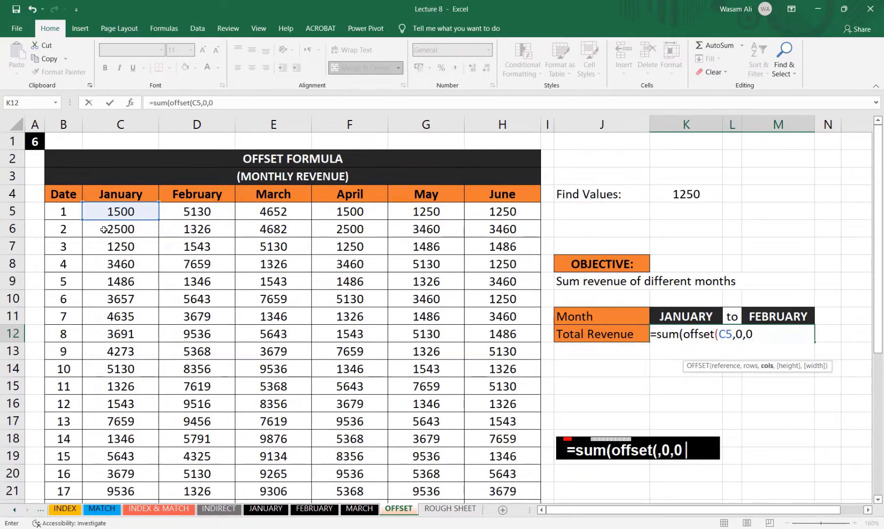
text(,)
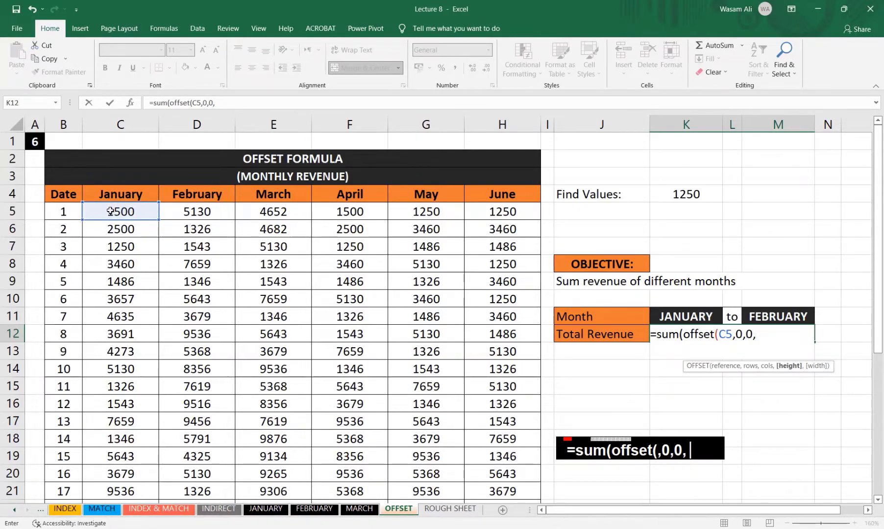
drag(111, 211, 535, 279)
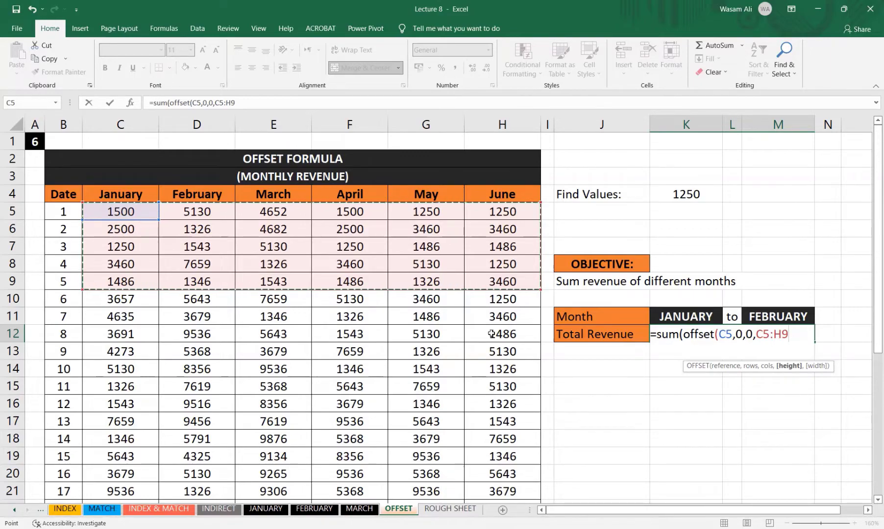
key(BackSpace)
key(BackSpace)
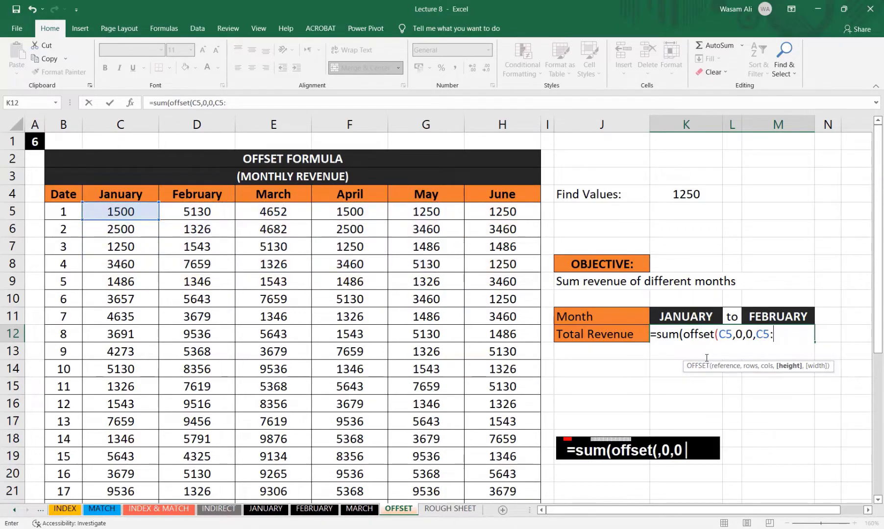
key(BackSpace)
key(BackSpace)
key(BackSpace)
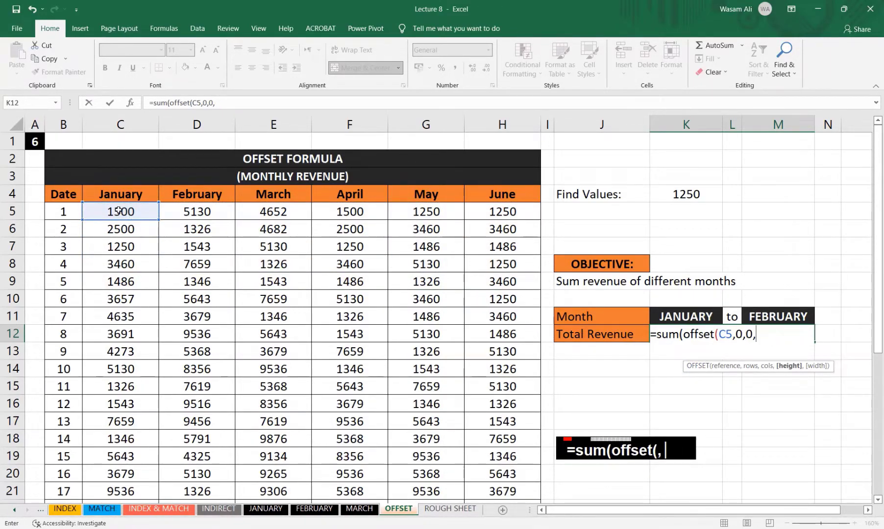
Step: Set the OFFSET height argument to 30 in the K12 formula, matching the 30 dates in the table
scroll(120, 210, down, 6)
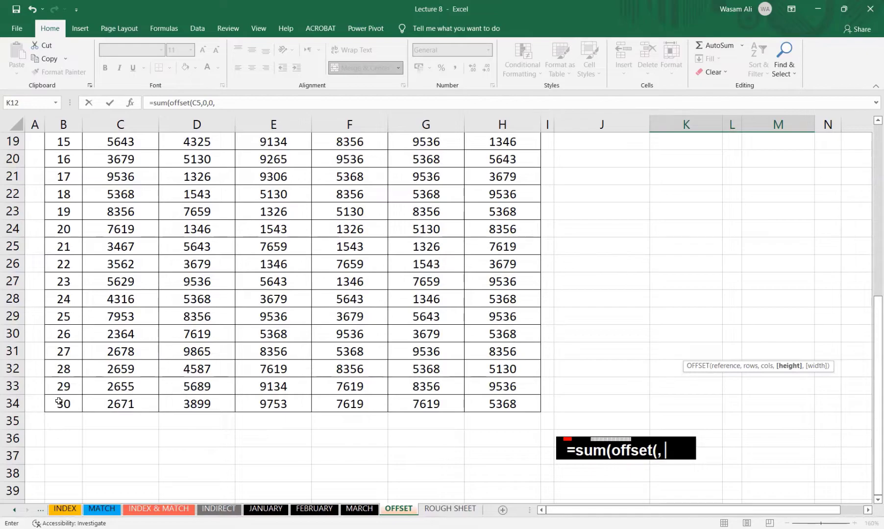
scroll(201, 331, up, 6)
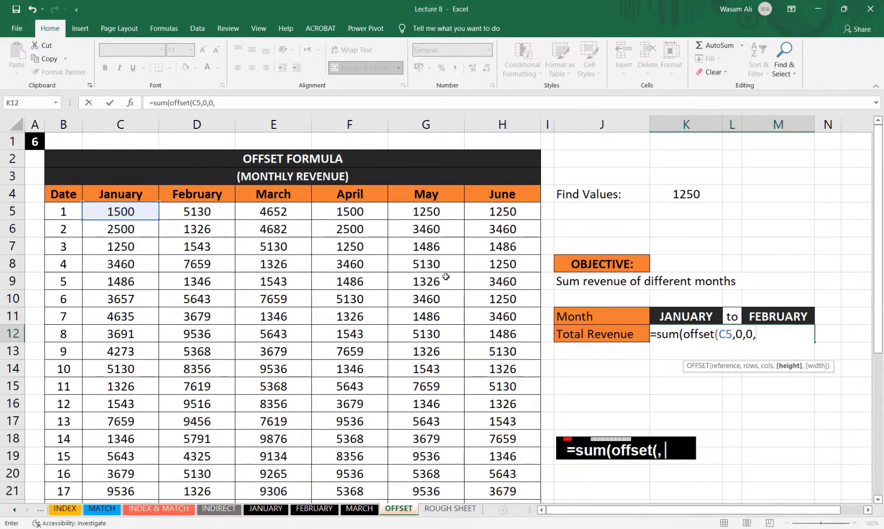
text(30)
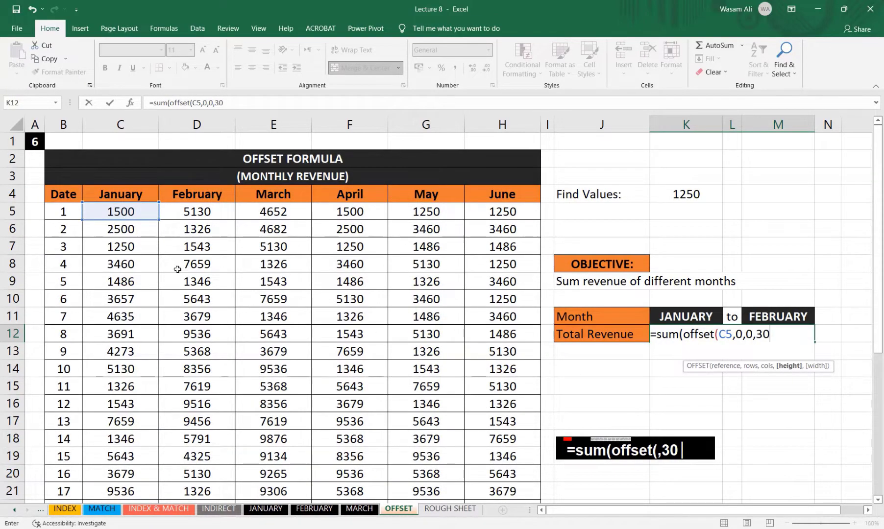
scroll(148, 304, down, 6)
scroll(148, 306, up, 1)
scroll(148, 305, up, 5)
text(,)
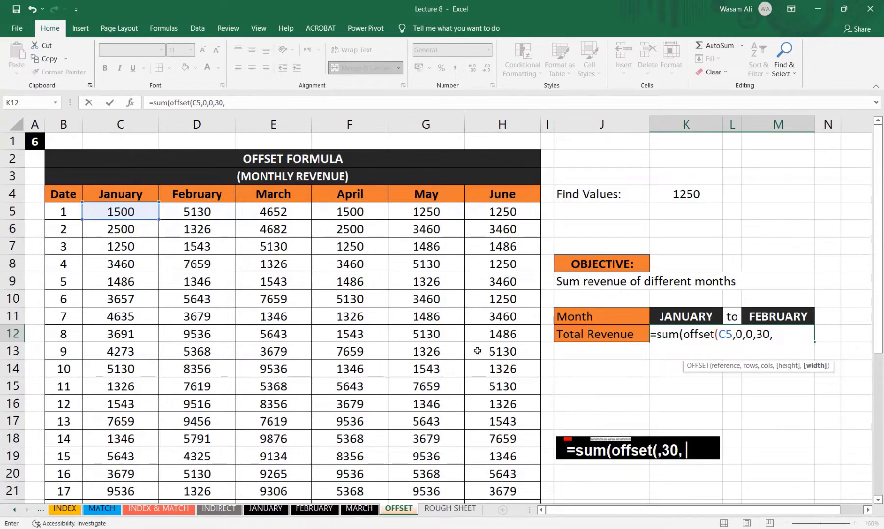
Step: Use MATCH as the OFFSET width, looking up M11 in the month headers C4:H4 with exact match 0, and enter the completed K12 formula
text(match)
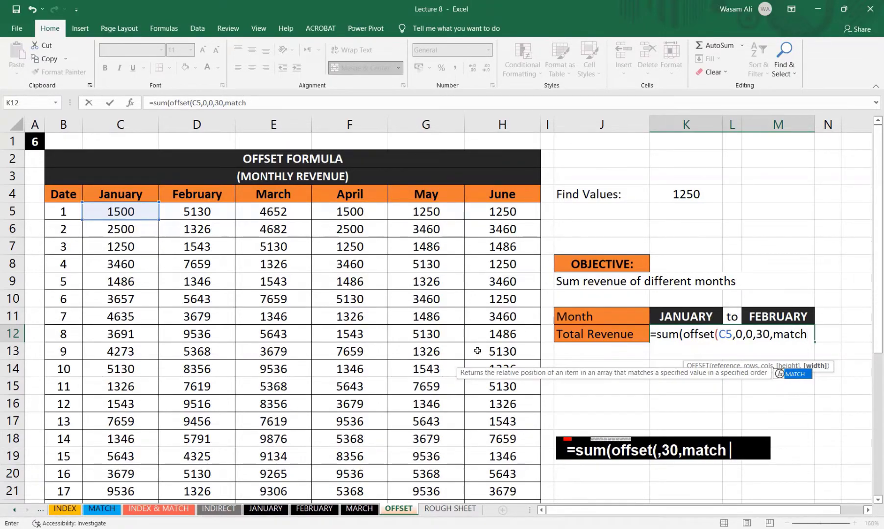
text(()
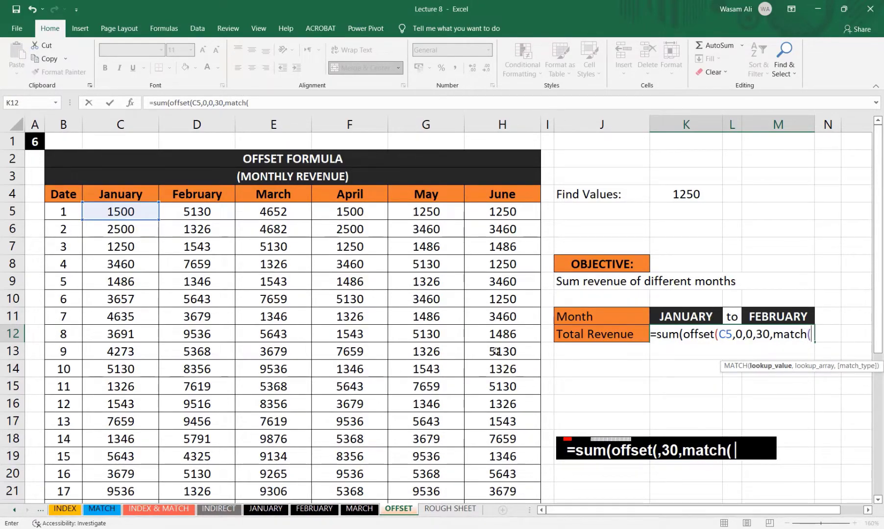
click(775, 317)
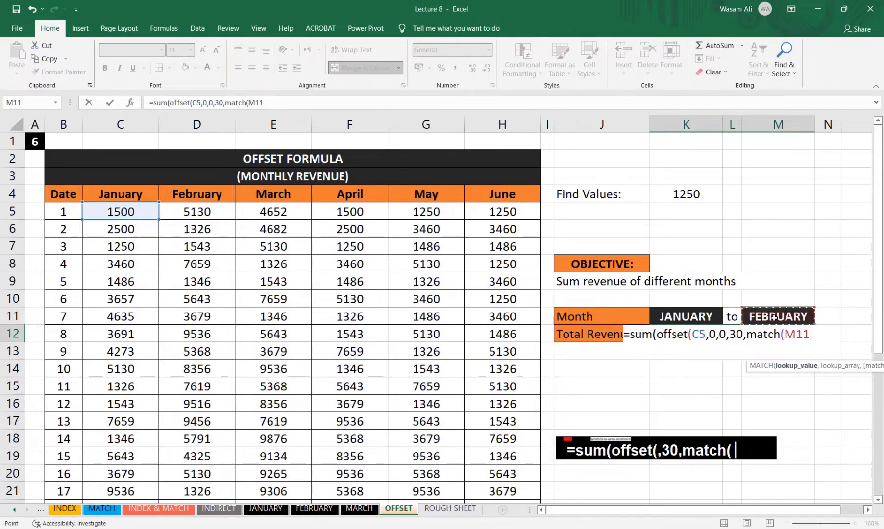
text(,)
drag(102, 194, 515, 194)
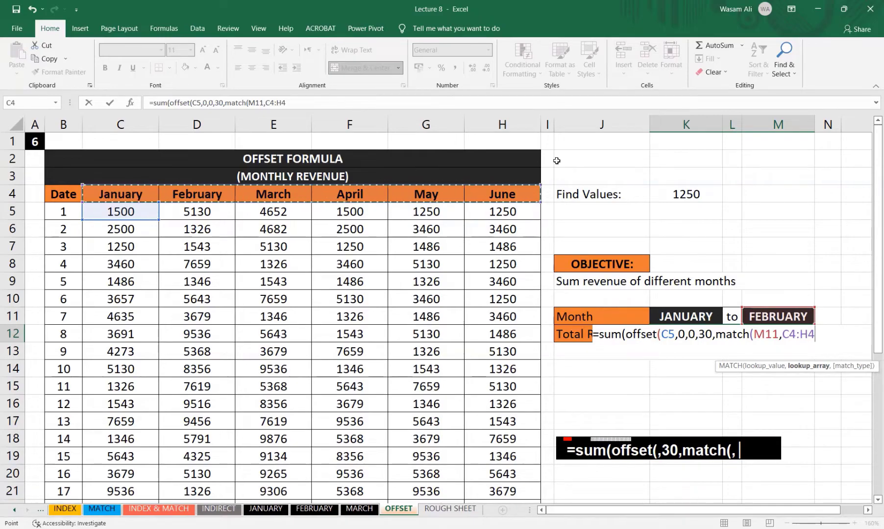
text(,)
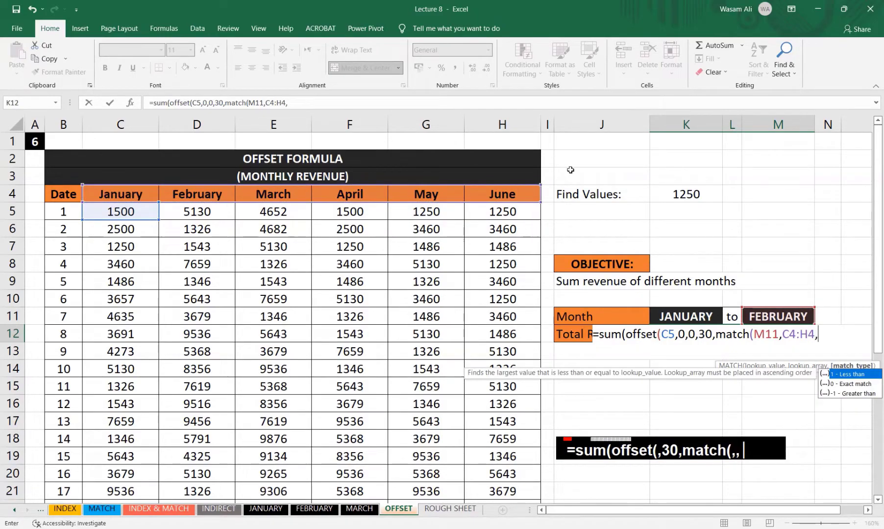
double_click(846, 383)
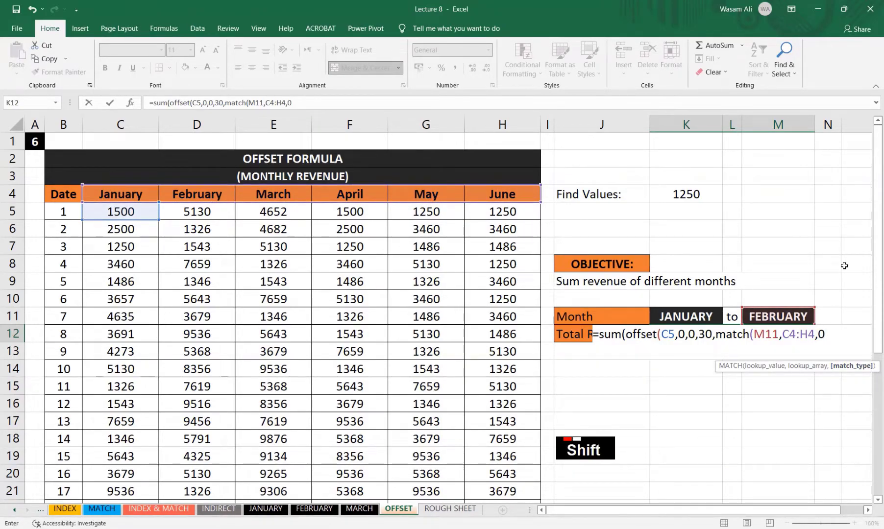
text()))
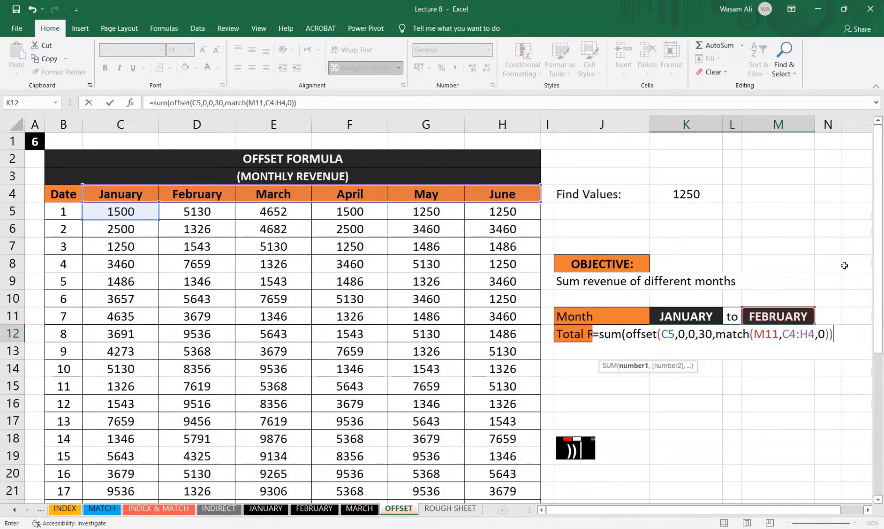
text())
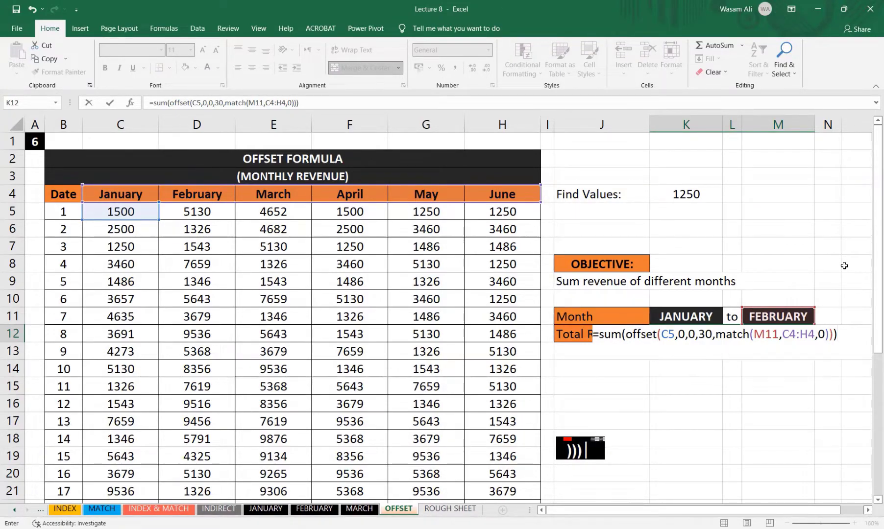
key(Return)
key(Up)
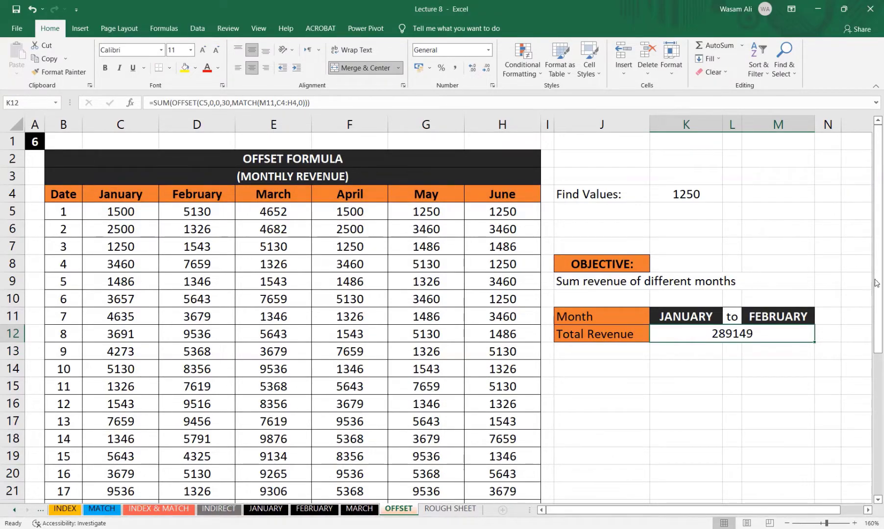
Step: Select the January and February revenue values in C5:D34 and compare their sum with Total Revenue
click(148, 219)
drag(196, 211, 196, 439)
drag(105, 211, 216, 474)
scroll(735, 441, up, 5)
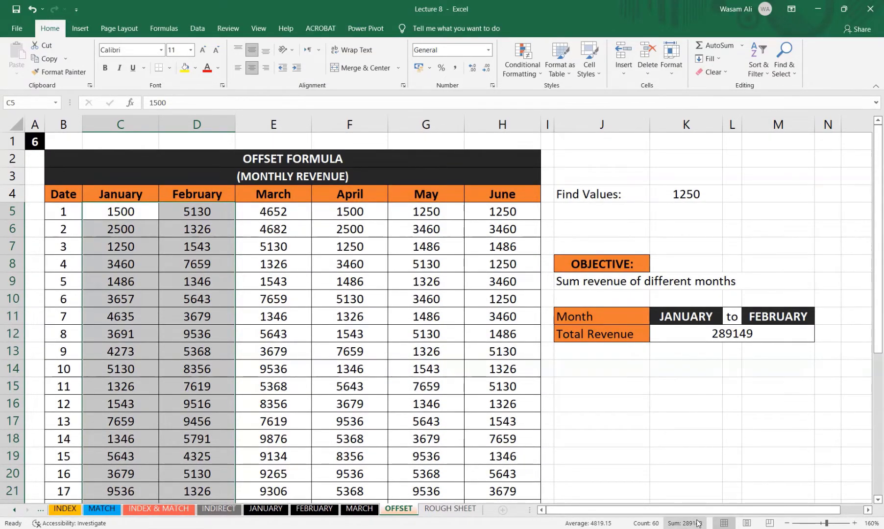
Step: Change the end month in M11 to JUNE
click(800, 319)
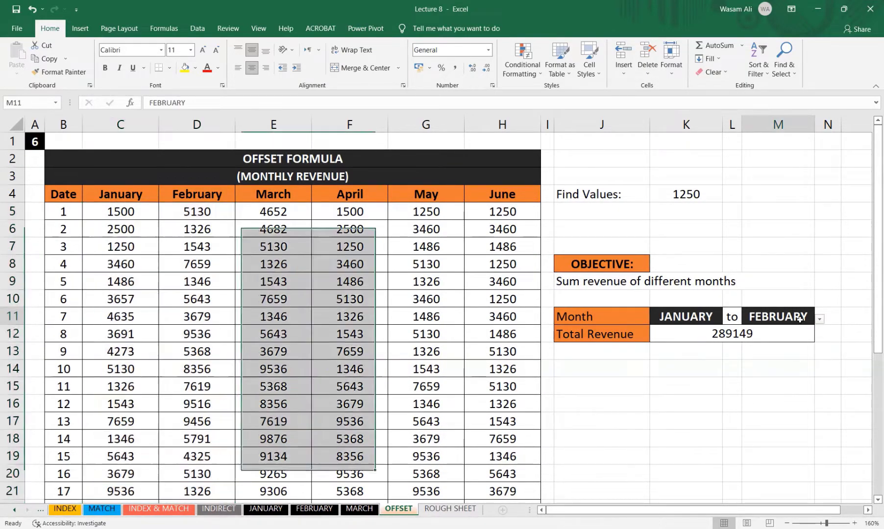
click(820, 319)
key(Escape)
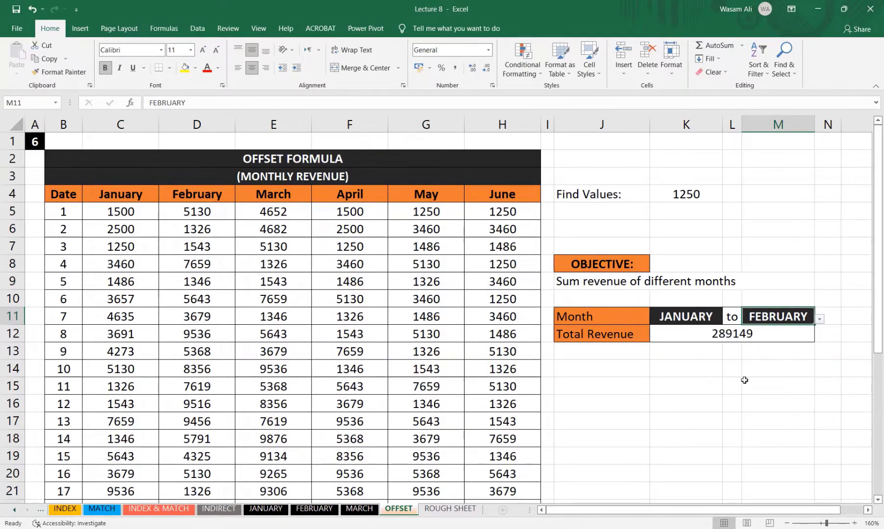
click(819, 319)
click(735, 390)
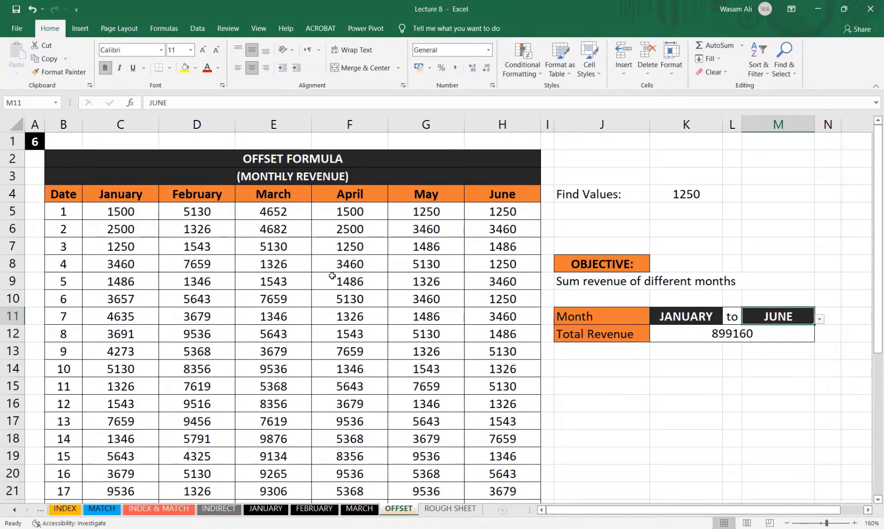
Step: Select the January to June revenue values in C5:H34 and compare their sum with Total Revenue
drag(122, 212, 508, 474)
scroll(580, 333, up, 5)
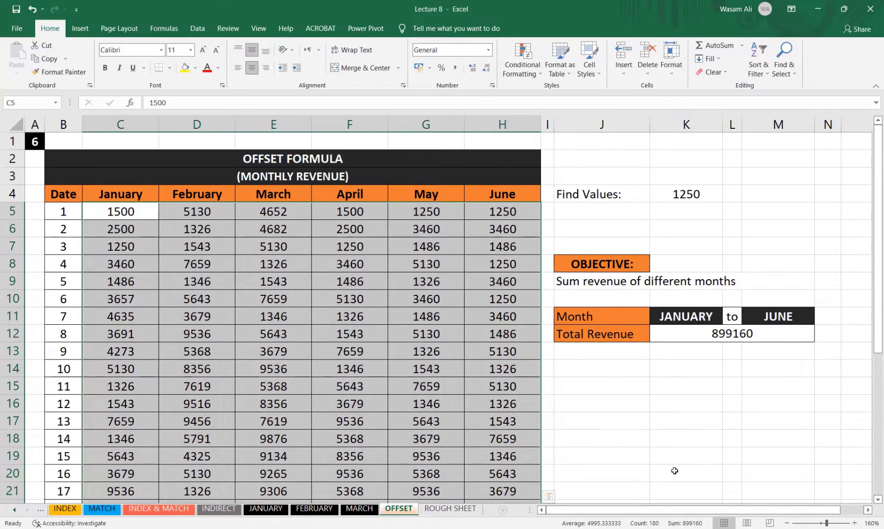
click(695, 524)
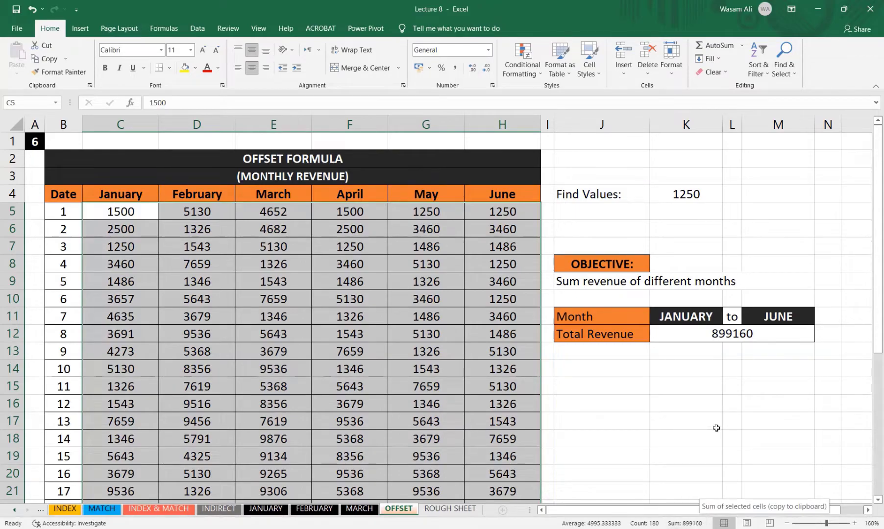
Step: Review the SUM, OFFSET and MATCH formula in K12 and its cell references, leaving it as it is
click(750, 340)
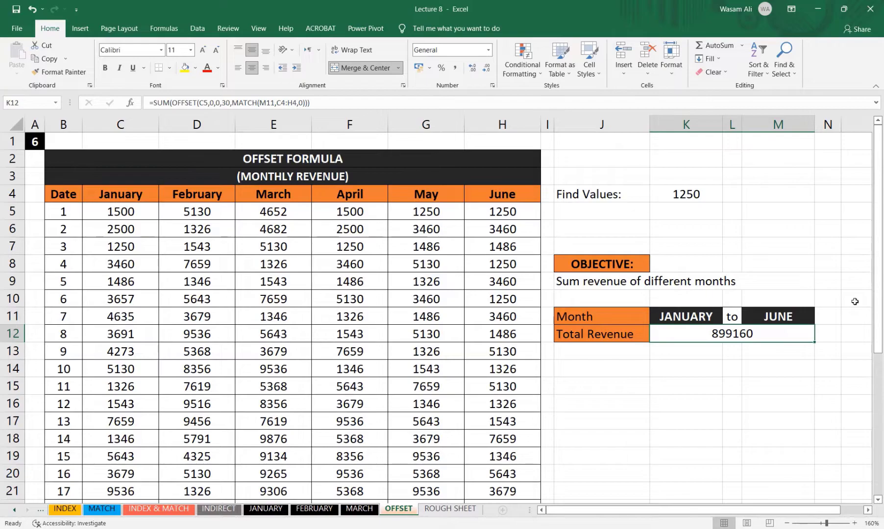
double_click(772, 333)
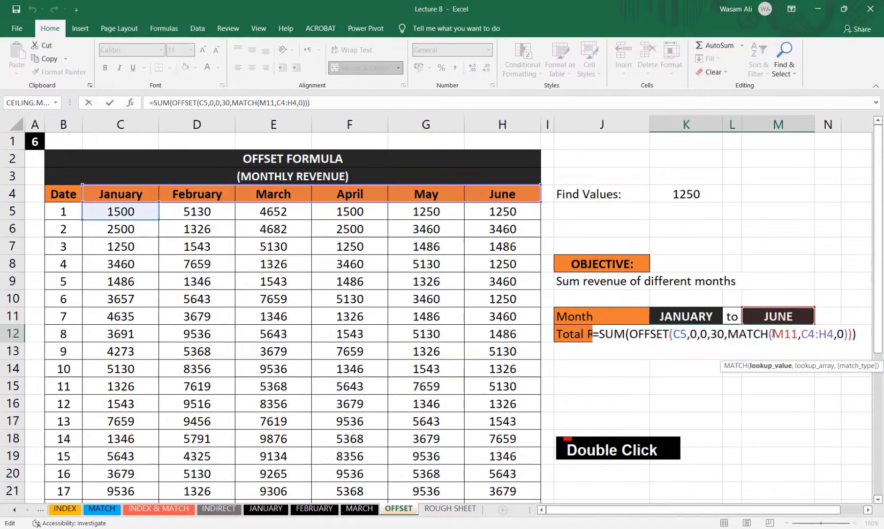
key(Escape)
click(679, 379)
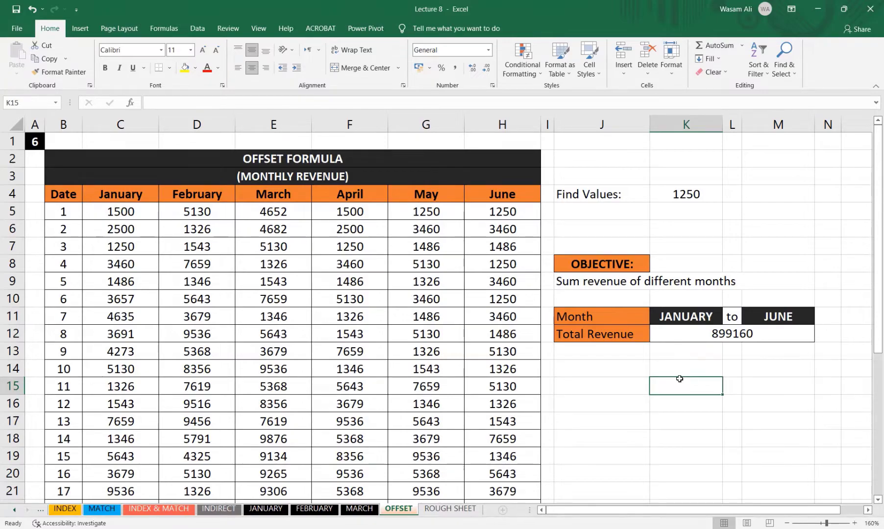